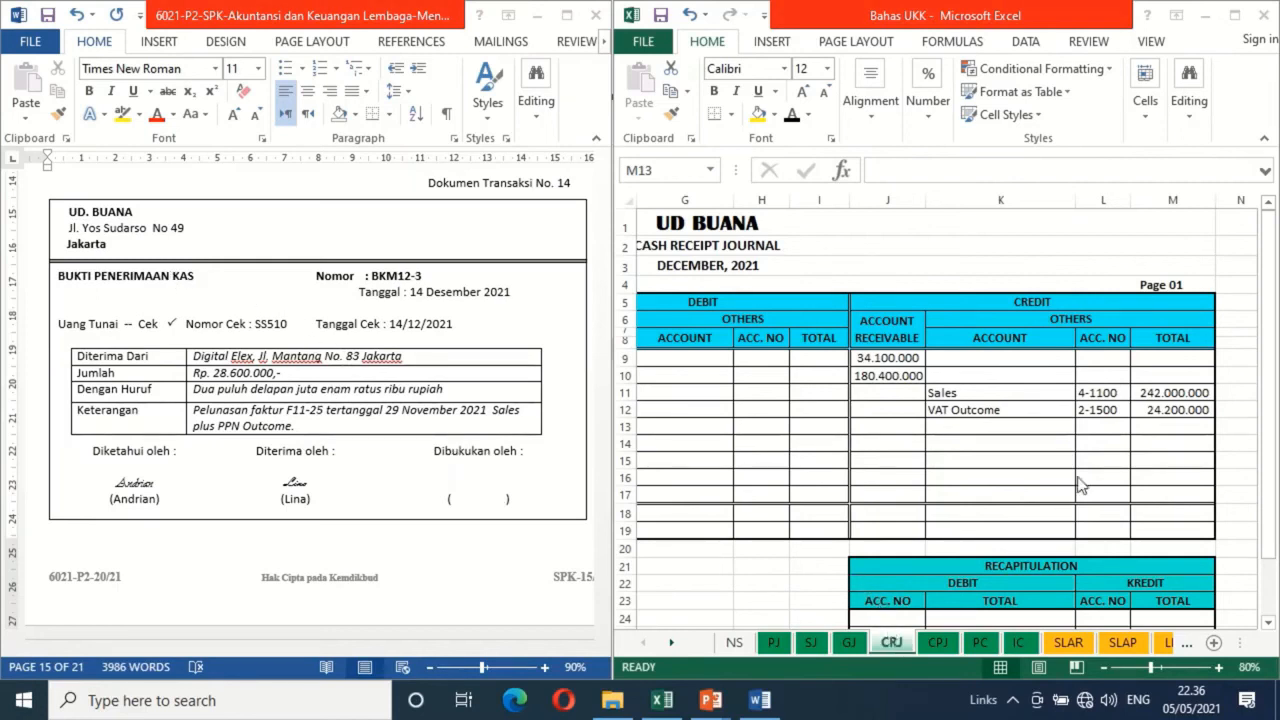
In row 13 of the cash receipt journal, apply black font colour to date 14, evidence number BKM12-3 and description DIGITAL ELEX
{"action": "left_click", "coordinate": [1133, 425]}
{"action": "key", "text": "Home"}
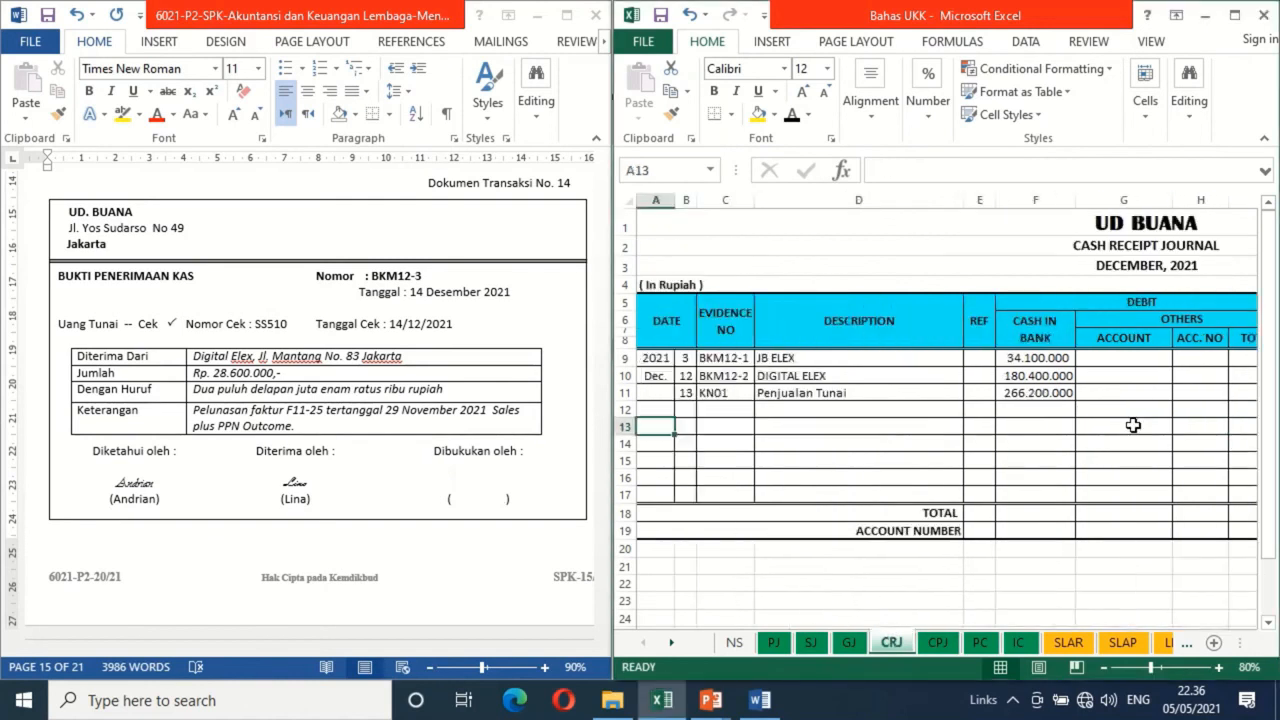
{"action": "key", "text": "Right"}
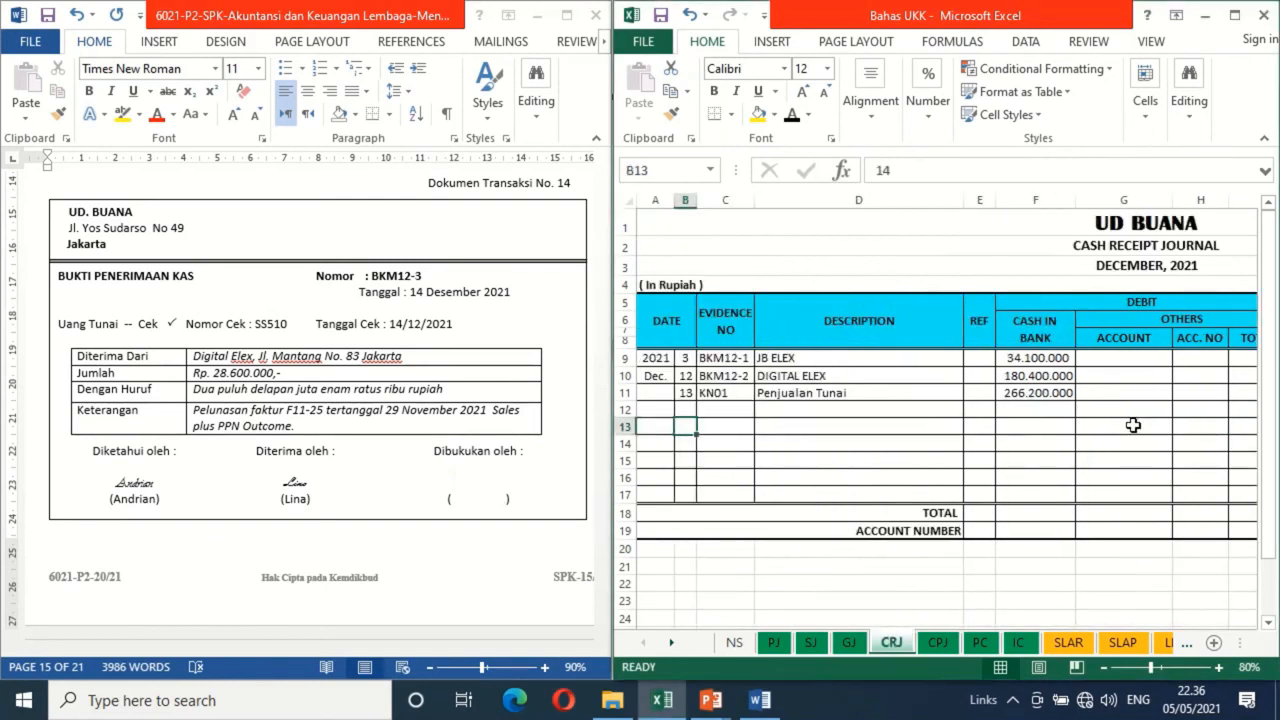
{"action": "left_click", "coordinate": [792, 115]}
{"action": "left_click", "coordinate": [712, 424]}
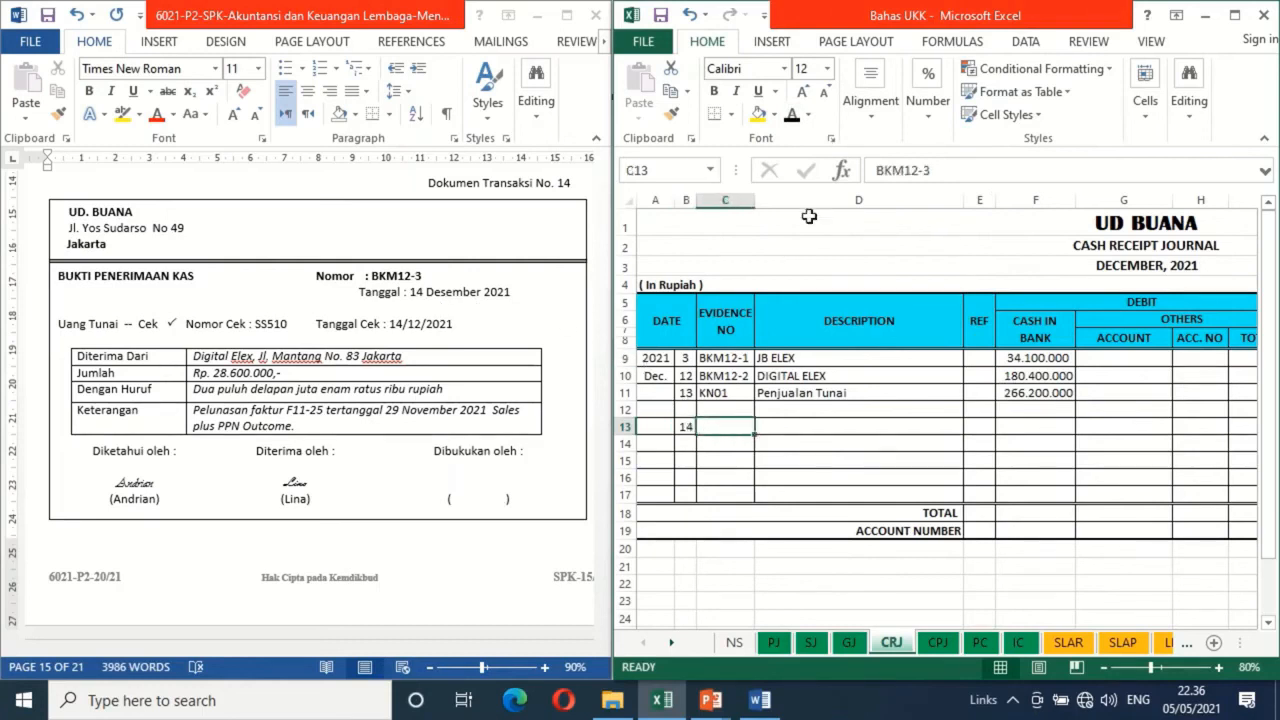
{"action": "left_click", "coordinate": [792, 115]}
{"action": "left_click", "coordinate": [786, 424]}
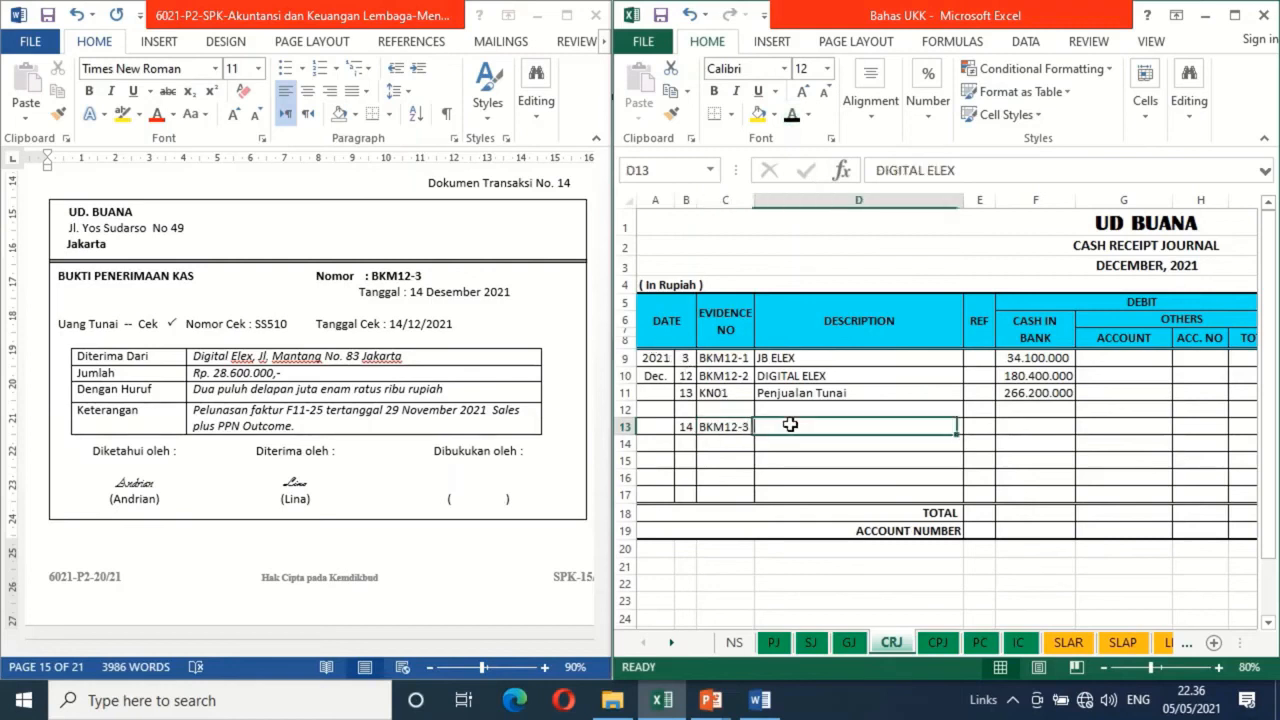
{"action": "left_click", "coordinate": [792, 115]}
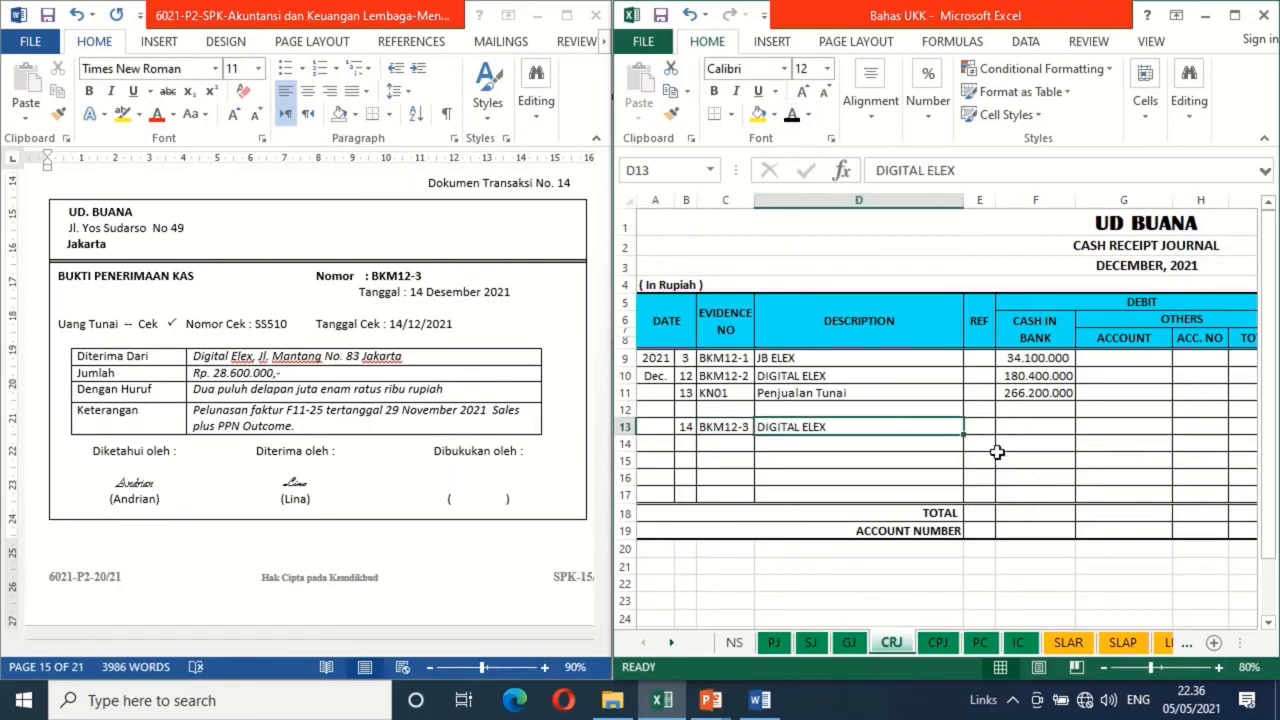
Apply black font colour to row 13's cash in bank amount 28.600.000 and the matching account receivable credit
{"action": "left_click", "coordinate": [1040, 425]}
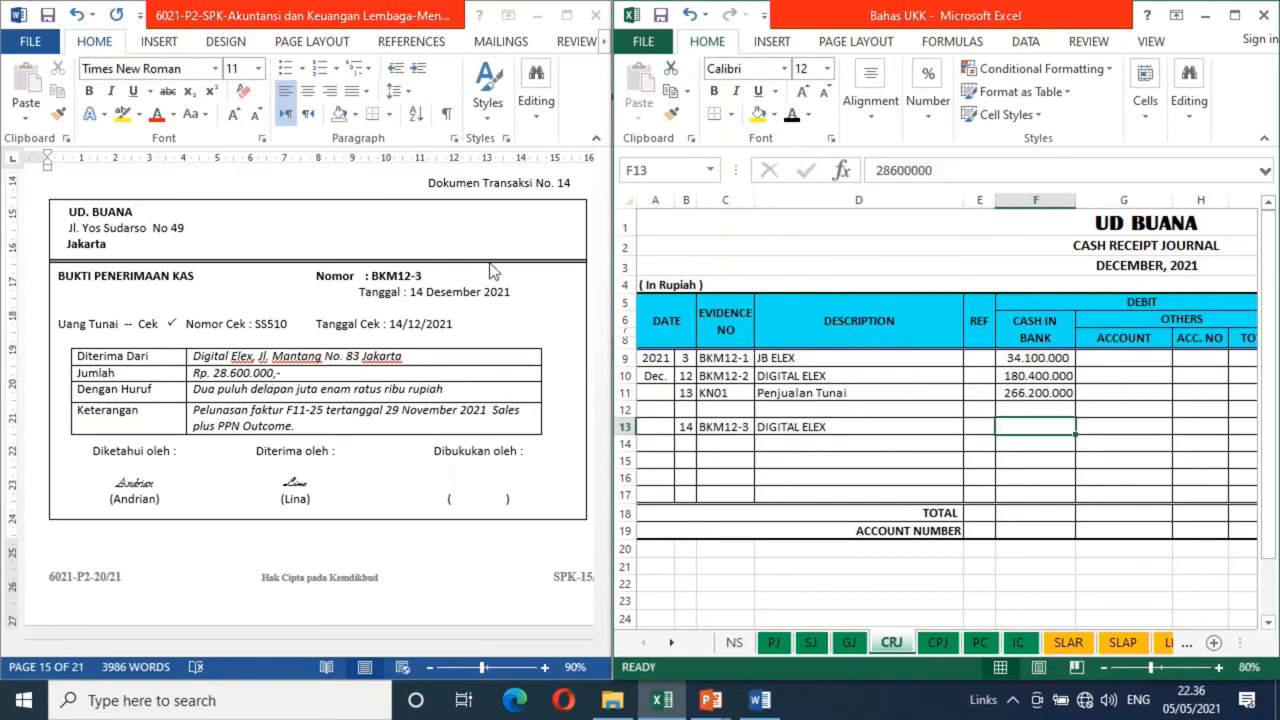
{"action": "left_click", "coordinate": [791, 118]}
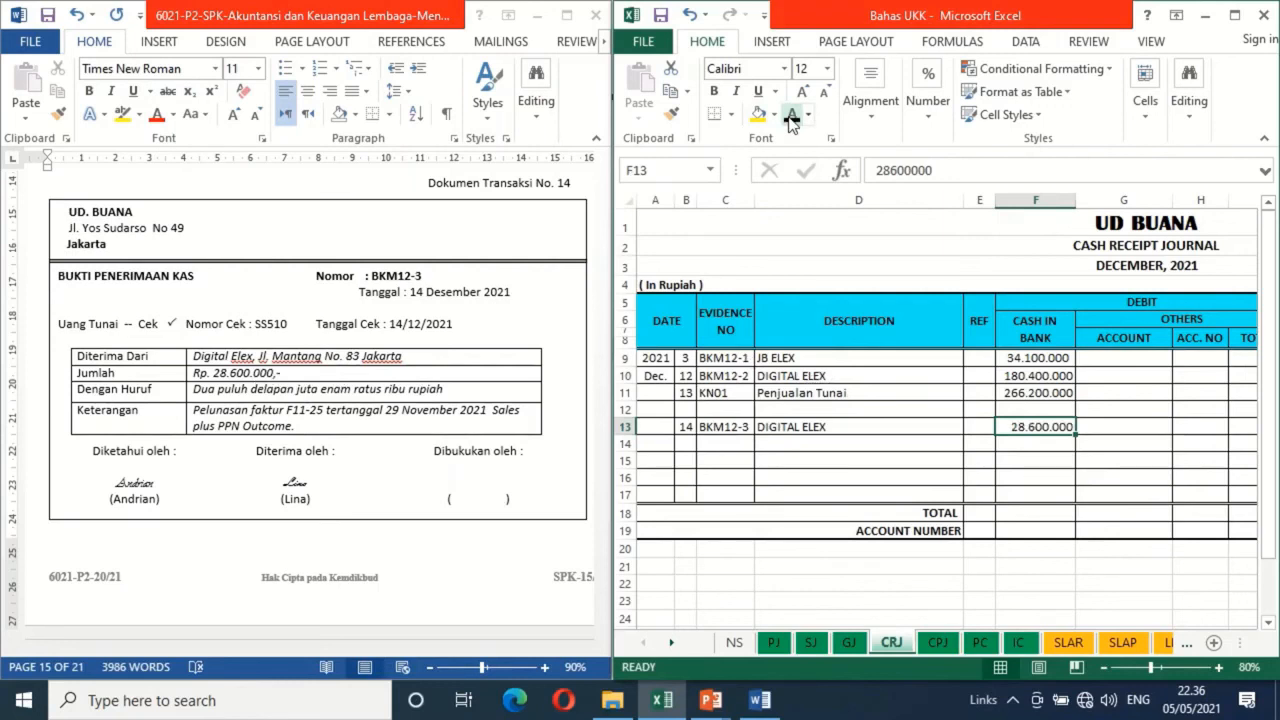
{"action": "key", "text": "Right"}
{"action": "key", "text": "Right"}
{"action": "key", "text": "Right"}
{"action": "key", "text": "Right"}
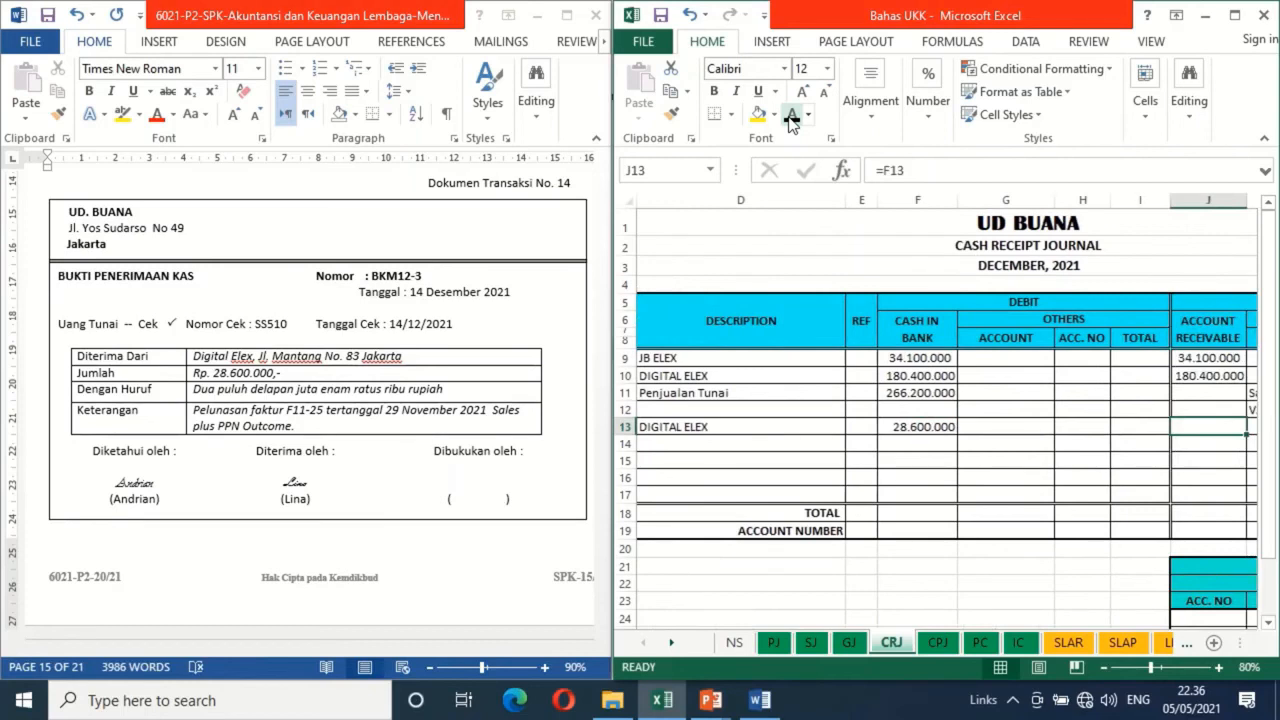
{"action": "left_click", "coordinate": [791, 118]}
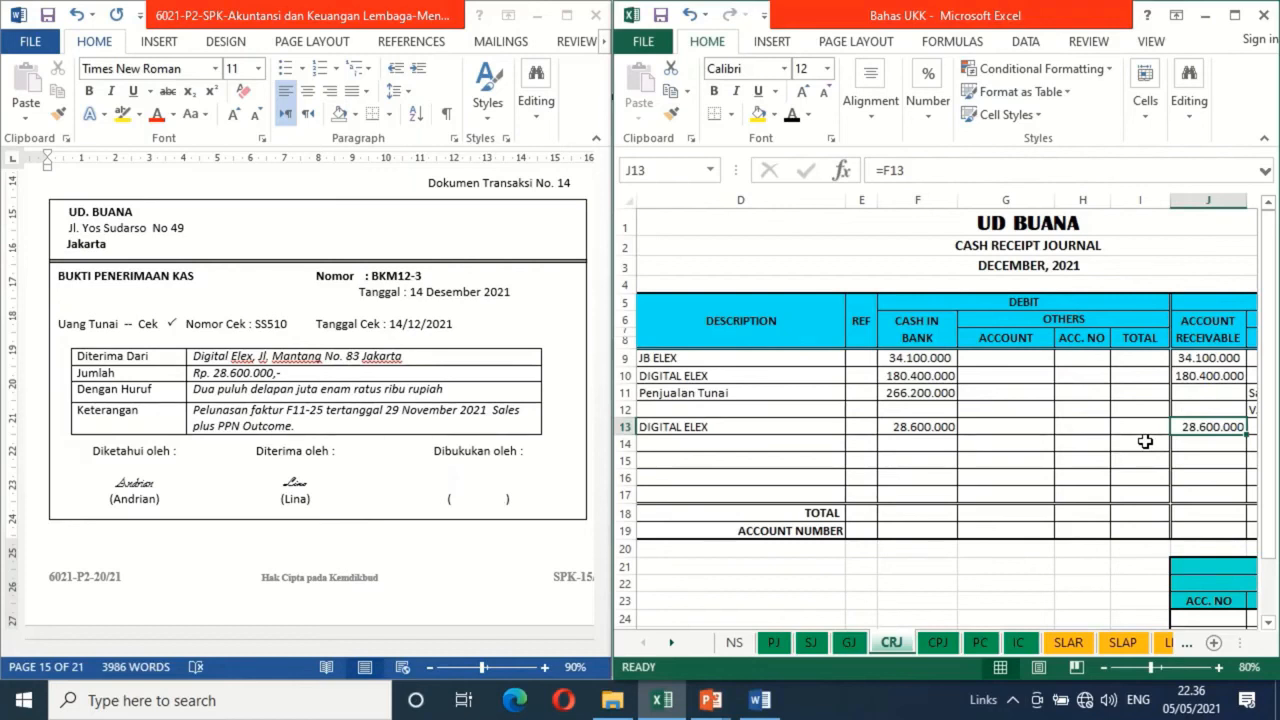
{"action": "left_click", "coordinate": [960, 444]}
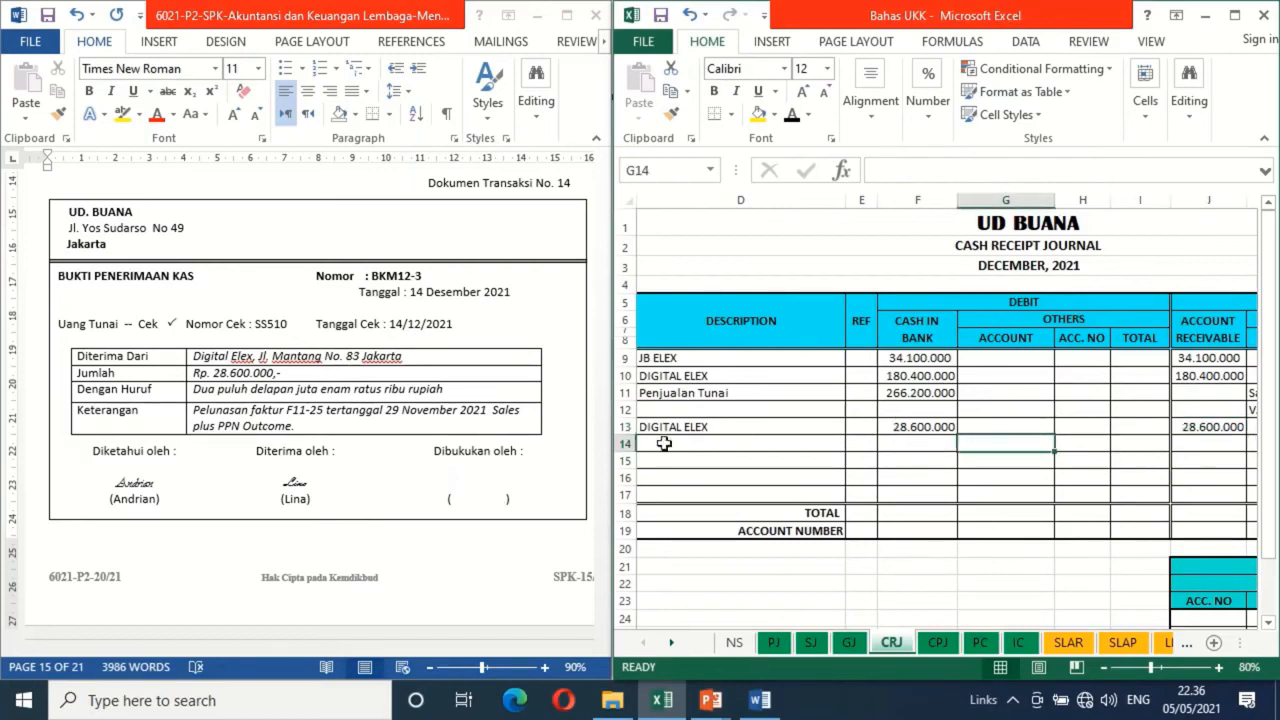
Paste the copied signature above the empty "Dibukukan oleh" brackets of transaction document 14 in Word
{"action": "left_click", "coordinate": [482, 493]}
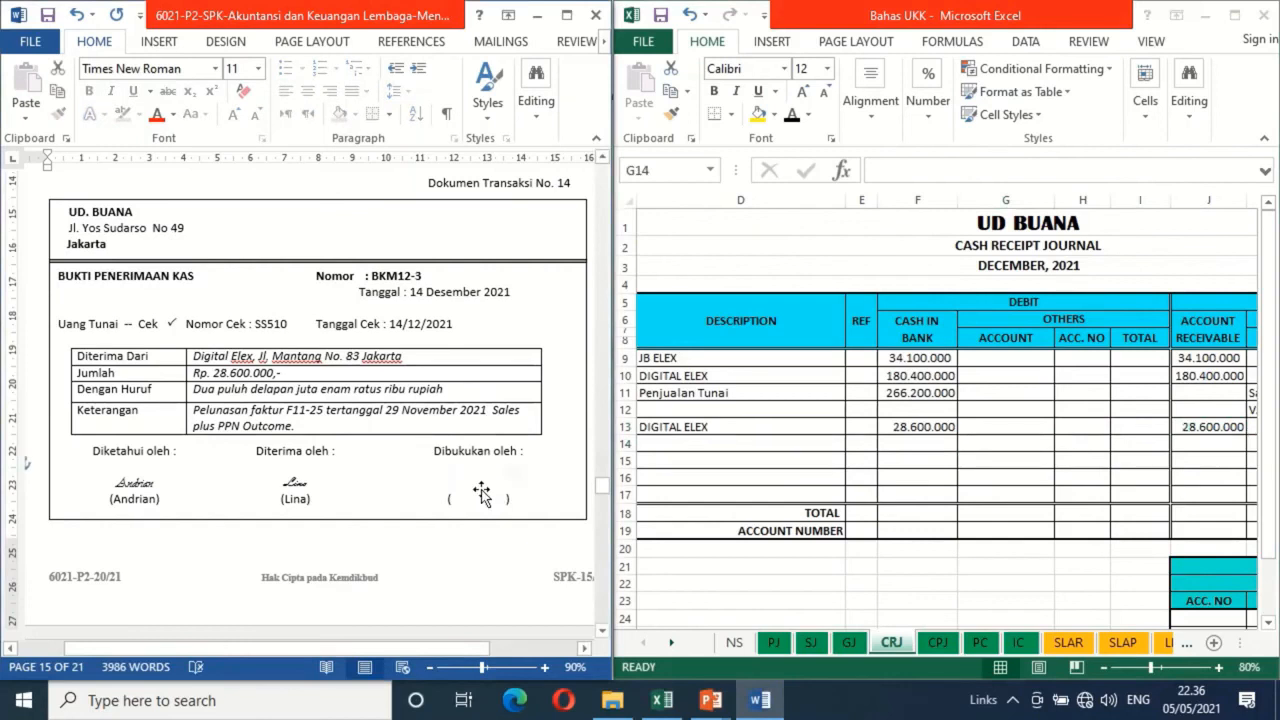
{"action": "left_click", "coordinate": [482, 493]}
{"action": "key", "text": "ctrl+v"}
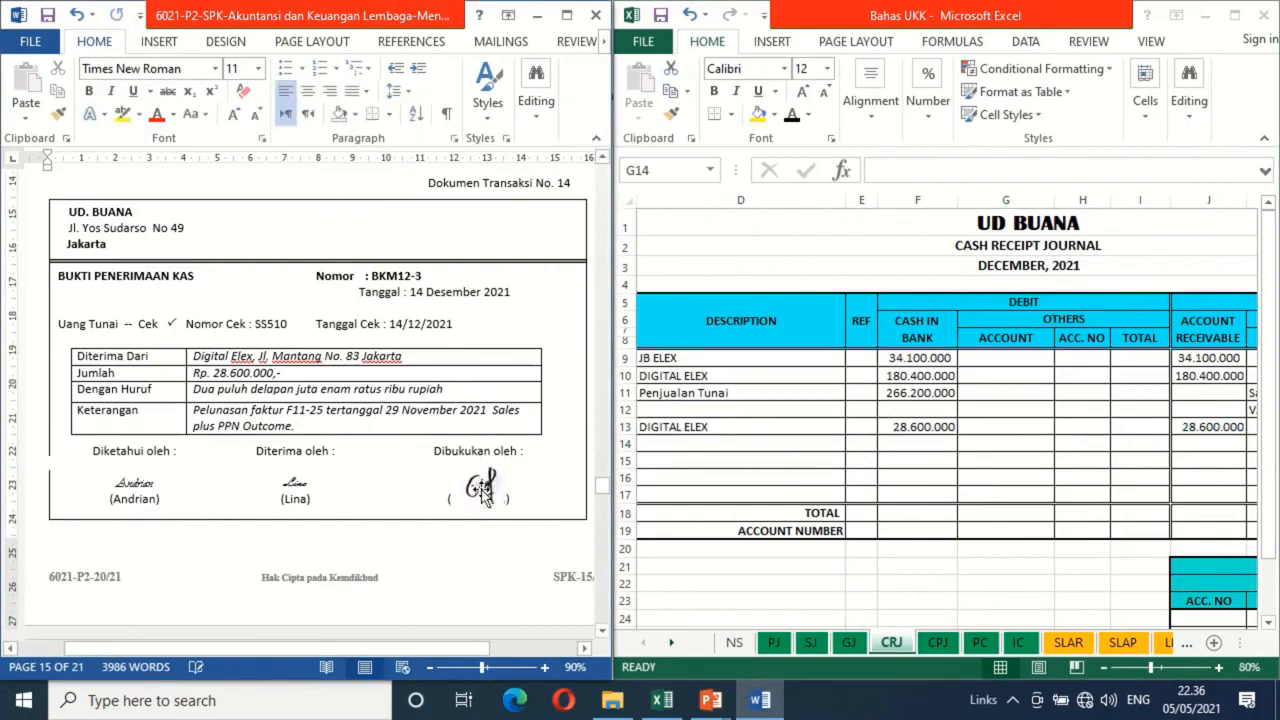
For transaction document 15, apply black font to date 15, evidence number BKK12-4 and description SETORAN PAJAK in row 15 of the CPJ sheet
{"action": "left_click", "coordinate": [603, 632]}
{"action": "scroll", "coordinate": [603, 632], "scroll_direction": "down", "scroll_amount": 6}
{"action": "scroll", "coordinate": [603, 632], "scroll_direction": "down", "scroll_amount": 2}
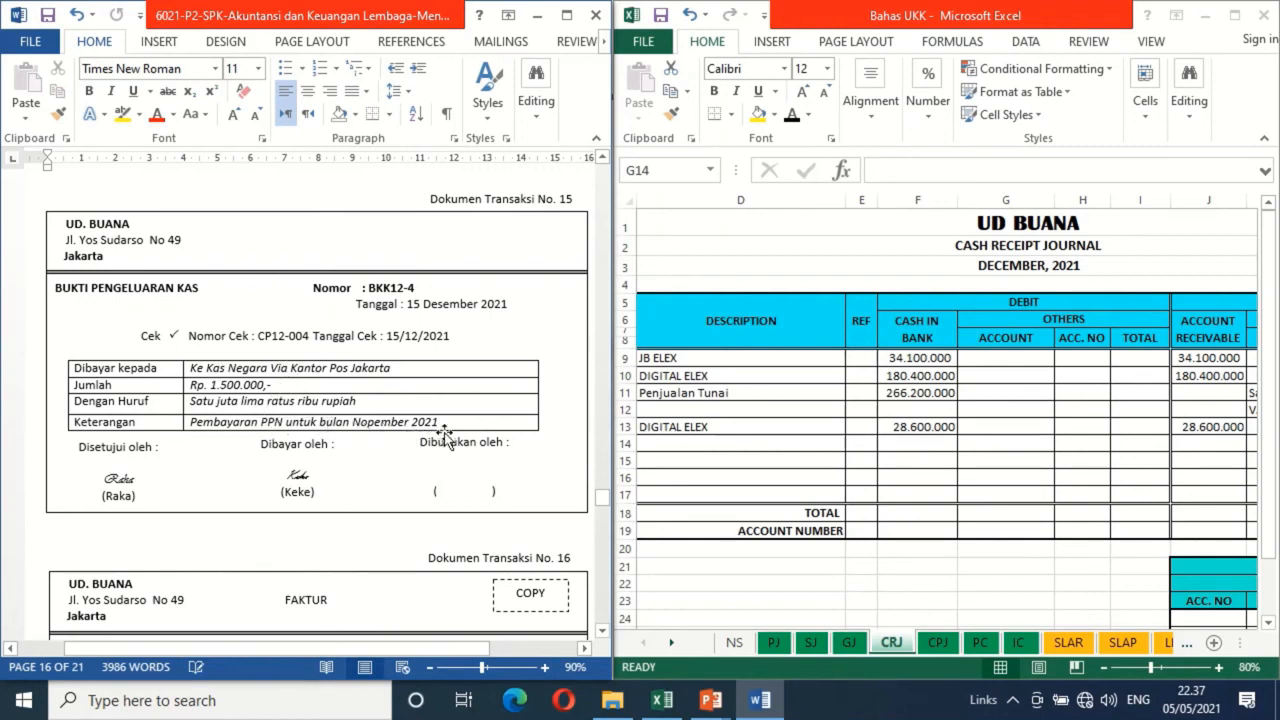
{"action": "left_click", "coordinate": [935, 643]}
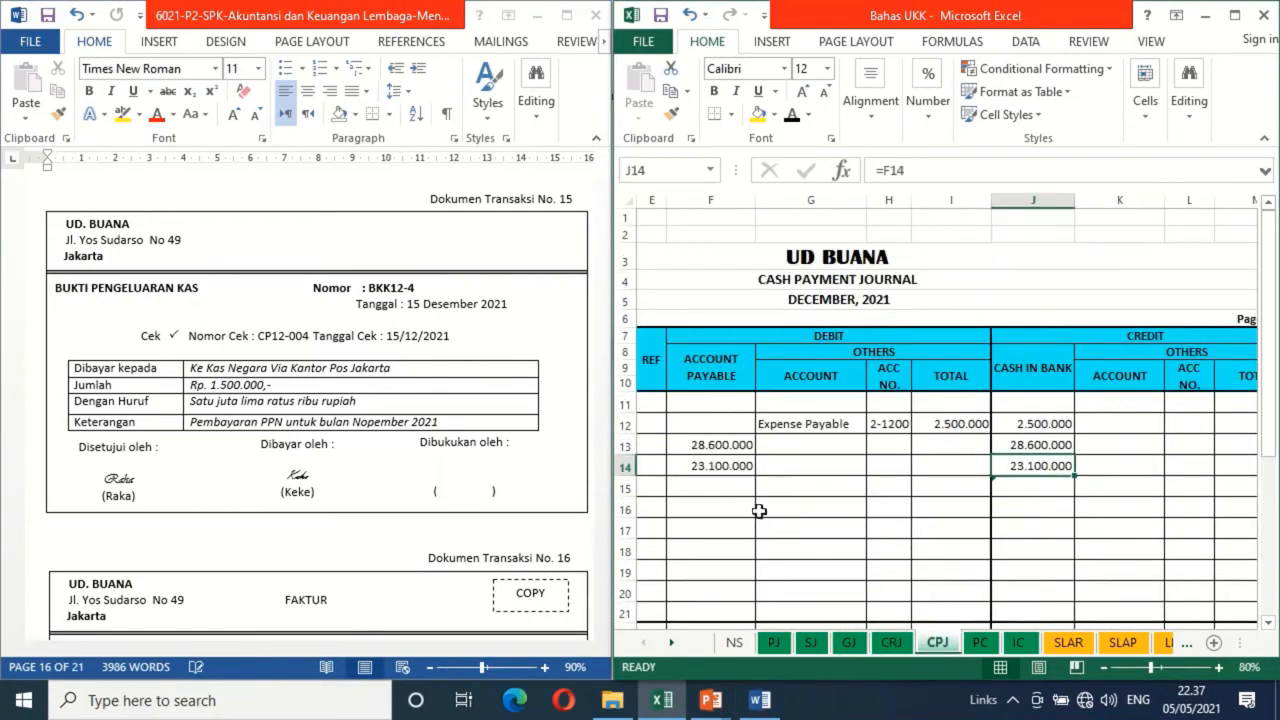
{"action": "left_click", "coordinate": [691, 483]}
{"action": "key", "text": "Left"}
{"action": "key", "text": "Left"}
{"action": "key", "text": "Left"}
{"action": "key", "text": "Left"}
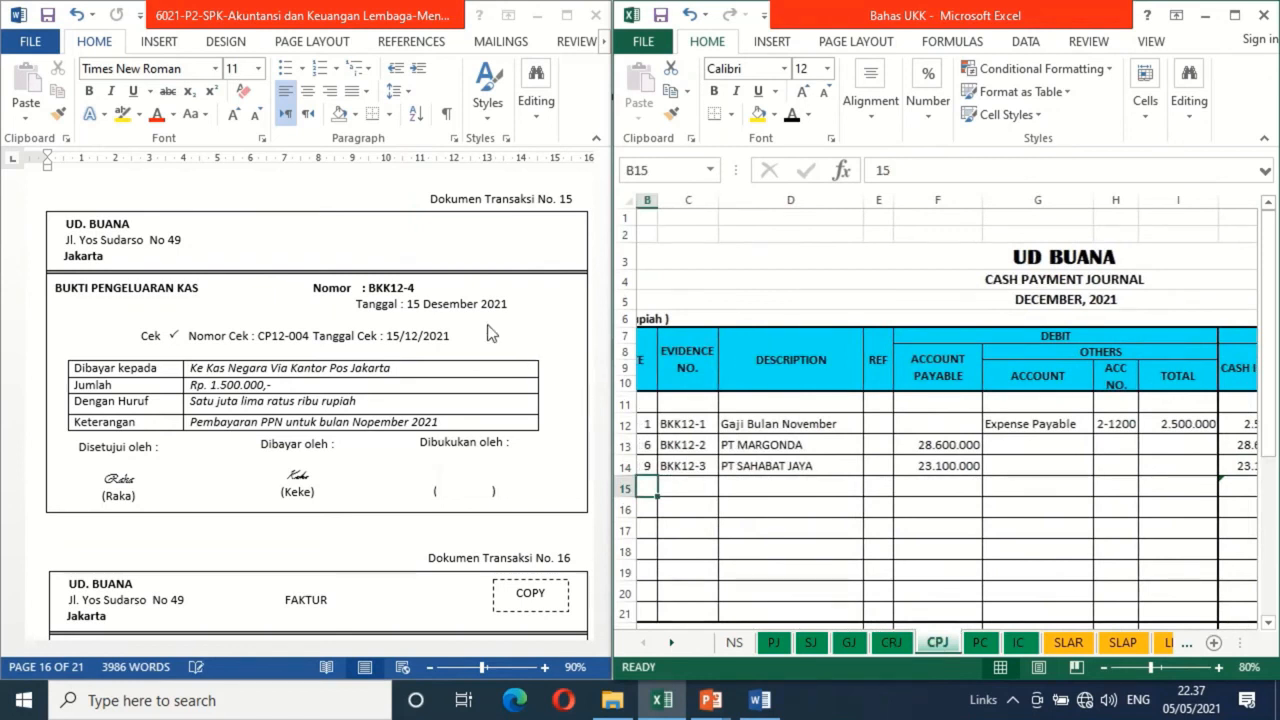
{"action": "left_click", "coordinate": [791, 113]}
{"action": "left_click", "coordinate": [688, 485]}
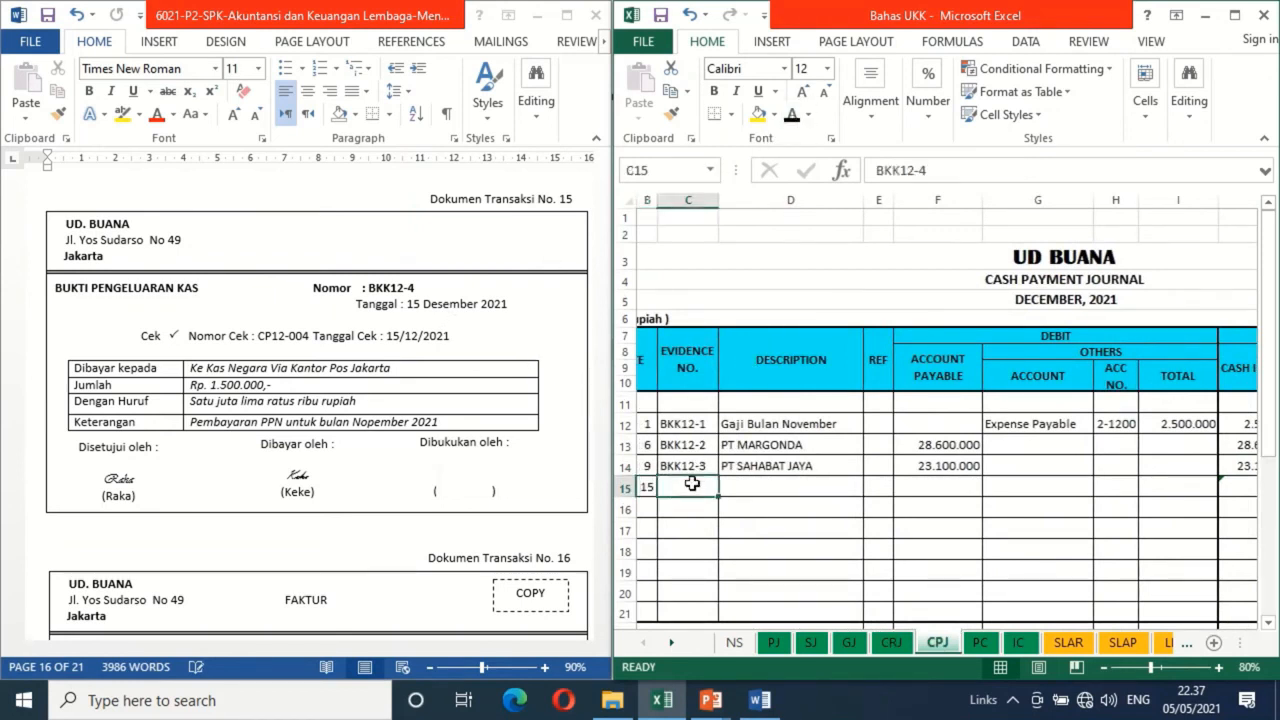
{"action": "left_click", "coordinate": [791, 114]}
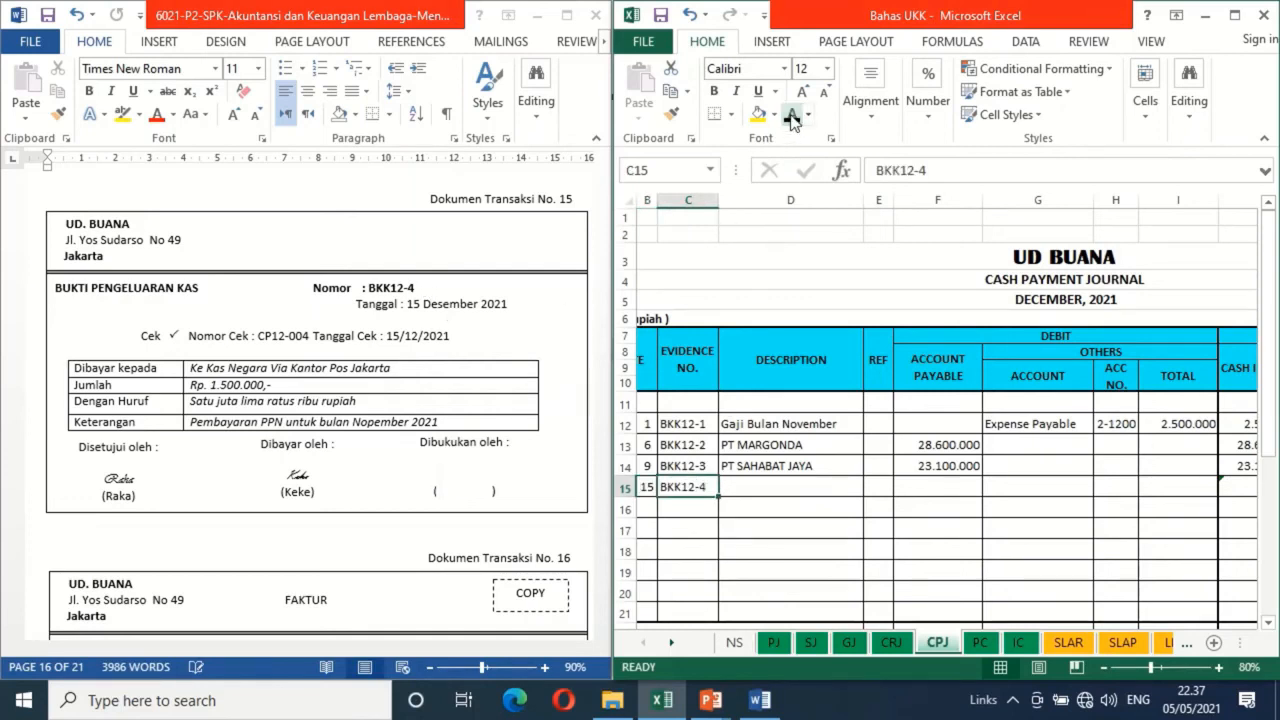
{"action": "left_click", "coordinate": [775, 485]}
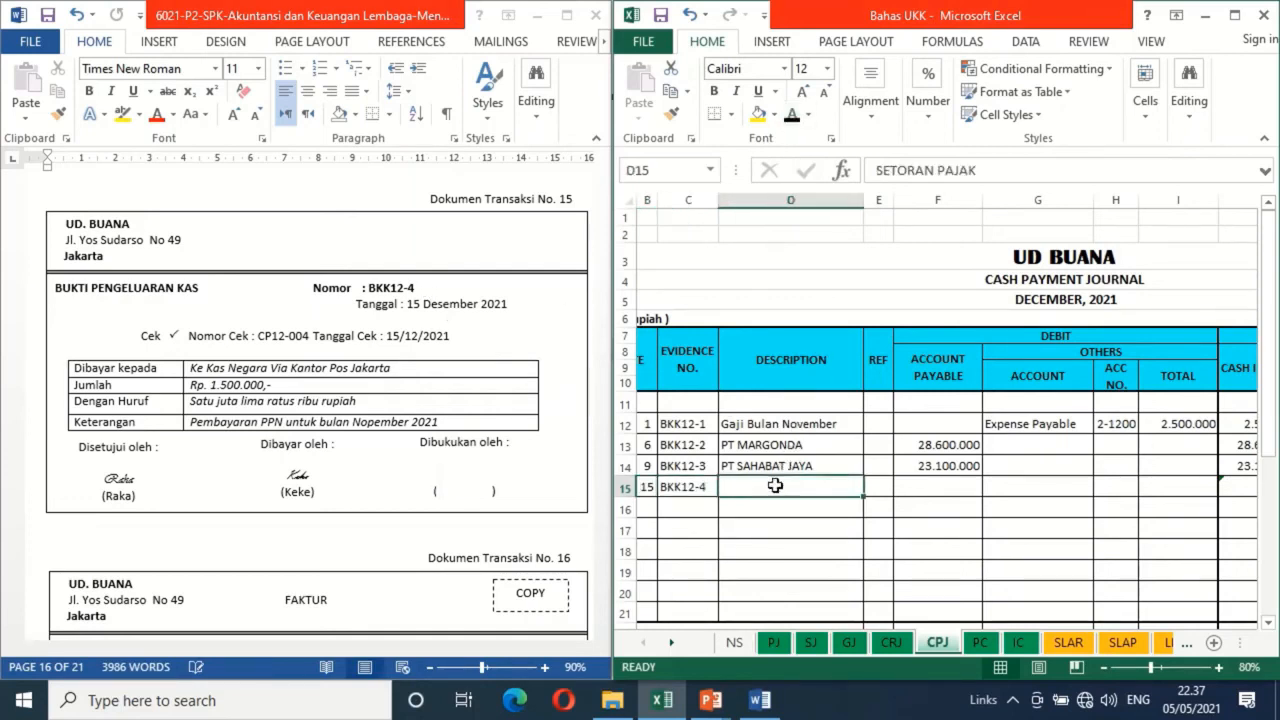
{"action": "left_click", "coordinate": [791, 114]}
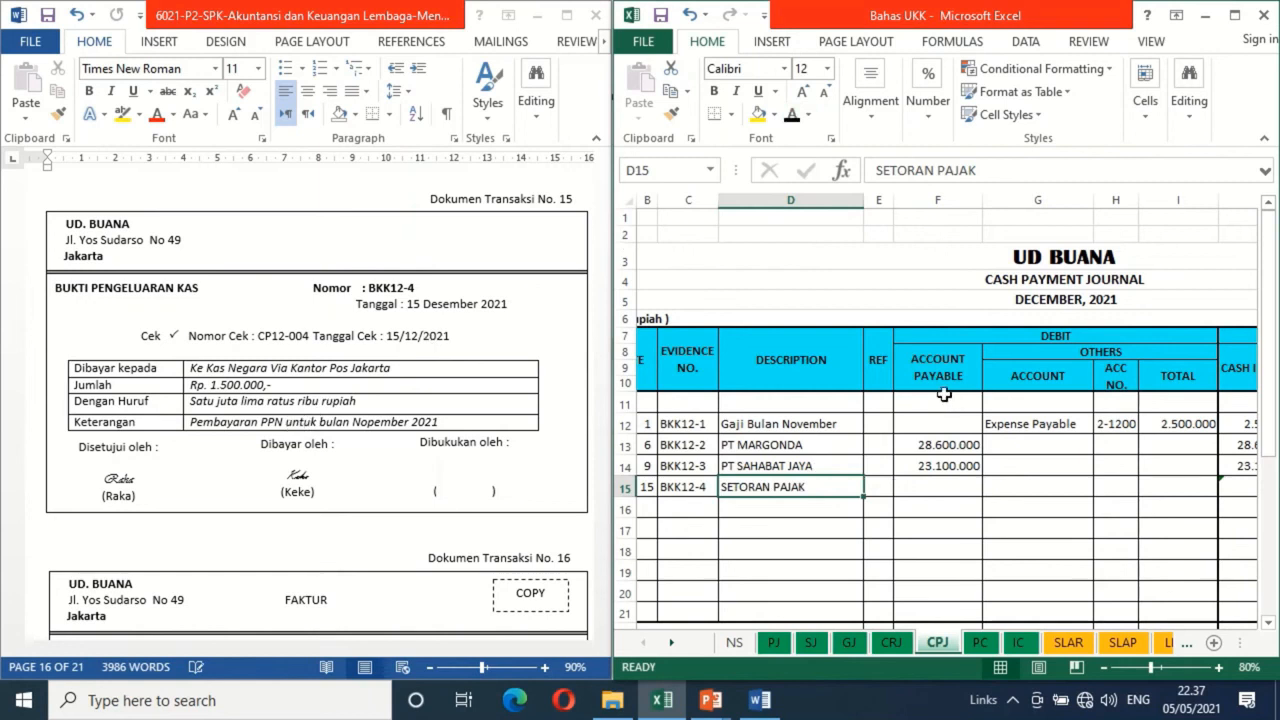
Consult the account list on the NS sheet and make CPJ row 15's debit account VAT Payable and number 2-1400 black
{"action": "left_click", "coordinate": [1020, 490]}
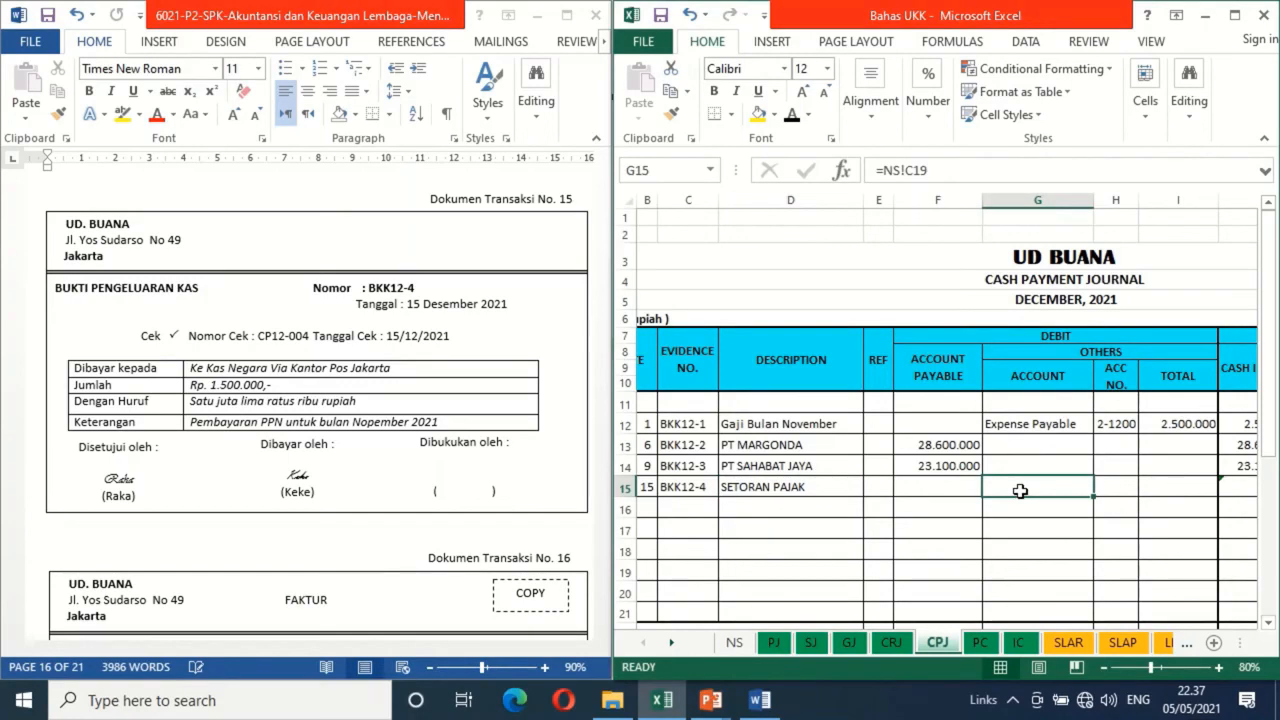
{"action": "left_click", "coordinate": [735, 643]}
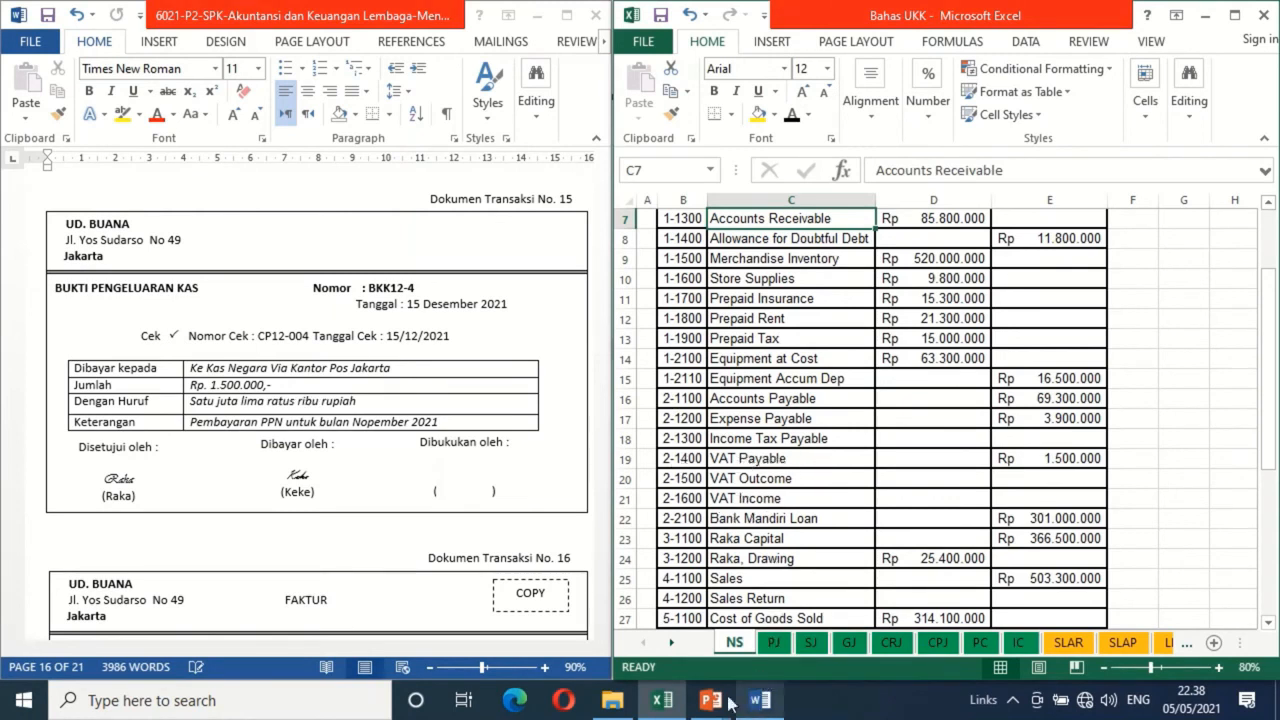
{"action": "left_click", "coordinate": [761, 700]}
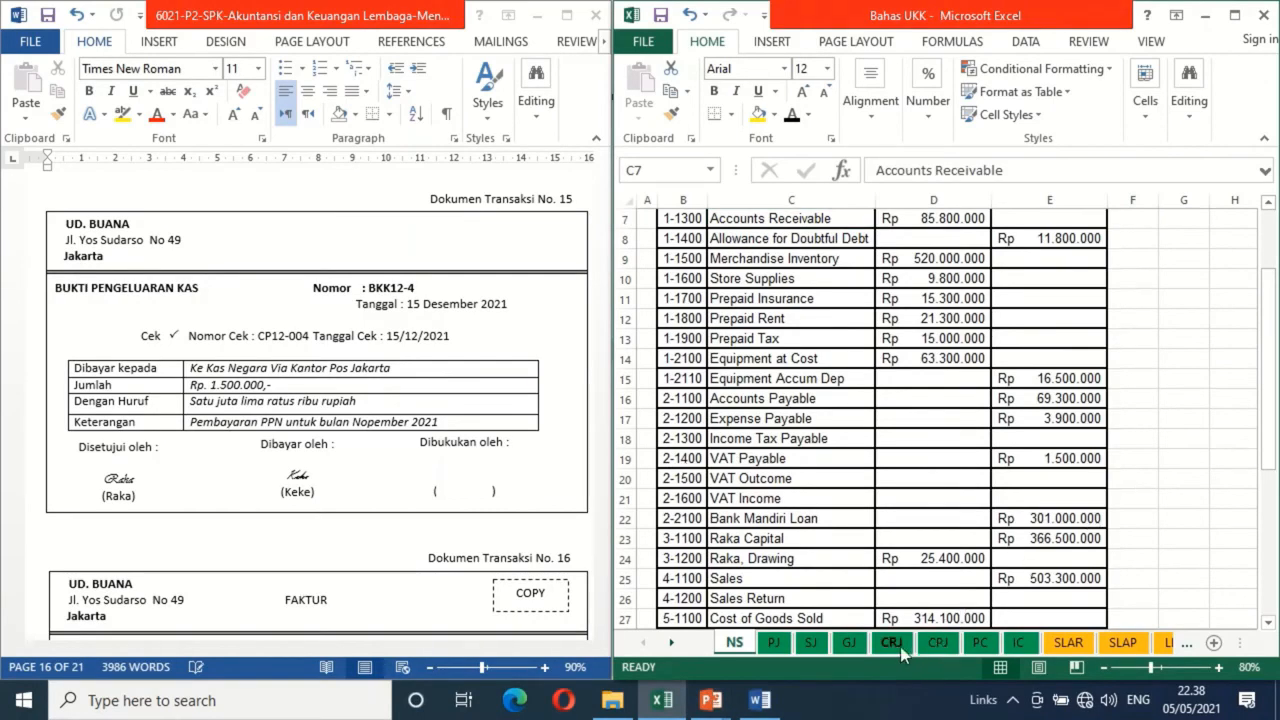
{"action": "left_click", "coordinate": [933, 646]}
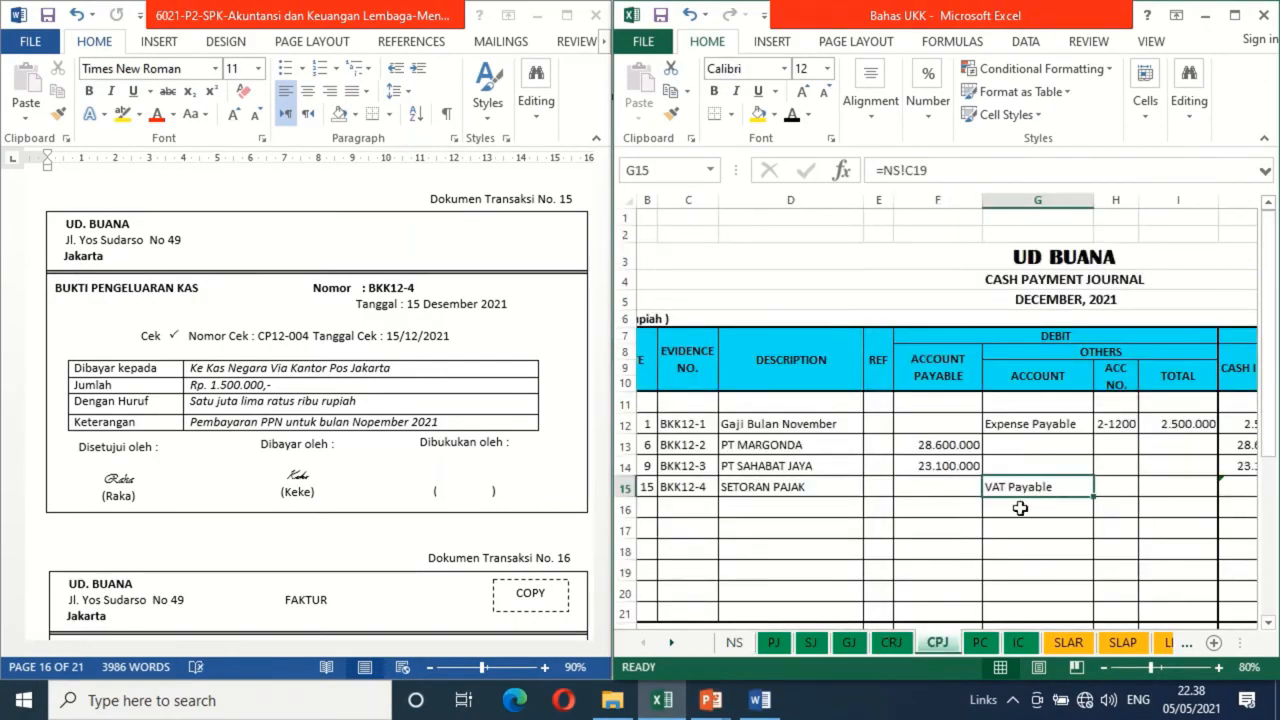
{"action": "left_click", "coordinate": [1127, 486]}
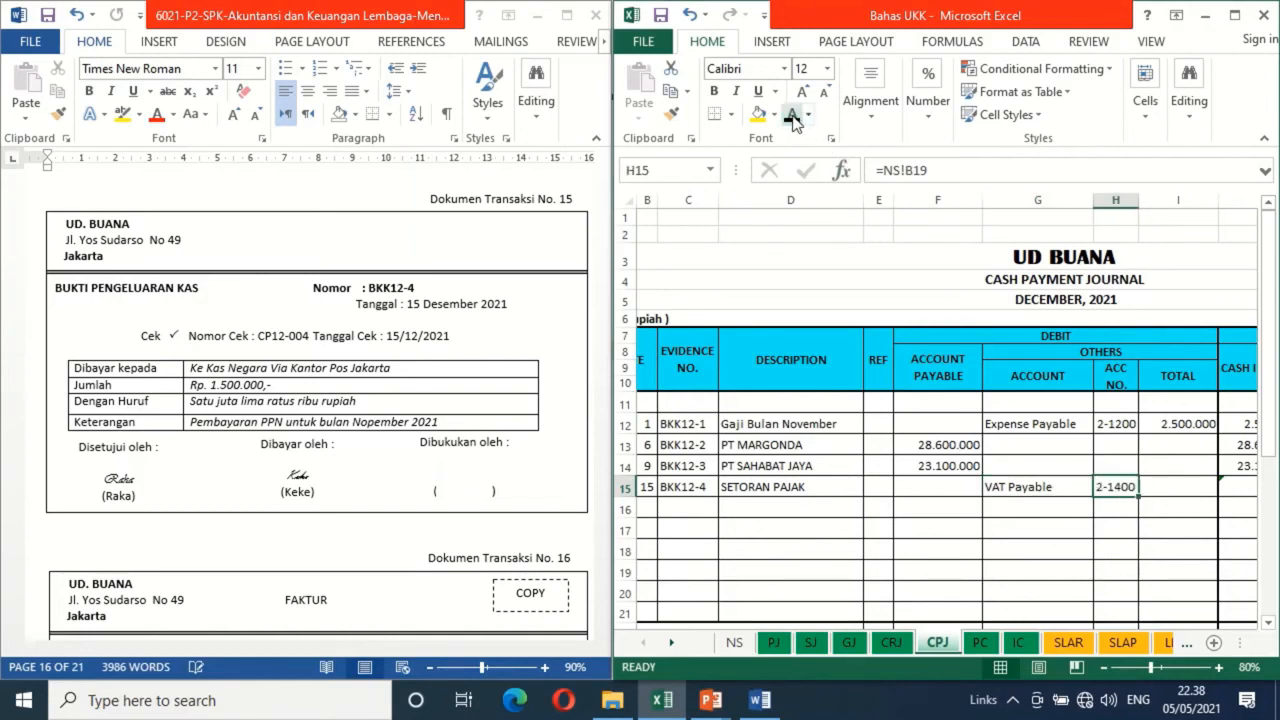
Apply black font colour to row 15's debit total of 1.500.000 and the matching cash in bank credit
{"action": "key", "text": "Right"}
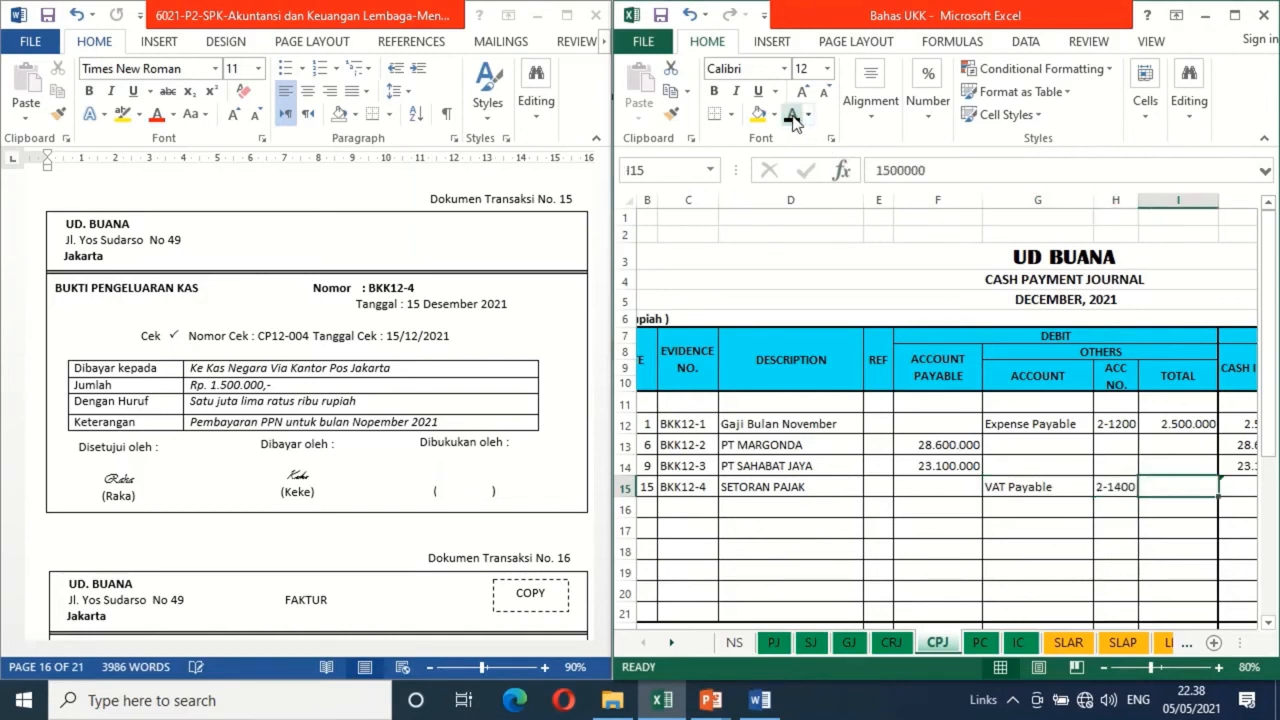
{"action": "left_click", "coordinate": [792, 122]}
{"action": "key", "text": "Right"}
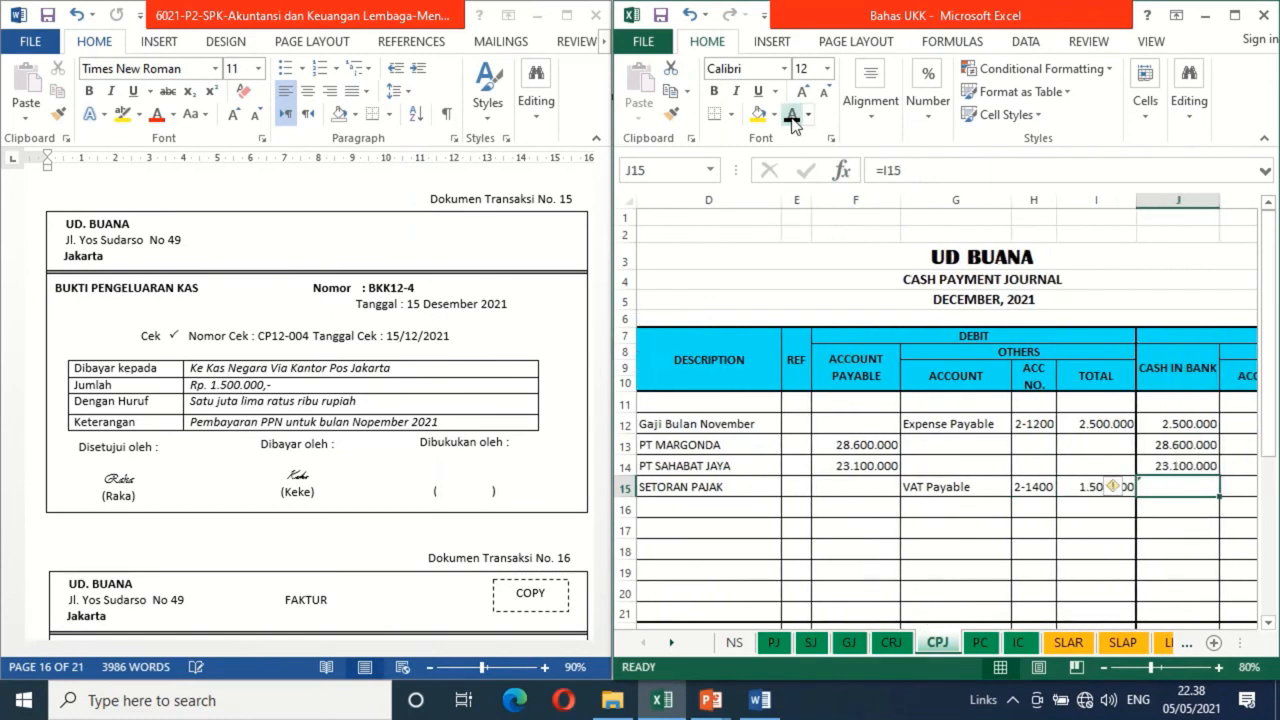
{"action": "left_click", "coordinate": [792, 122]}
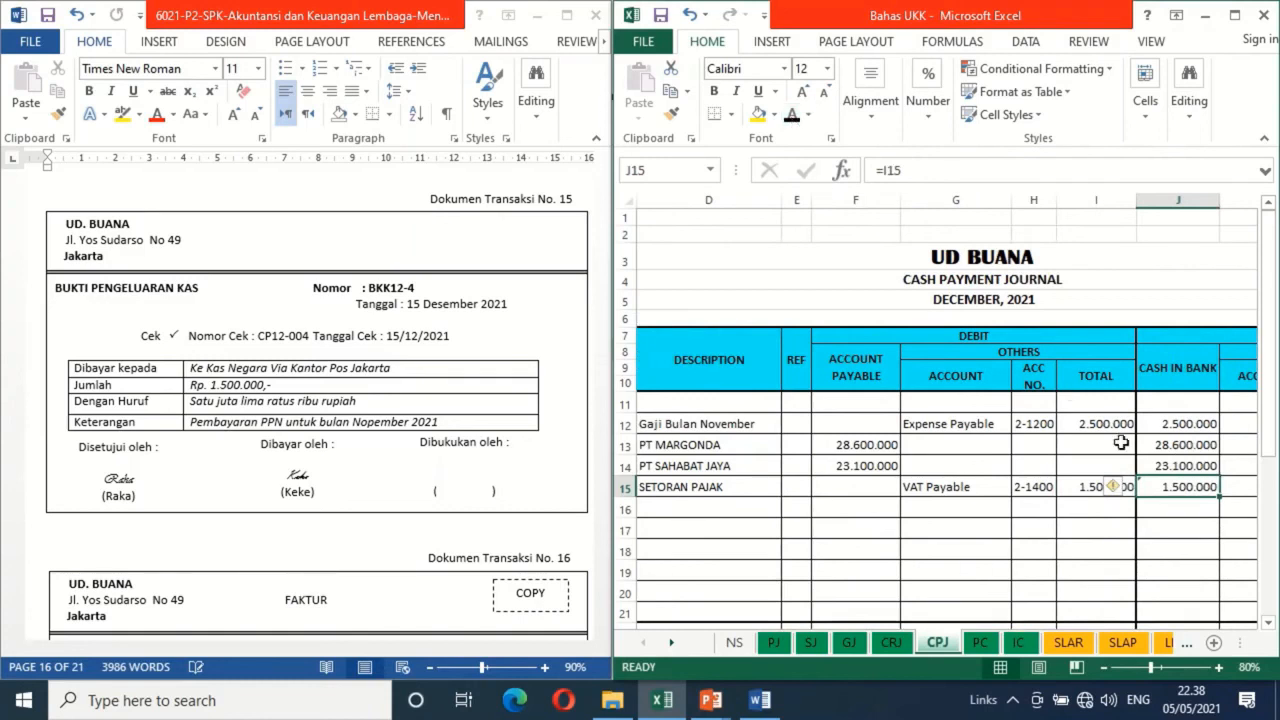
{"action": "left_click", "coordinate": [1179, 511]}
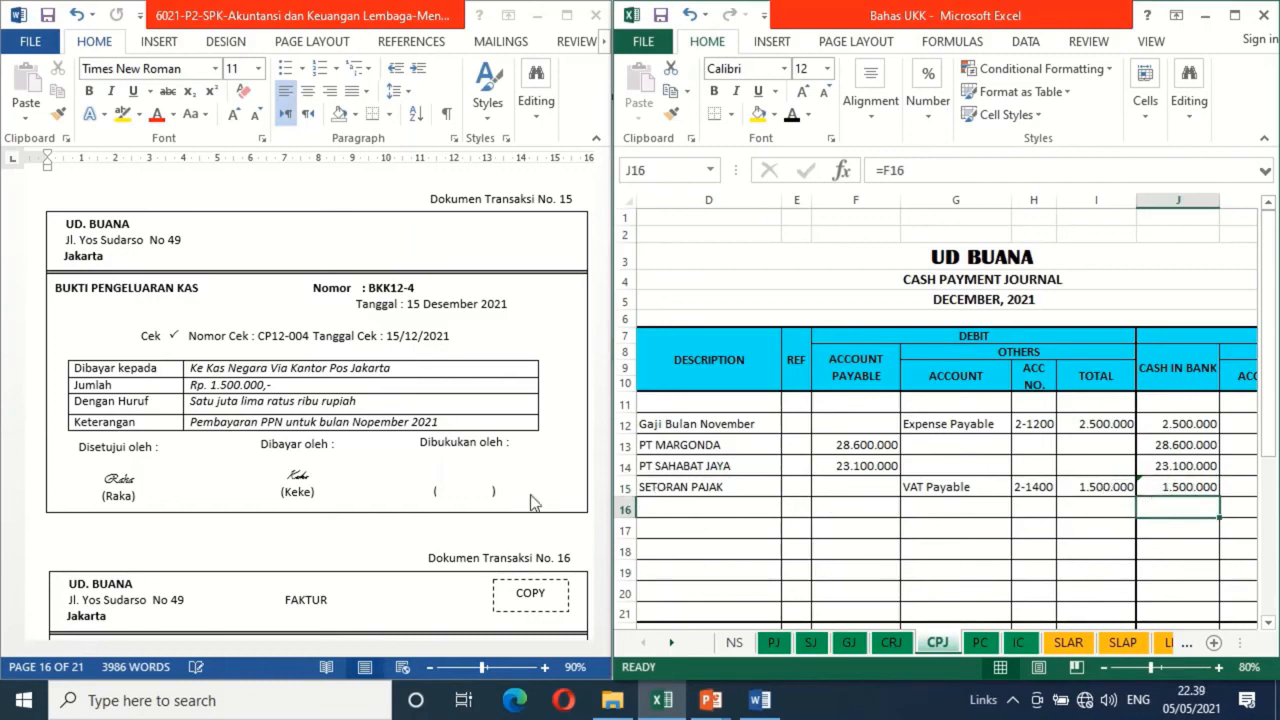
Paste the copied signature above the empty "Dibukukan oleh" brackets of transaction document 15 in Word
{"action": "left_click", "coordinate": [467, 473]}
{"action": "left_click", "coordinate": [468, 478]}
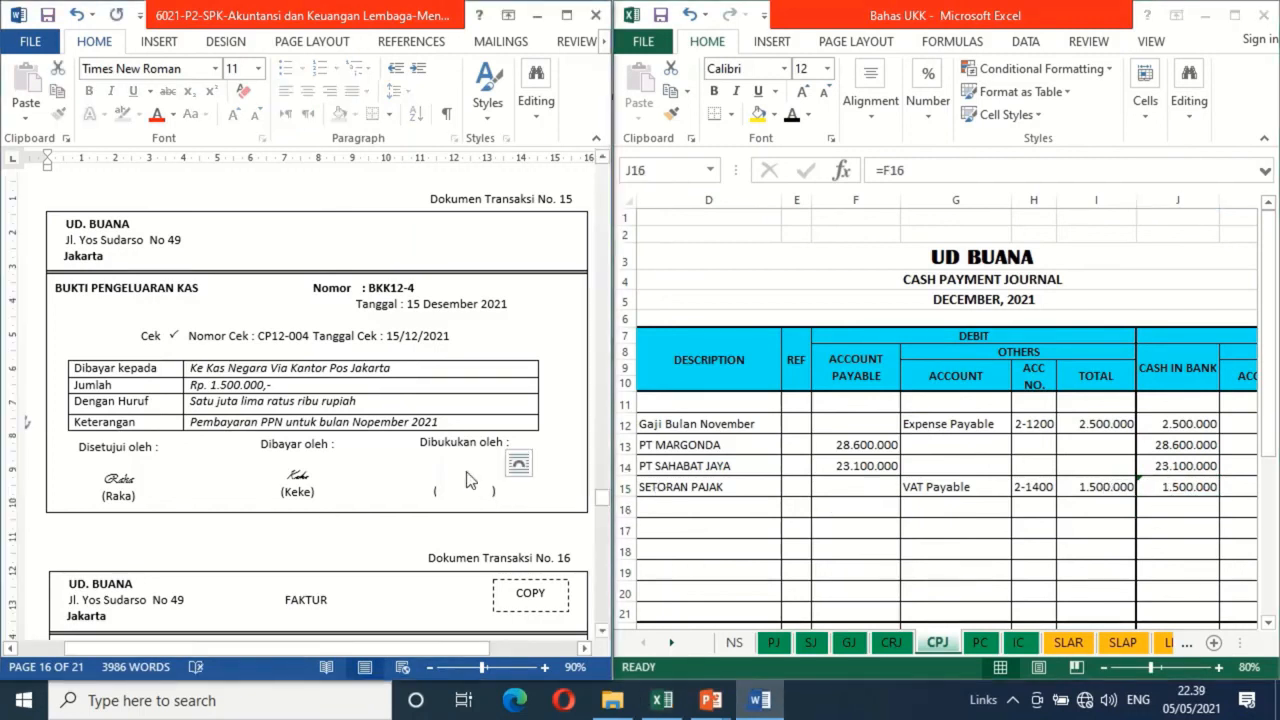
{"action": "key", "text": "ctrl+v"}
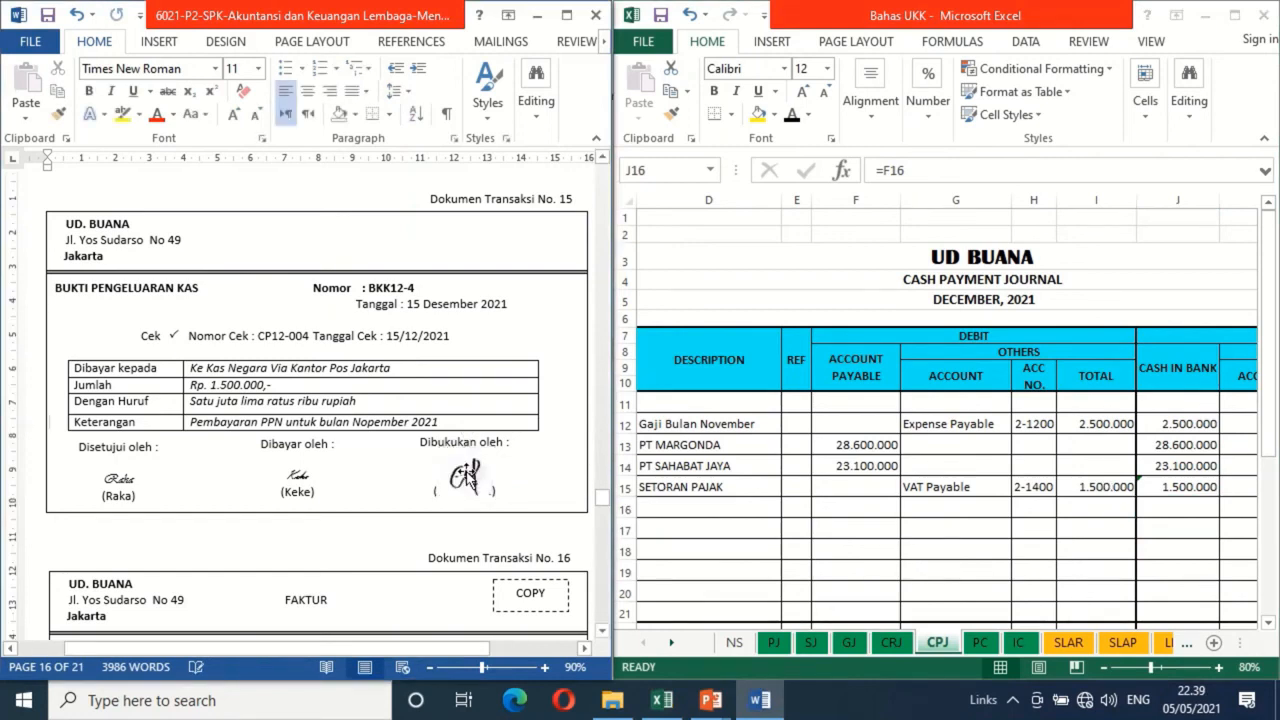
For transaction document 16, apply black font to date 18, invoice number F12-2 and description JB ELEX in row 11 of the SJ sheet
{"action": "left_click", "coordinate": [601, 632]}
{"action": "scroll", "coordinate": [601, 635], "scroll_direction": "down", "scroll_amount": 7}
{"action": "left_click", "coordinate": [601, 635]}
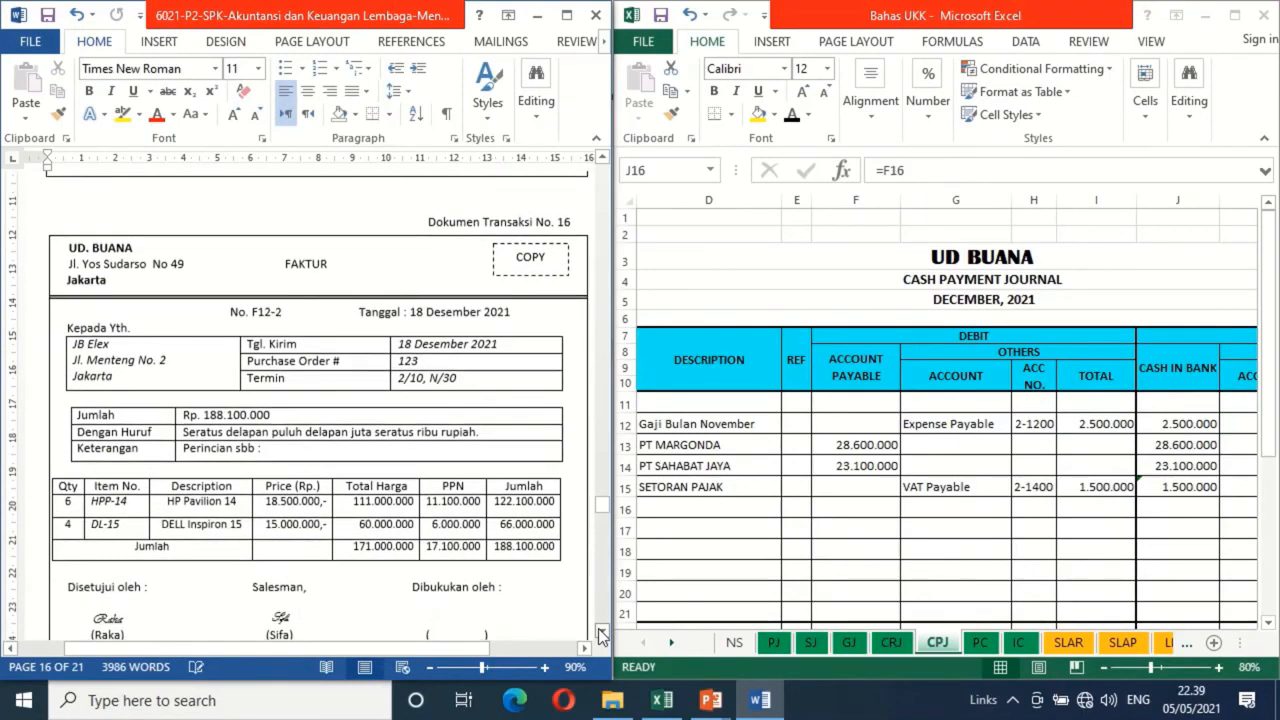
{"action": "left_click", "coordinate": [601, 635]}
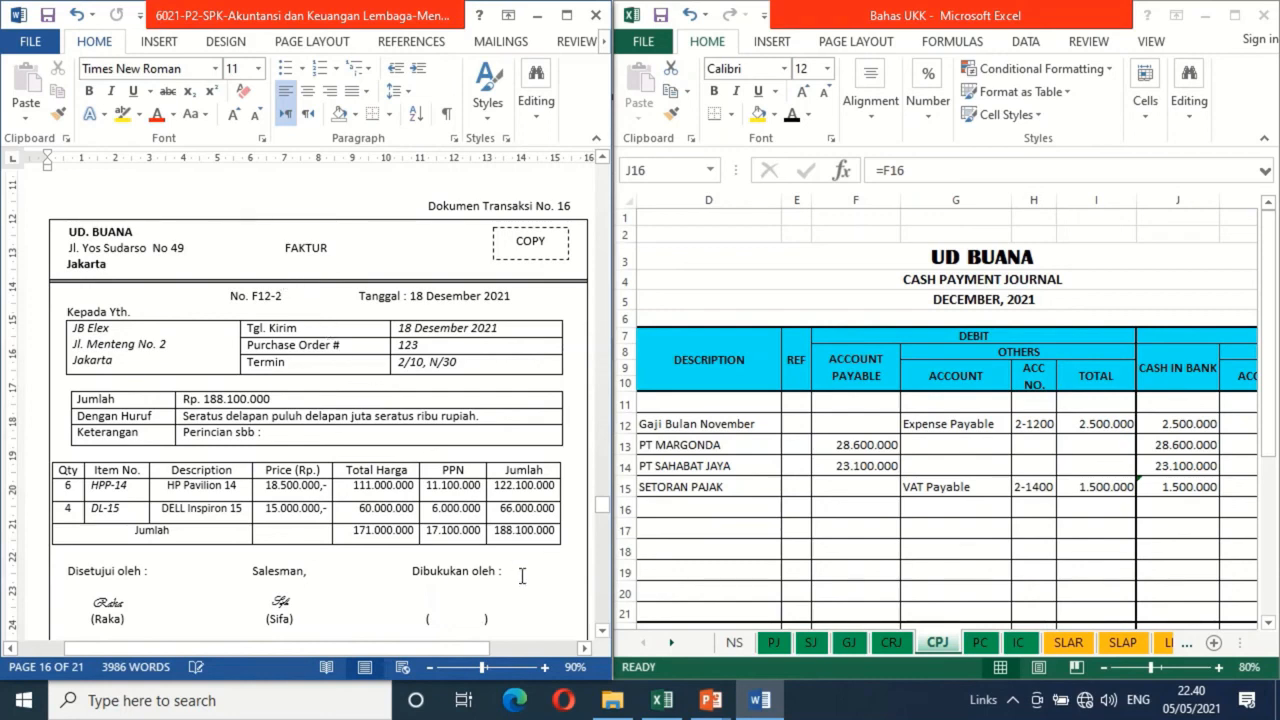
{"action": "left_click", "coordinate": [811, 643]}
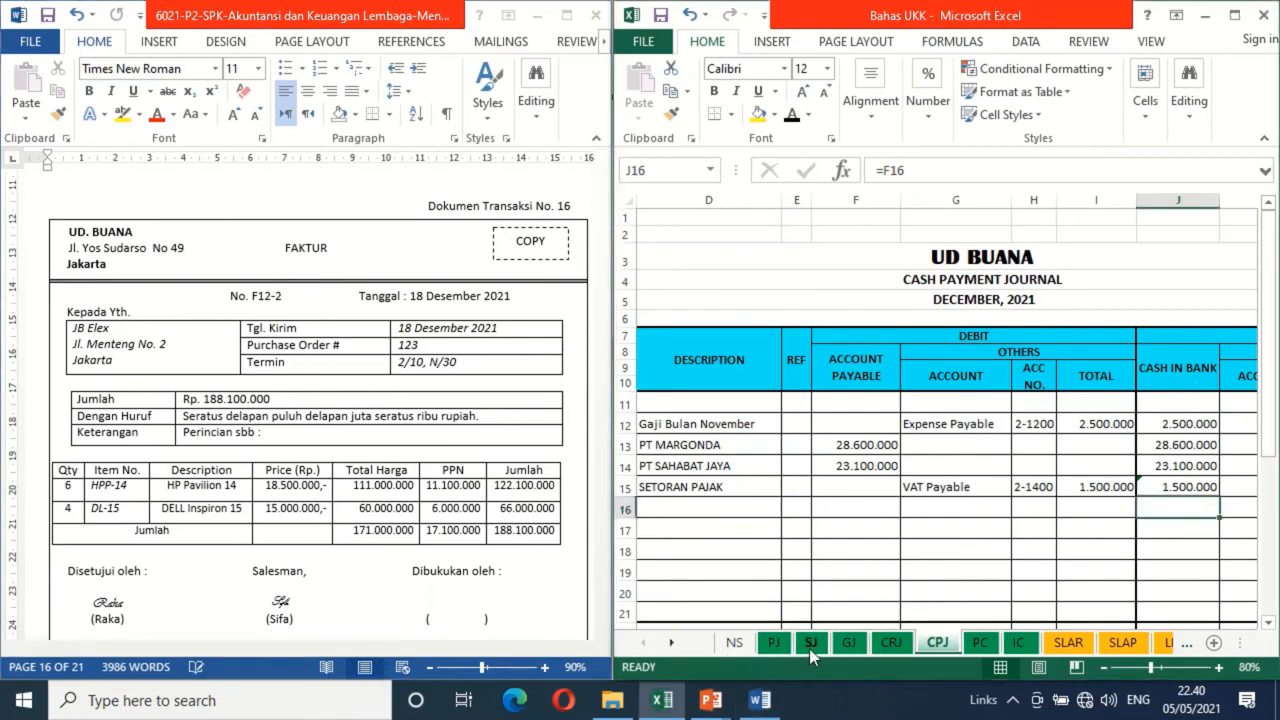
{"action": "left_click", "coordinate": [691, 428]}
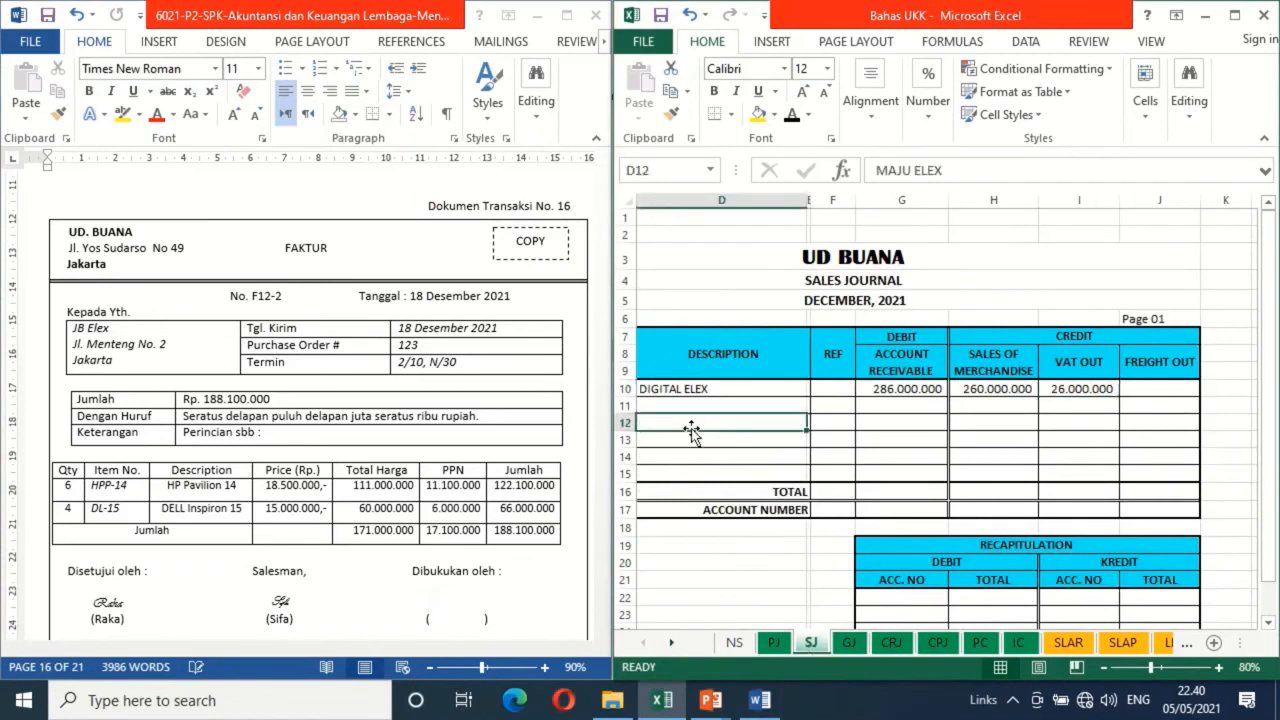
{"action": "key", "text": "Home"}
{"action": "key", "text": "Up"}
{"action": "key", "text": "Right"}
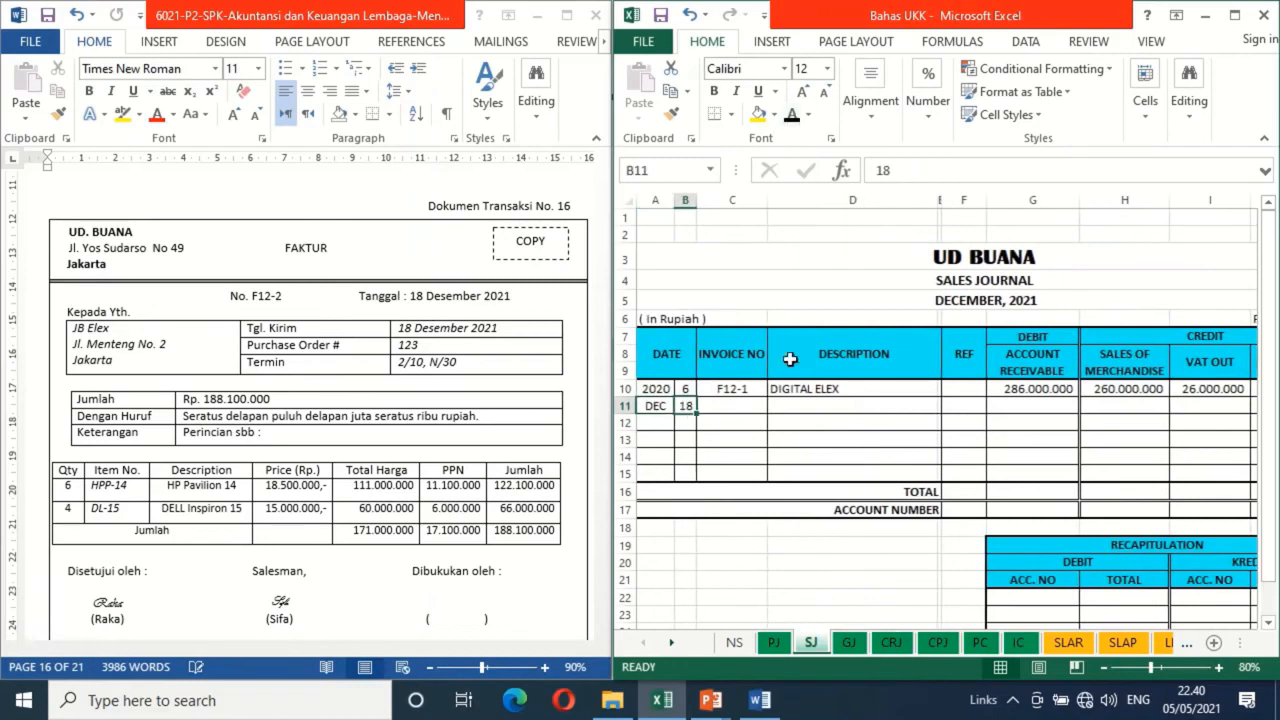
{"action": "left_click", "coordinate": [749, 404]}
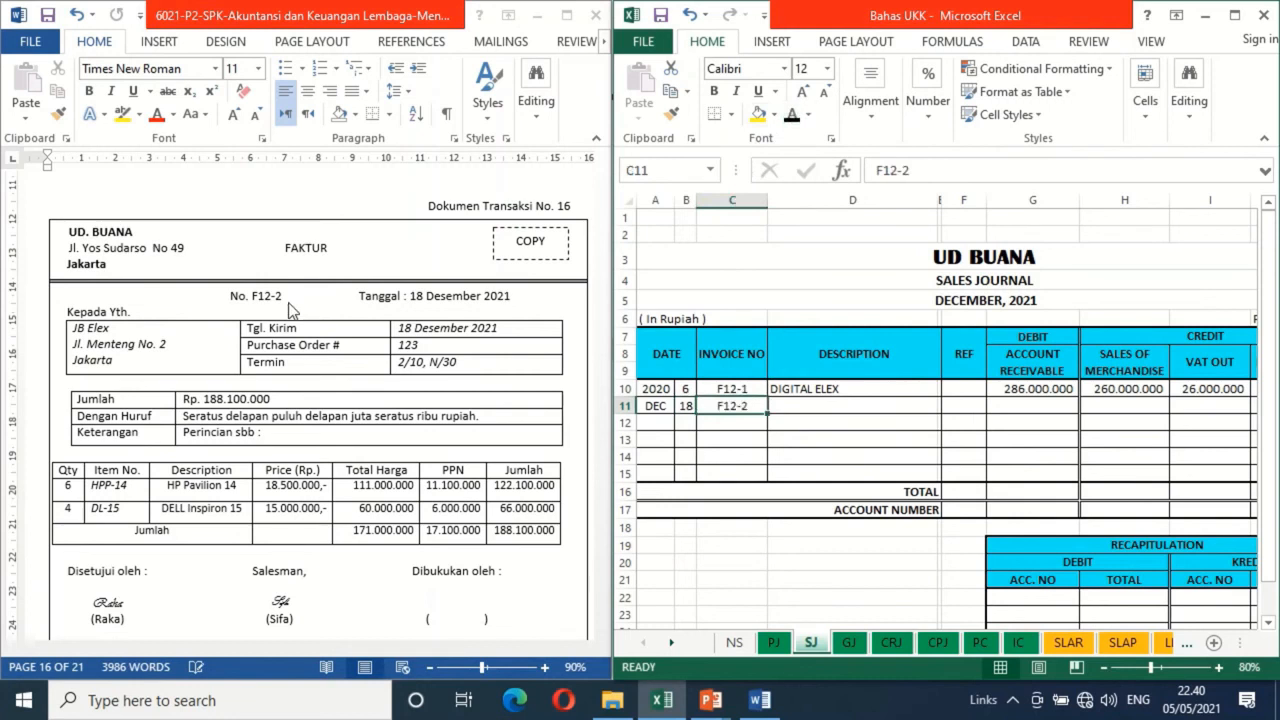
{"action": "left_click", "coordinate": [806, 406]}
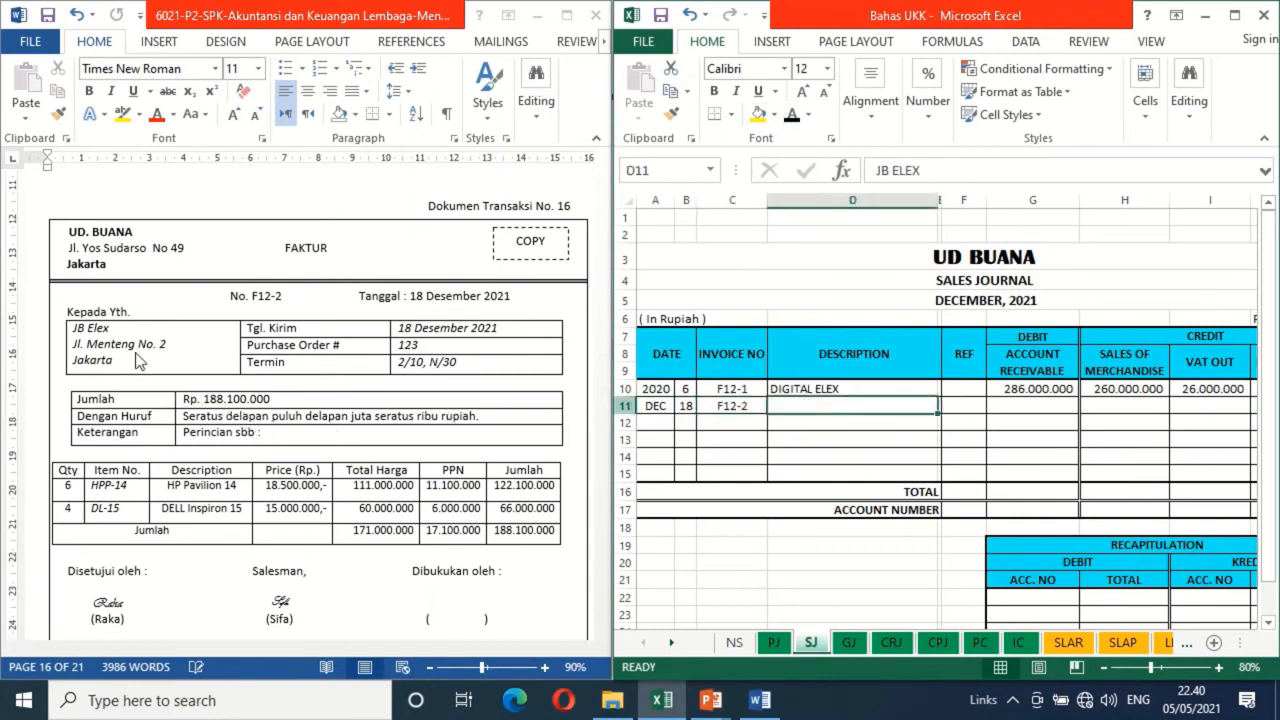
{"action": "left_click", "coordinate": [795, 114]}
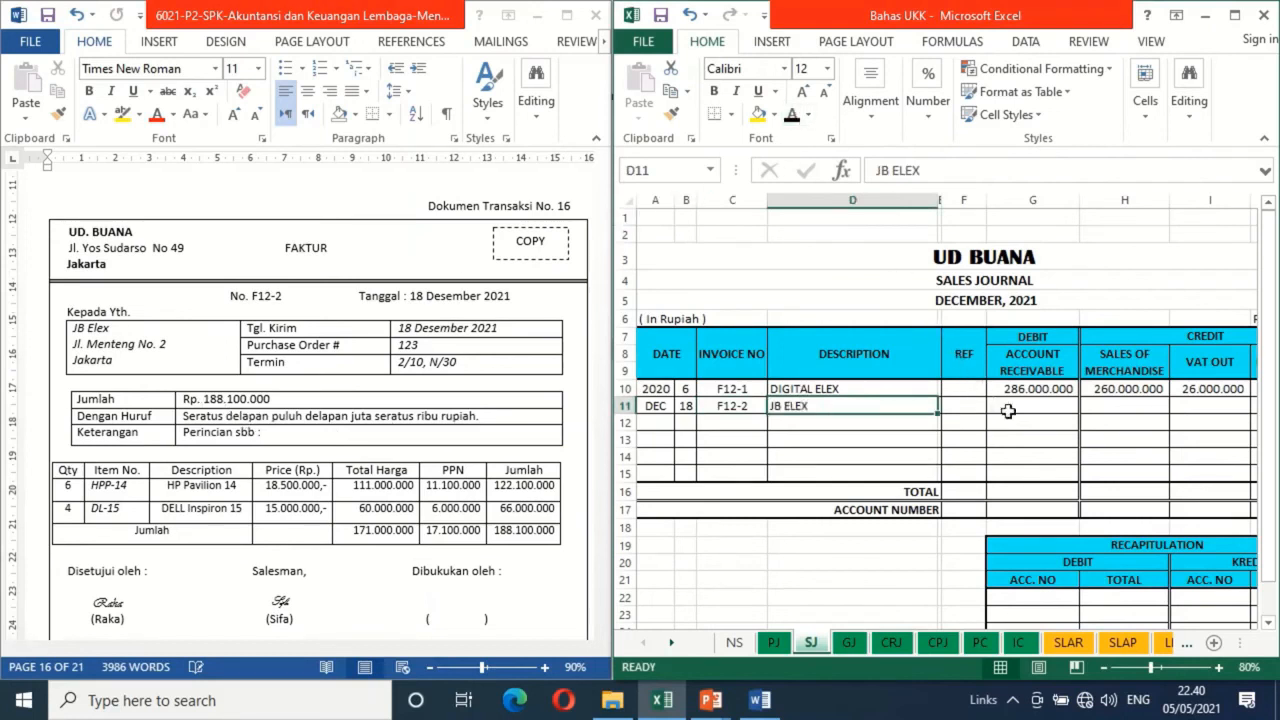
Apply black font to SJ row 11's account receivable 188.100.000, sales of merchandise 171.000.000 and VAT out 17.100.000
{"action": "left_click", "coordinate": [1030, 411]}
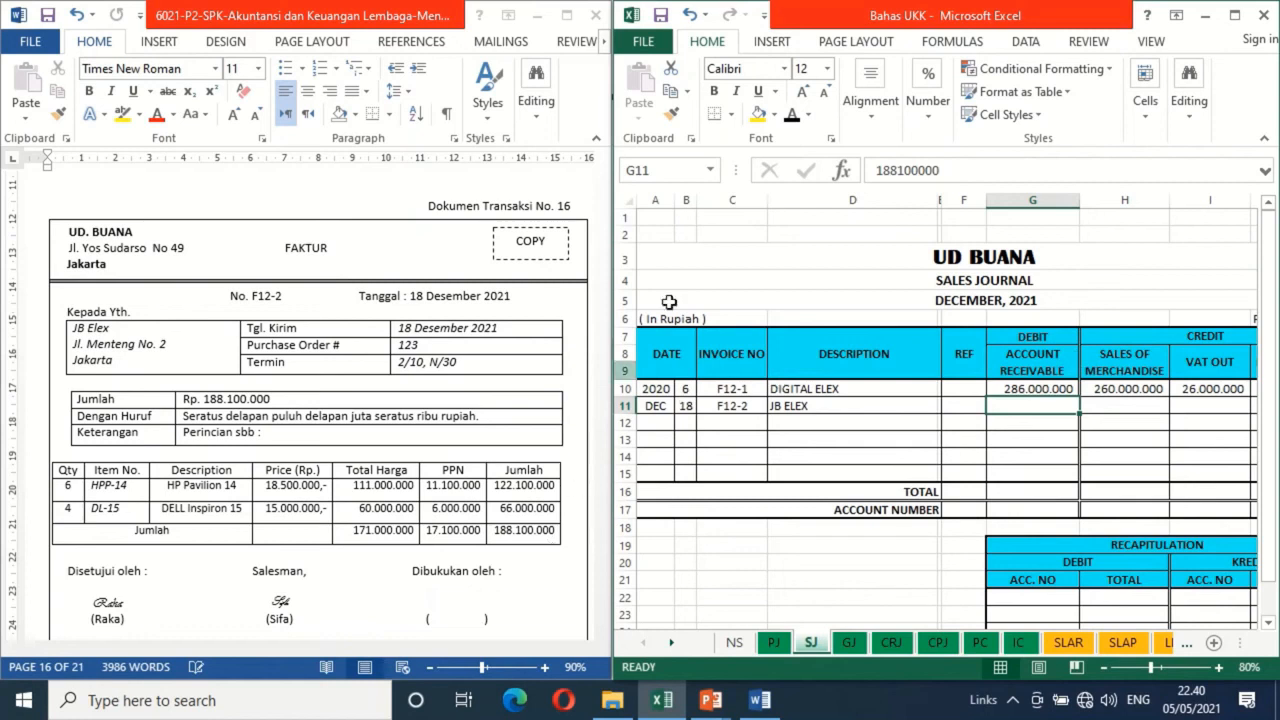
{"action": "left_click", "coordinate": [792, 115]}
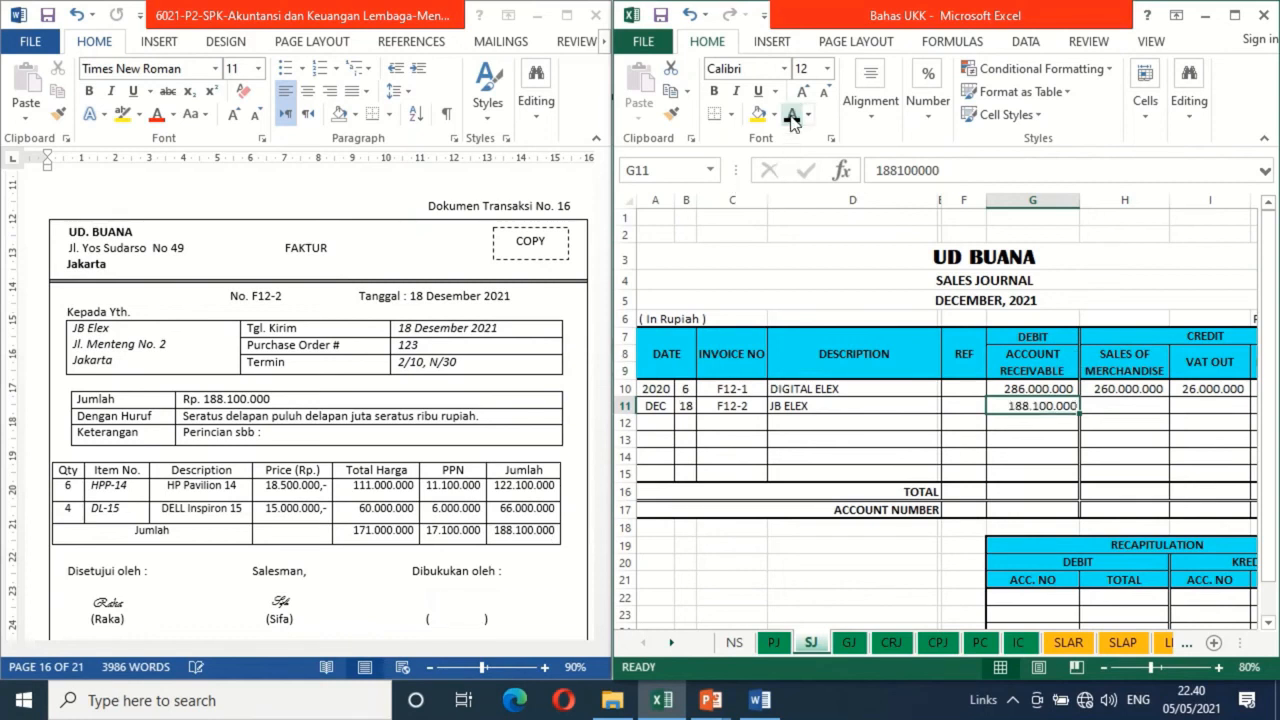
{"action": "key", "text": "Right"}
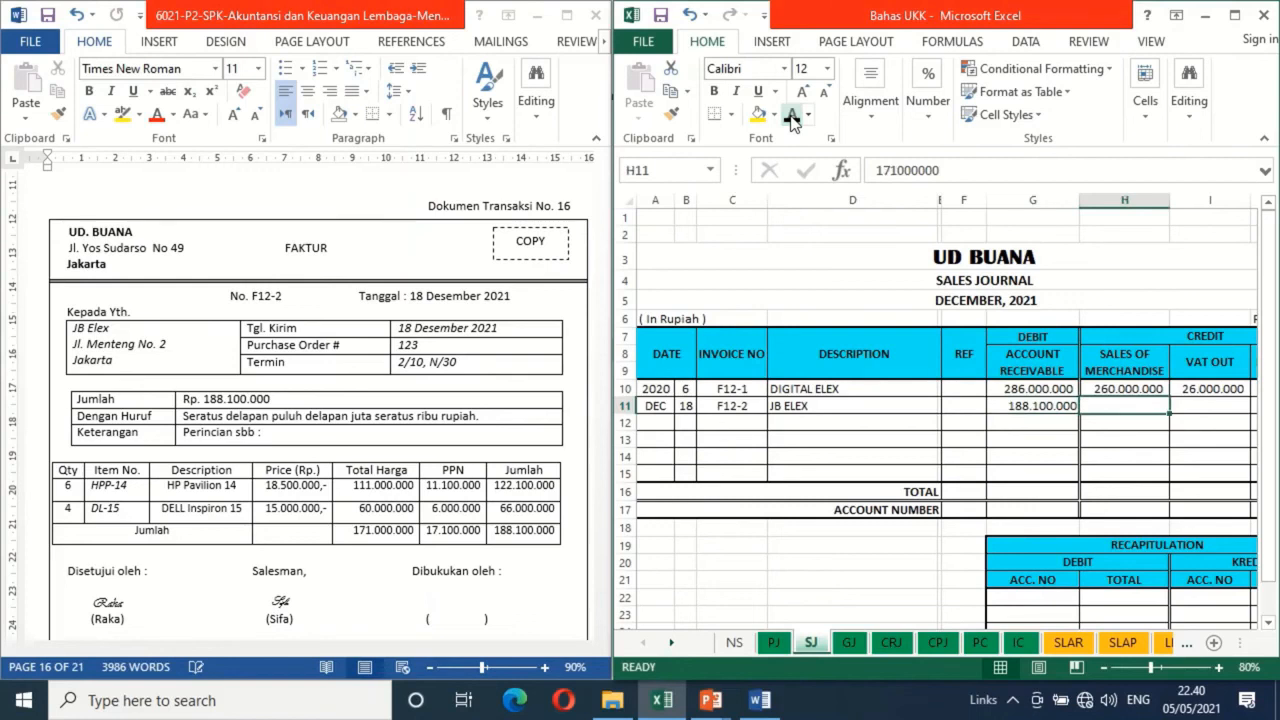
{"action": "left_click", "coordinate": [792, 115]}
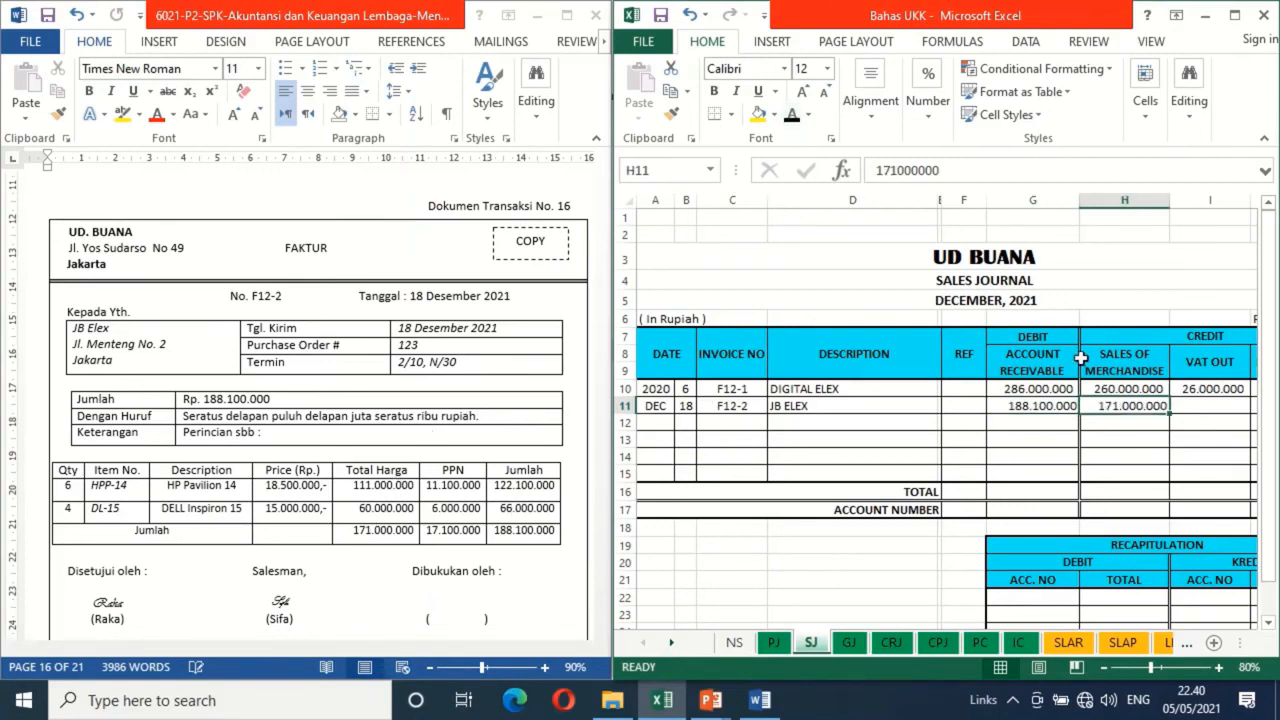
{"action": "left_click", "coordinate": [1203, 406]}
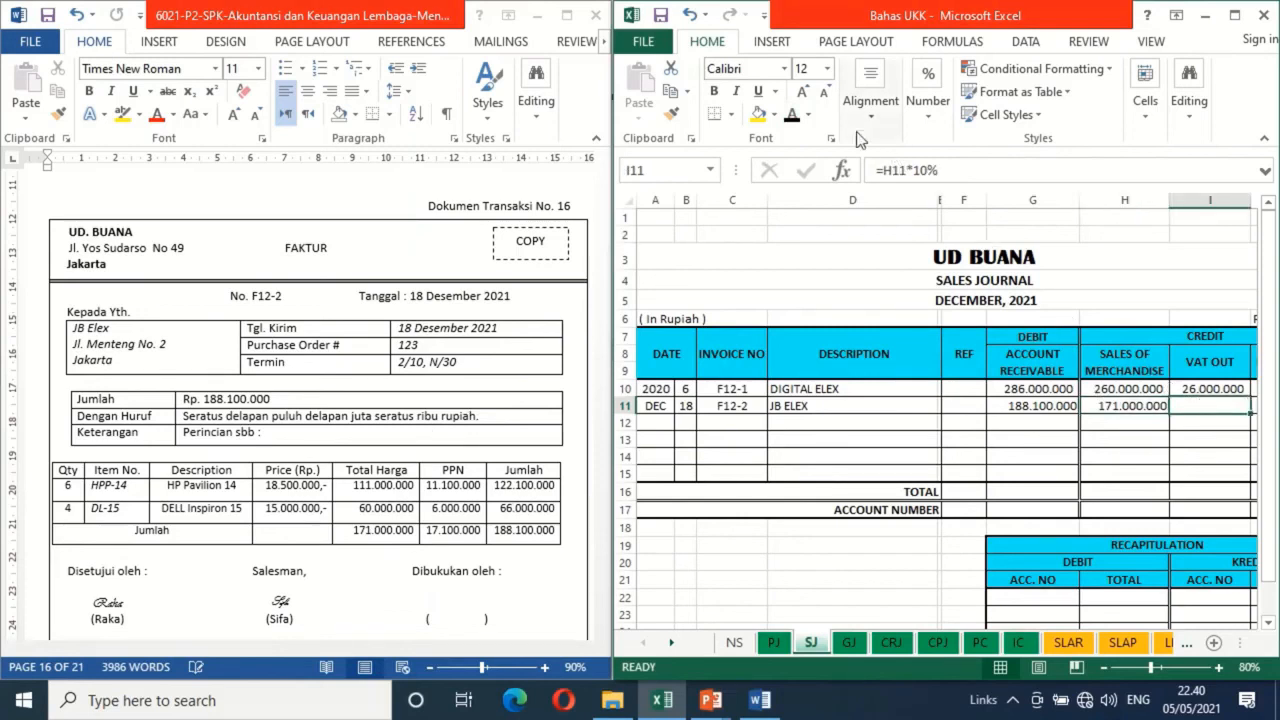
{"action": "left_click", "coordinate": [792, 116]}
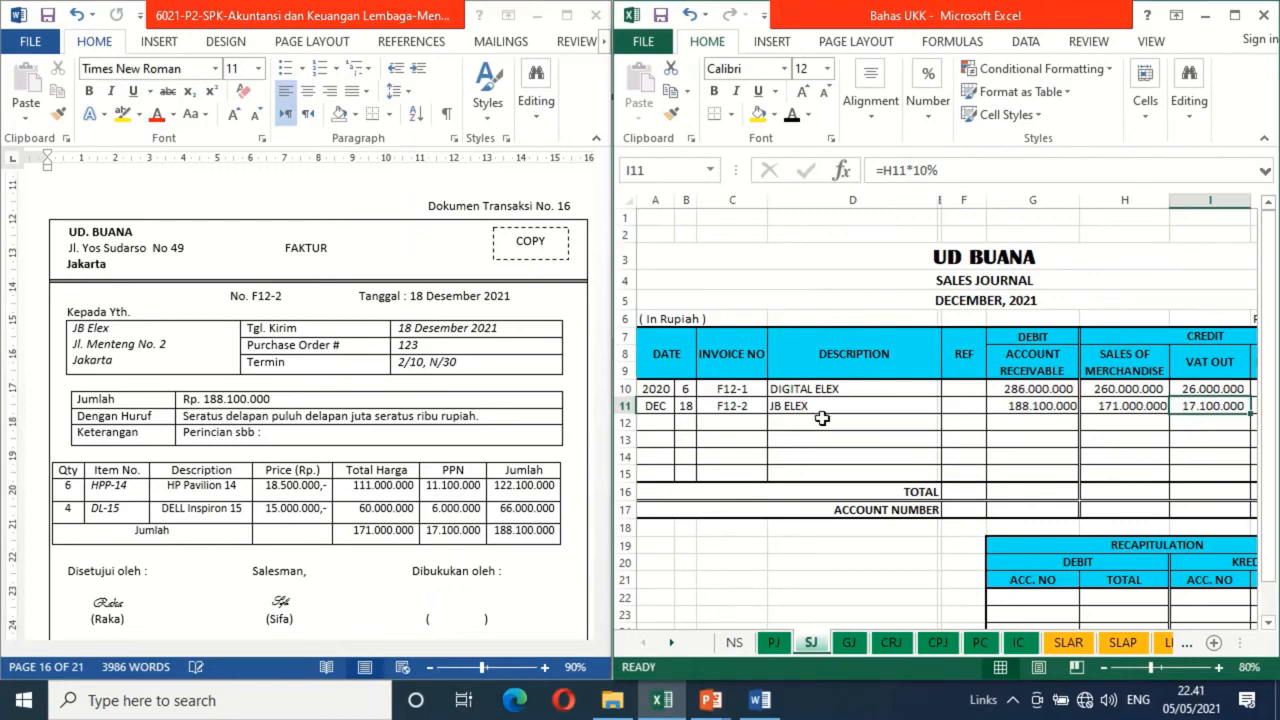
On the IC sheet's HP Pavilion 14 card, apply black font to date 18 in row 16
{"action": "left_click", "coordinate": [1018, 643]}
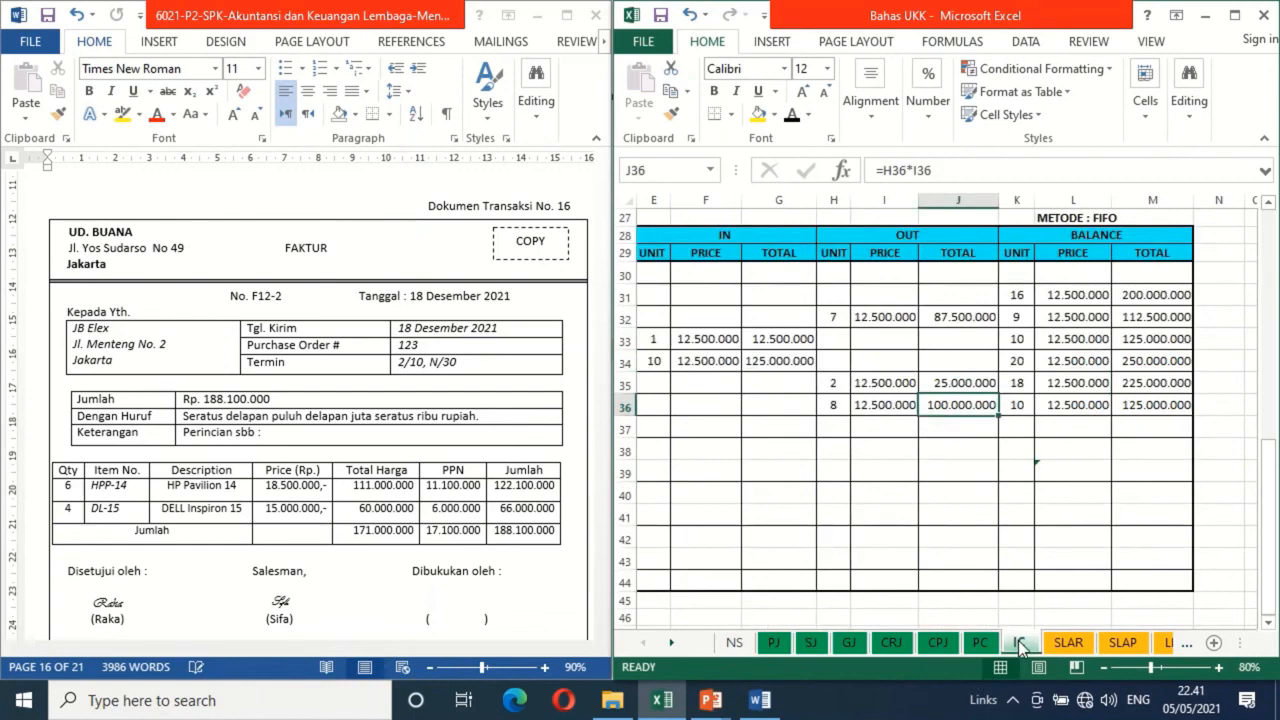
{"action": "left_click", "coordinate": [773, 309]}
{"action": "key", "text": "Up"}
{"action": "key", "text": "Up"}
{"action": "key", "text": "Up"}
{"action": "key", "text": "Up"}
{"action": "key", "text": "Up"}
{"action": "key", "text": "Up"}
{"action": "key", "text": "Up"}
{"action": "key", "text": "Up"}
{"action": "key", "text": "Up"}
{"action": "key", "text": "Up"}
{"action": "key", "text": "Up"}
{"action": "key", "text": "Up"}
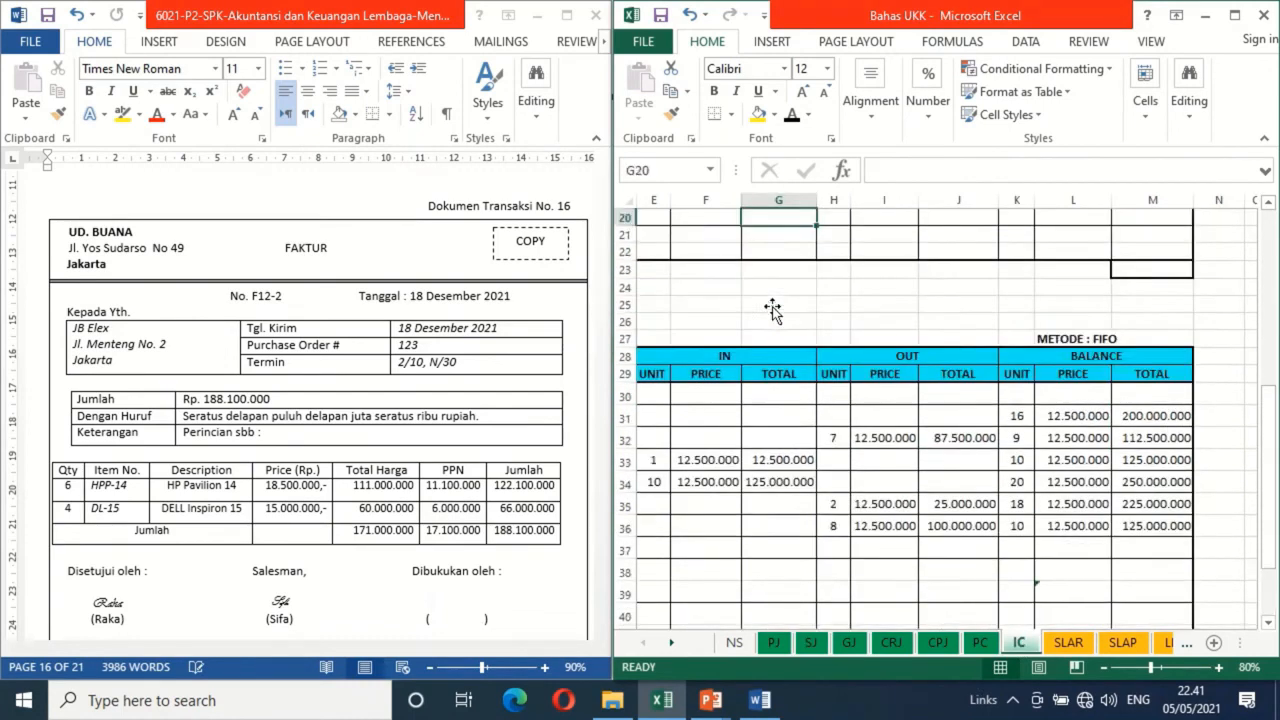
{"action": "key", "text": "Up"}
{"action": "key", "text": "Up"}
{"action": "key", "text": "Up"}
{"action": "key", "text": "Up"}
{"action": "key", "text": "Up"}
{"action": "key", "text": "Up"}
{"action": "key", "text": "Up"}
{"action": "key", "text": "Up"}
{"action": "key", "text": "Up"}
{"action": "key", "text": "Up"}
{"action": "key", "text": "Up"}
{"action": "key", "text": "Up"}
{"action": "key", "text": "Up"}
{"action": "key", "text": "Up"}
{"action": "key", "text": "Up"}
{"action": "key", "text": "Up"}
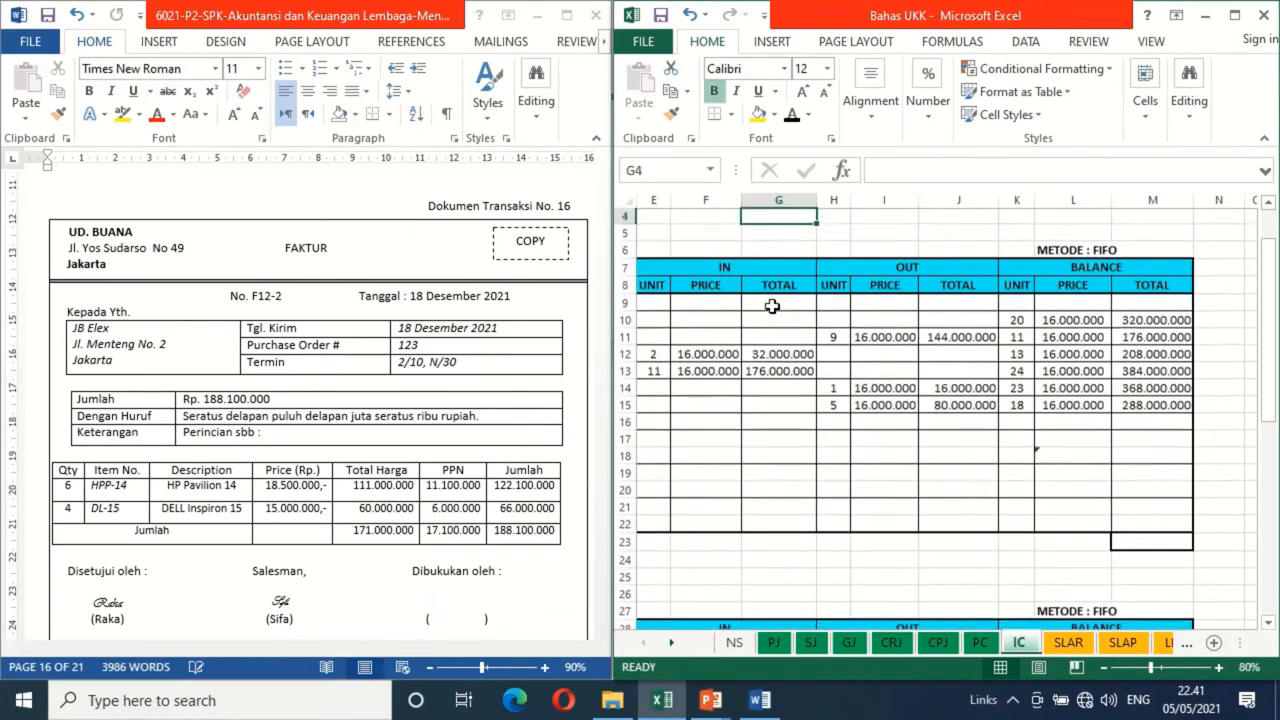
{"action": "key", "text": "ctrl+Home"}
{"action": "key", "text": "Right"}
{"action": "key", "text": "Down"}
{"action": "key", "text": "Left"}
{"action": "key", "text": "Left"}
{"action": "key", "text": "Left"}
{"action": "key", "text": "Left"}
{"action": "key", "text": "Left"}
{"action": "key", "text": "Left"}
{"action": "key", "text": "Left"}
{"action": "key", "text": "Left"}
{"action": "key", "text": "Left"}
{"action": "key", "text": "Left"}
{"action": "key", "text": "Left"}
{"action": "key", "text": "Left"}
{"action": "key", "text": "Left"}
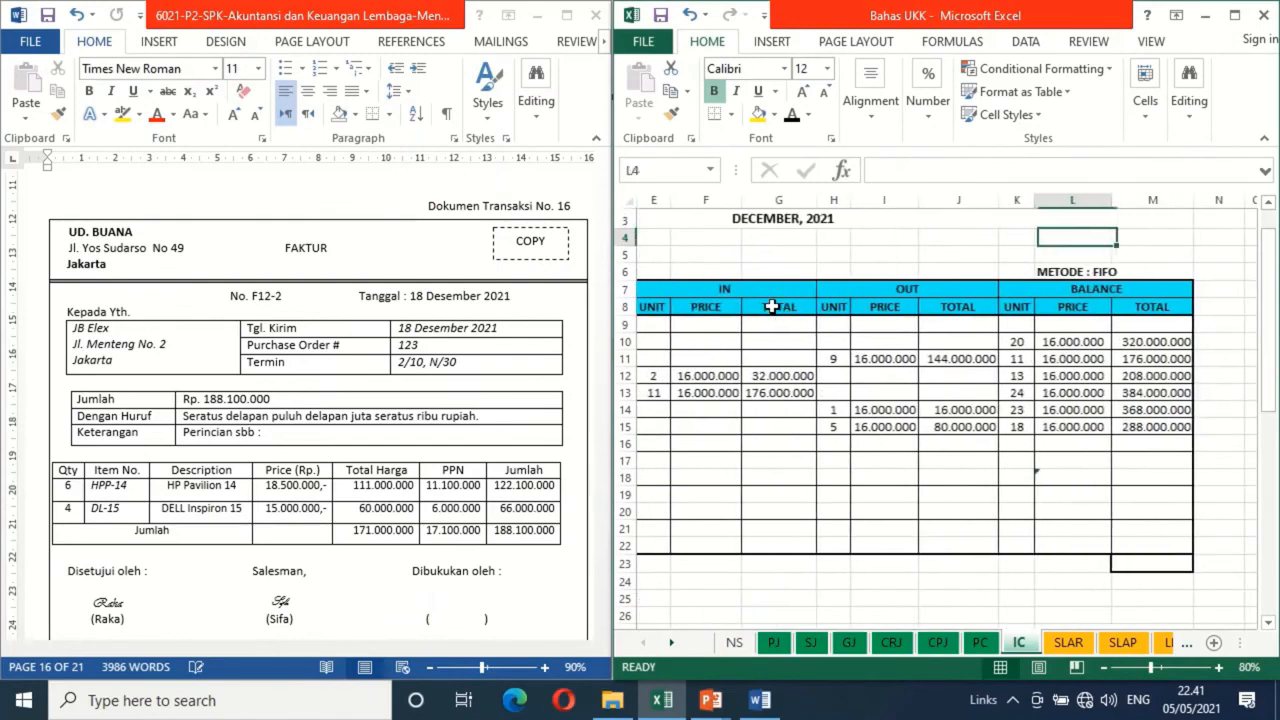
{"action": "key", "text": "Down"}
{"action": "key", "text": "Down"}
{"action": "key", "text": "Down"}
{"action": "key", "text": "Down"}
{"action": "key", "text": "Down"}
{"action": "key", "text": "Down"}
{"action": "key", "text": "Down"}
{"action": "key", "text": "Down"}
{"action": "key", "text": "Down"}
{"action": "key", "text": "Down"}
{"action": "key", "text": "Down"}
{"action": "key", "text": "Down"}
{"action": "key", "text": "Down"}
{"action": "key", "text": "Up"}
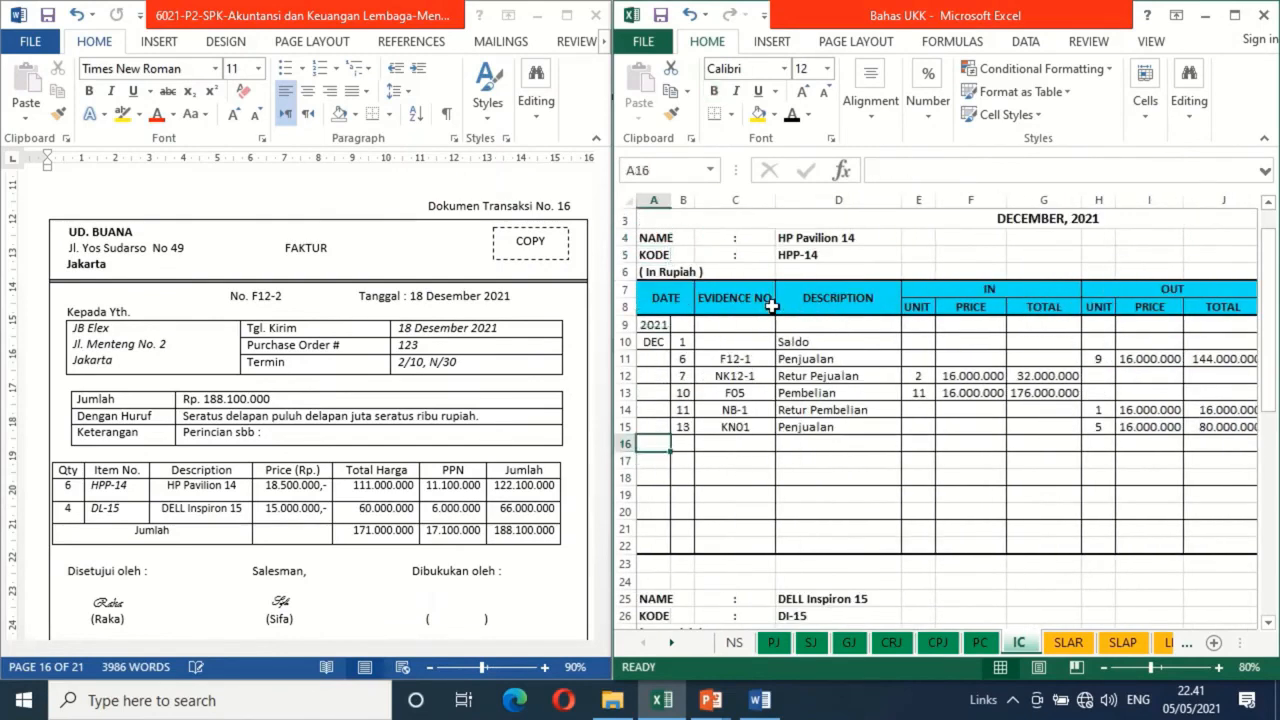
{"action": "key", "text": "Right"}
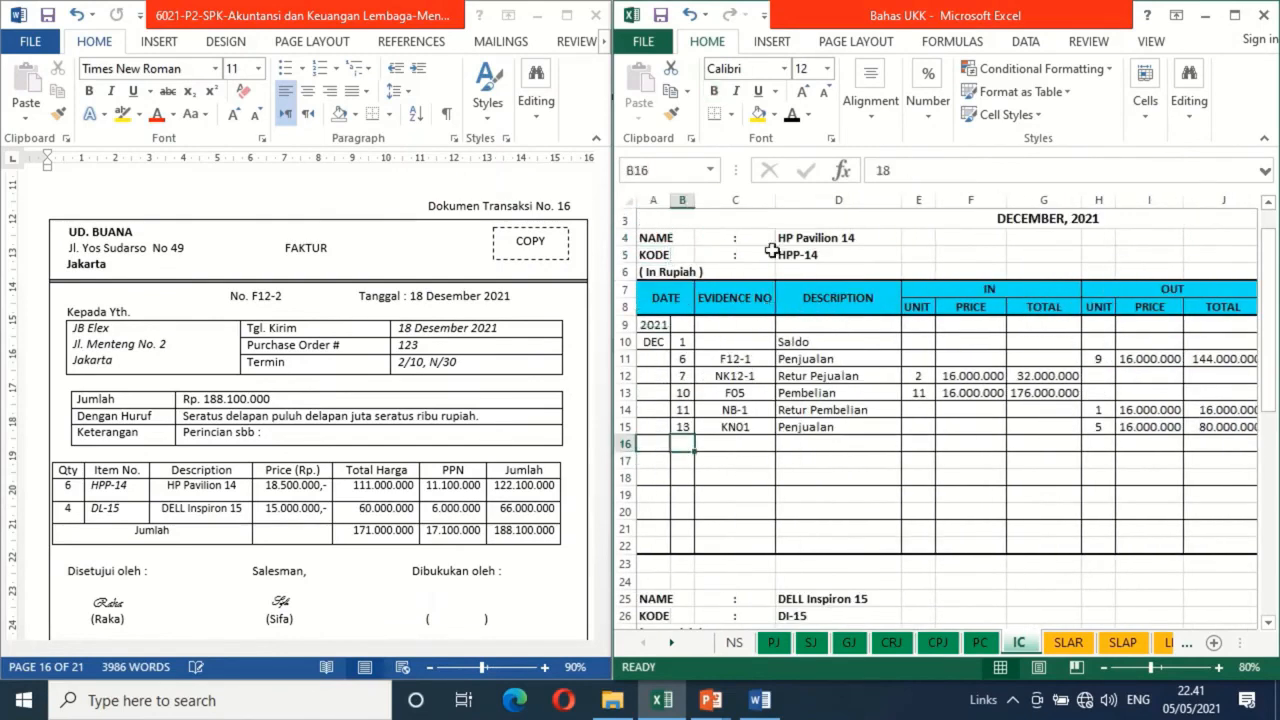
{"action": "left_click", "coordinate": [791, 114]}
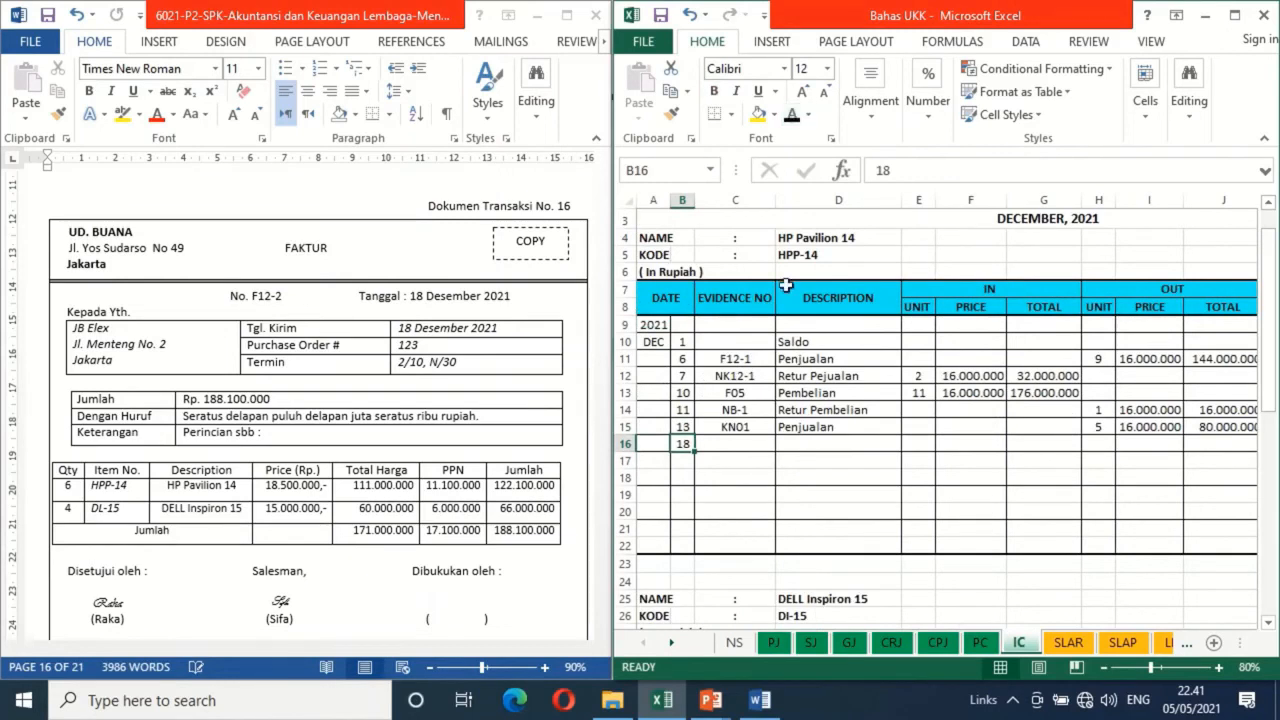
Enter evidence number F12-2 in row 16 of the HP Pavilion 14 card and make the description Penjualan black
{"action": "left_click", "coordinate": [748, 442]}
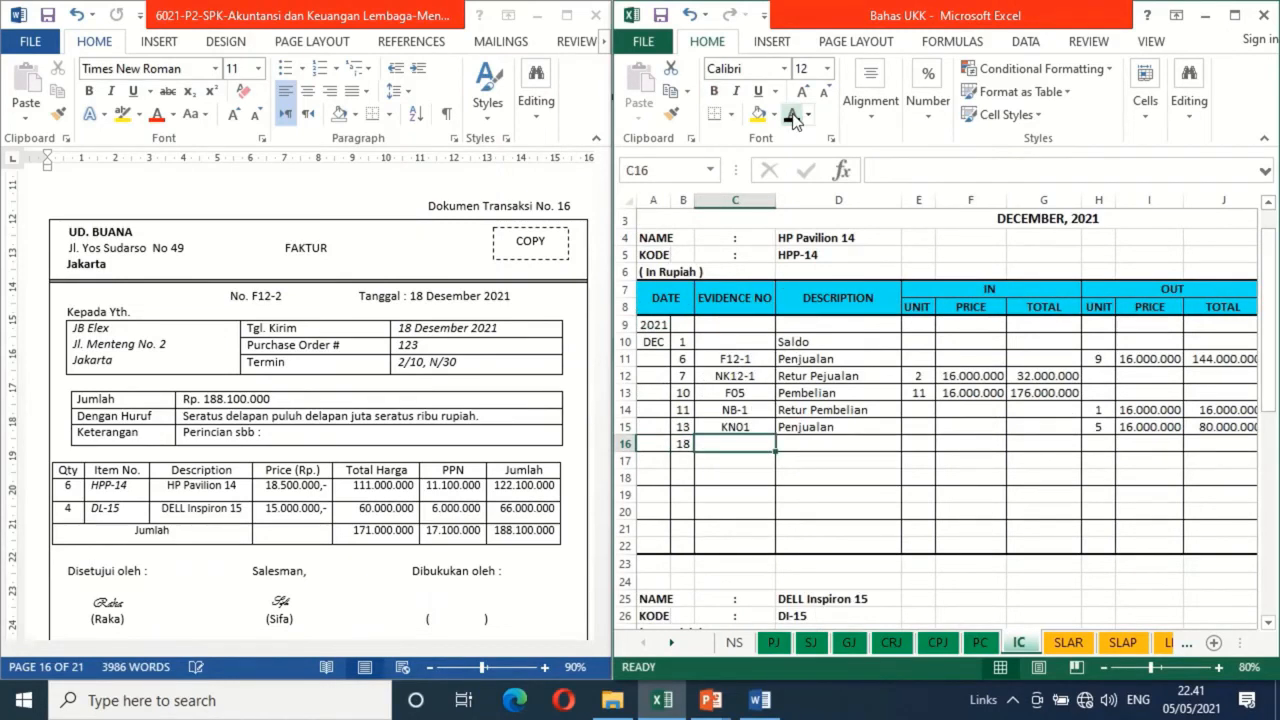
{"action": "type", "text": "F12-2"}
{"action": "key", "text": "Tab"}
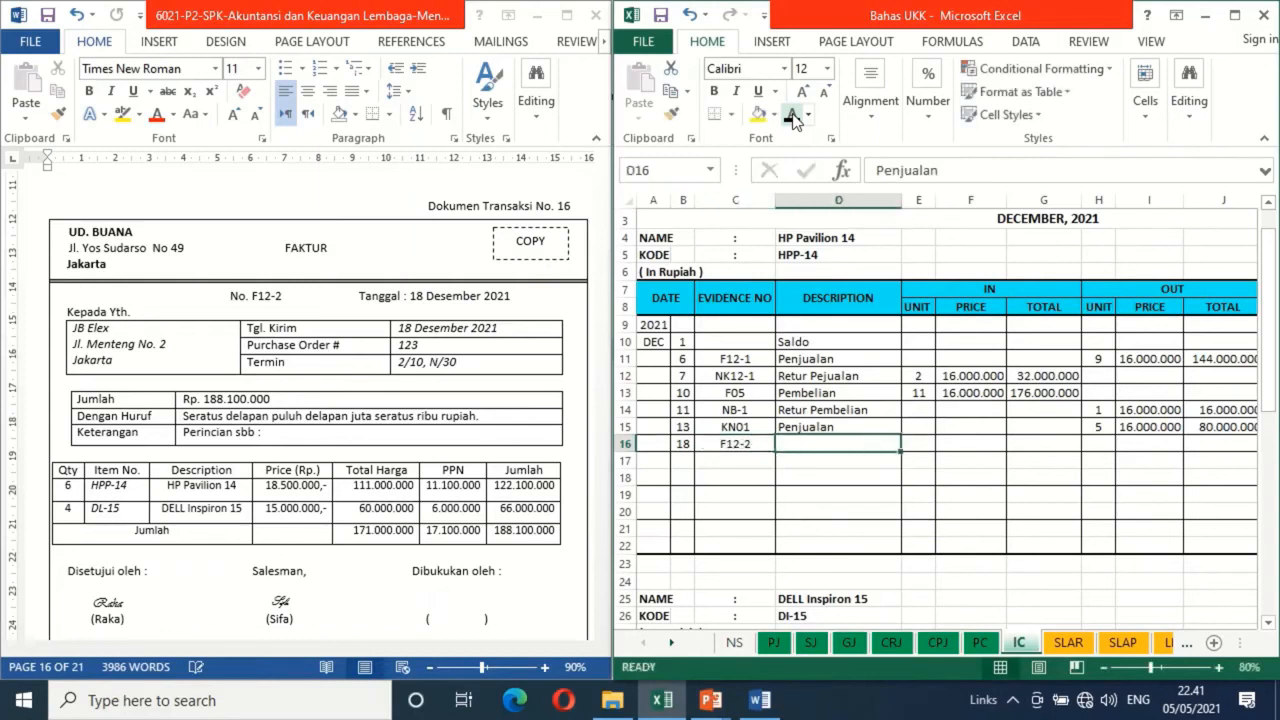
{"action": "left_click", "coordinate": [791, 114]}
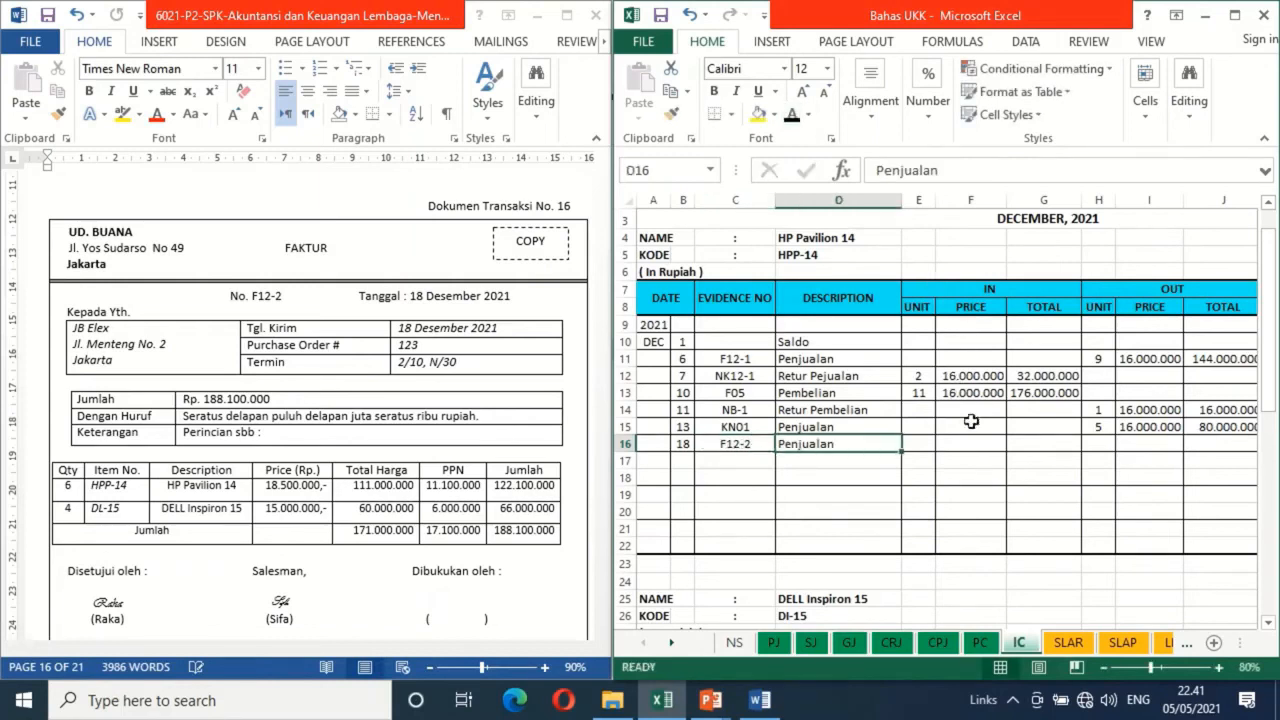
Apply black font to the HP Pavilion 14 card's row 16 OUT unit 6, price 16.000.000 and total 96.000.000
{"action": "left_click", "coordinate": [1098, 444]}
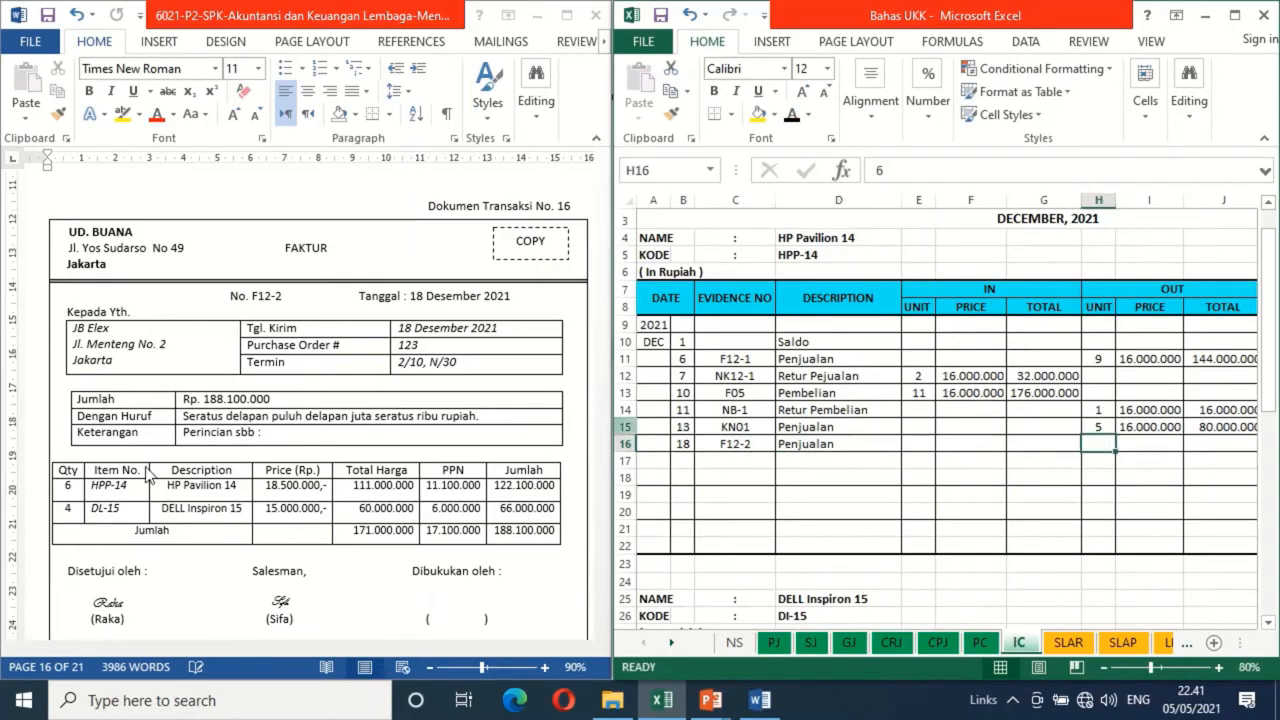
{"action": "left_click", "coordinate": [791, 114]}
{"action": "key", "text": "Right"}
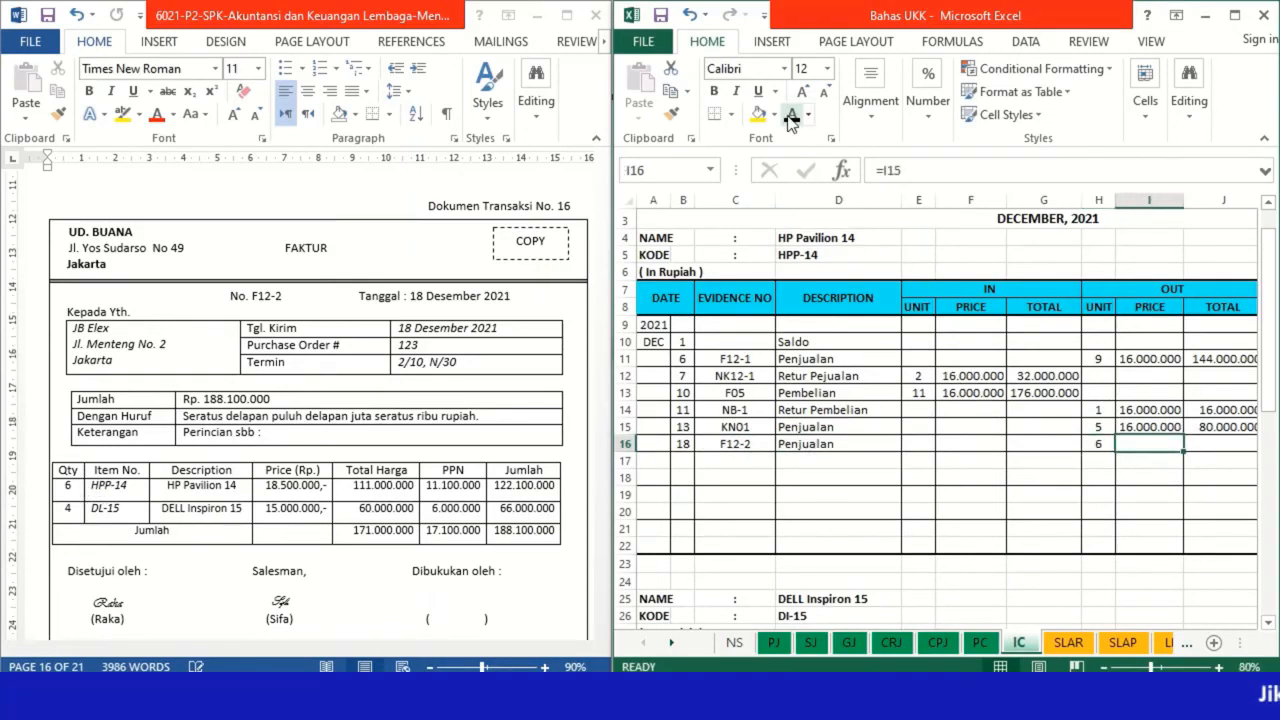
{"action": "left_click", "coordinate": [791, 114]}
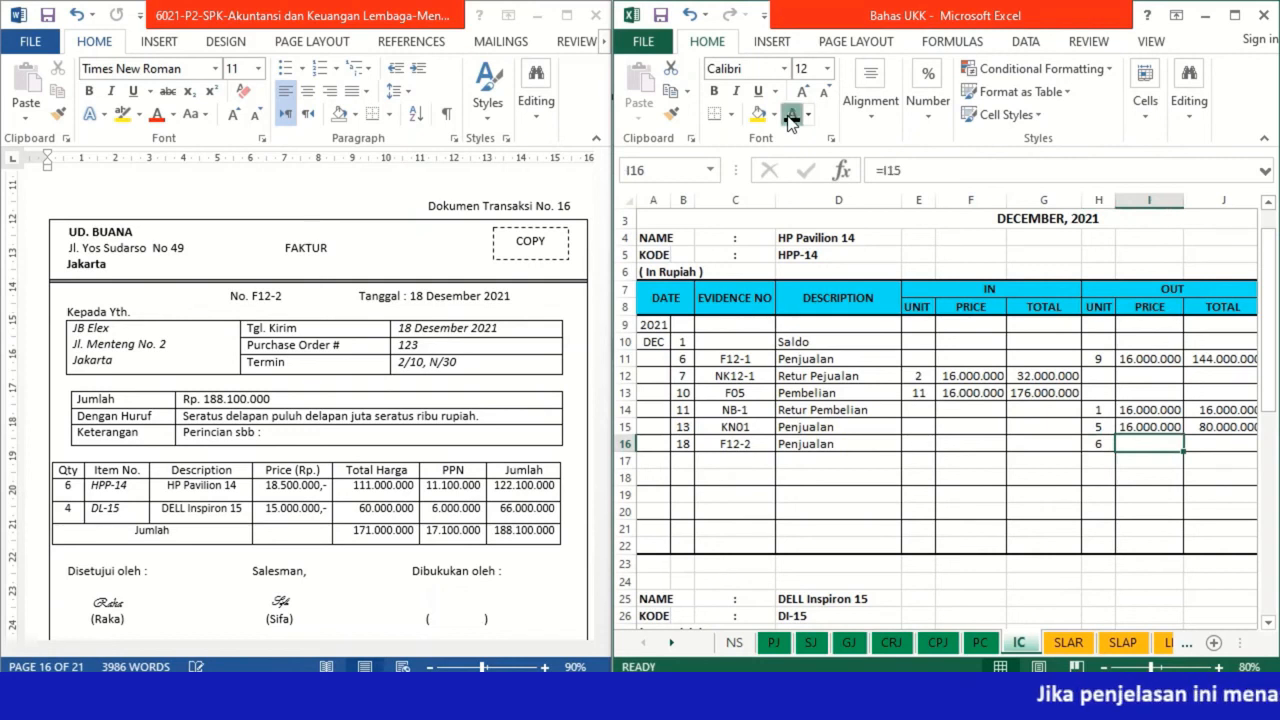
{"action": "key", "text": "Right"}
{"action": "key", "text": "Right"}
{"action": "key", "text": "Right"}
{"action": "key", "text": "Right"}
{"action": "key", "text": "Right"}
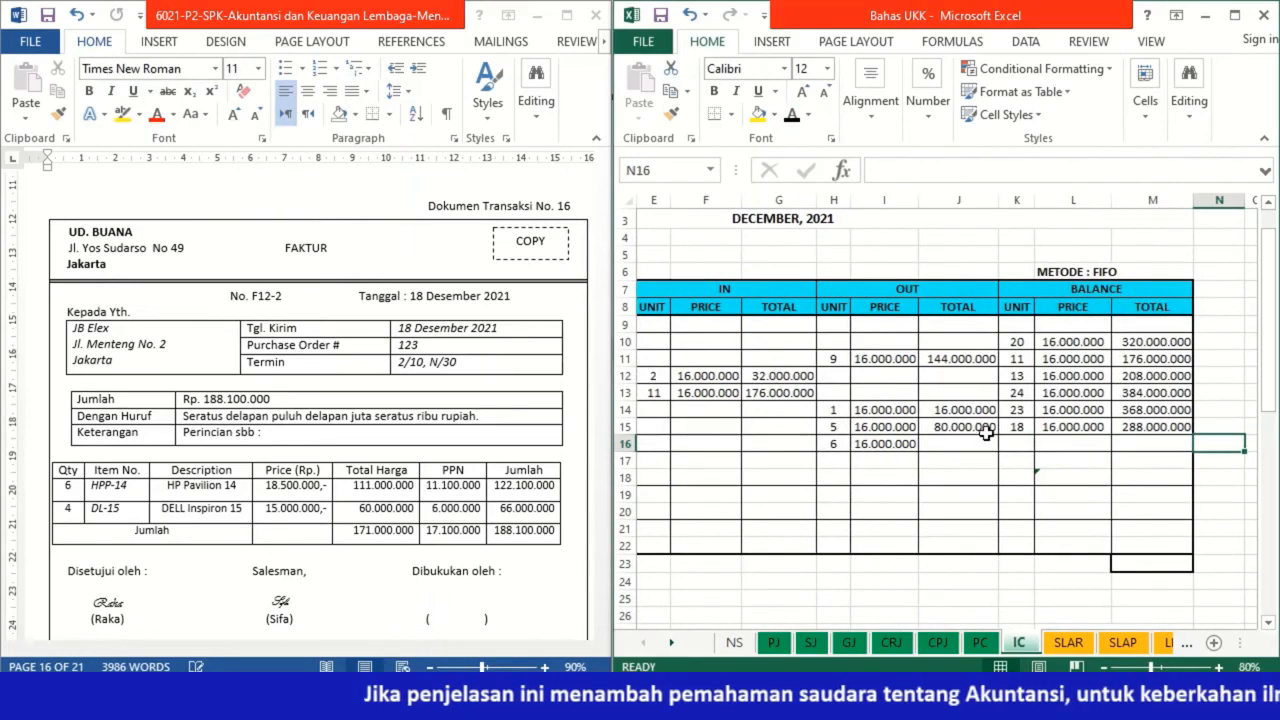
{"action": "left_click", "coordinate": [968, 443]}
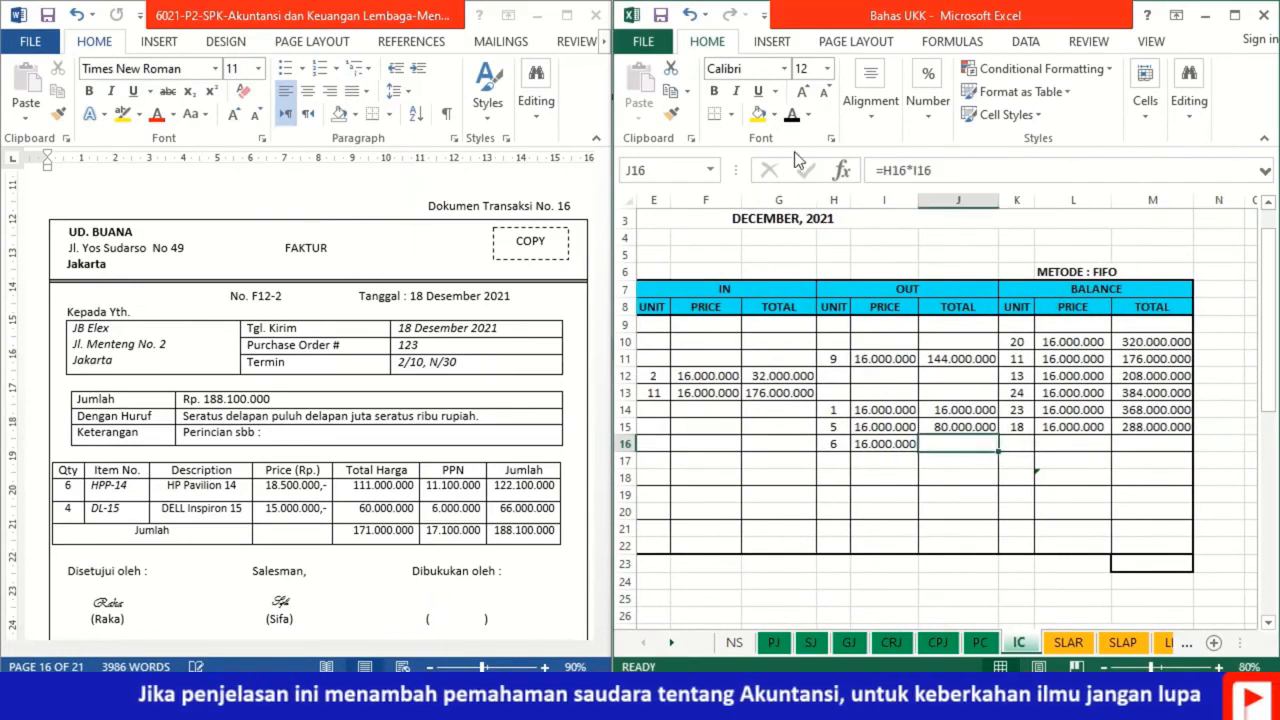
{"action": "left_click", "coordinate": [791, 114]}
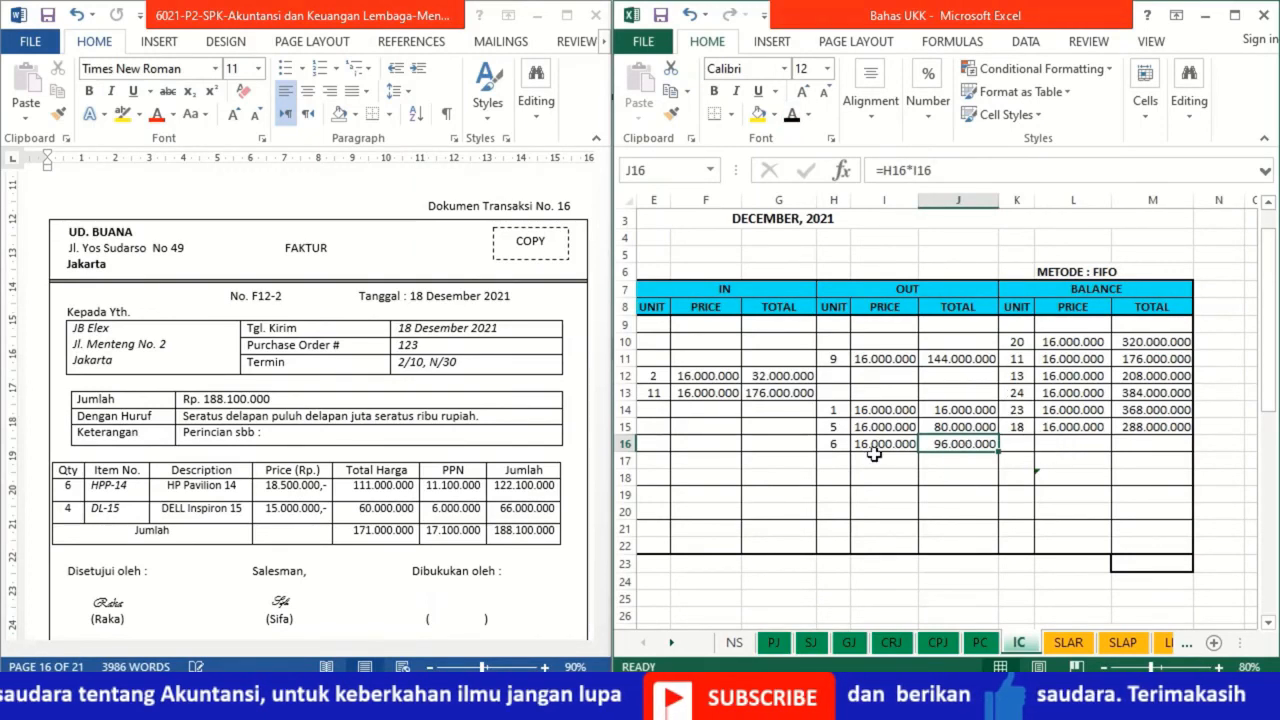
Apply black font to the HP Pavilion 14 card's row 16 balance unit 12, price 16.000.000 and total formula =K16*L16
{"action": "left_click", "coordinate": [1016, 441]}
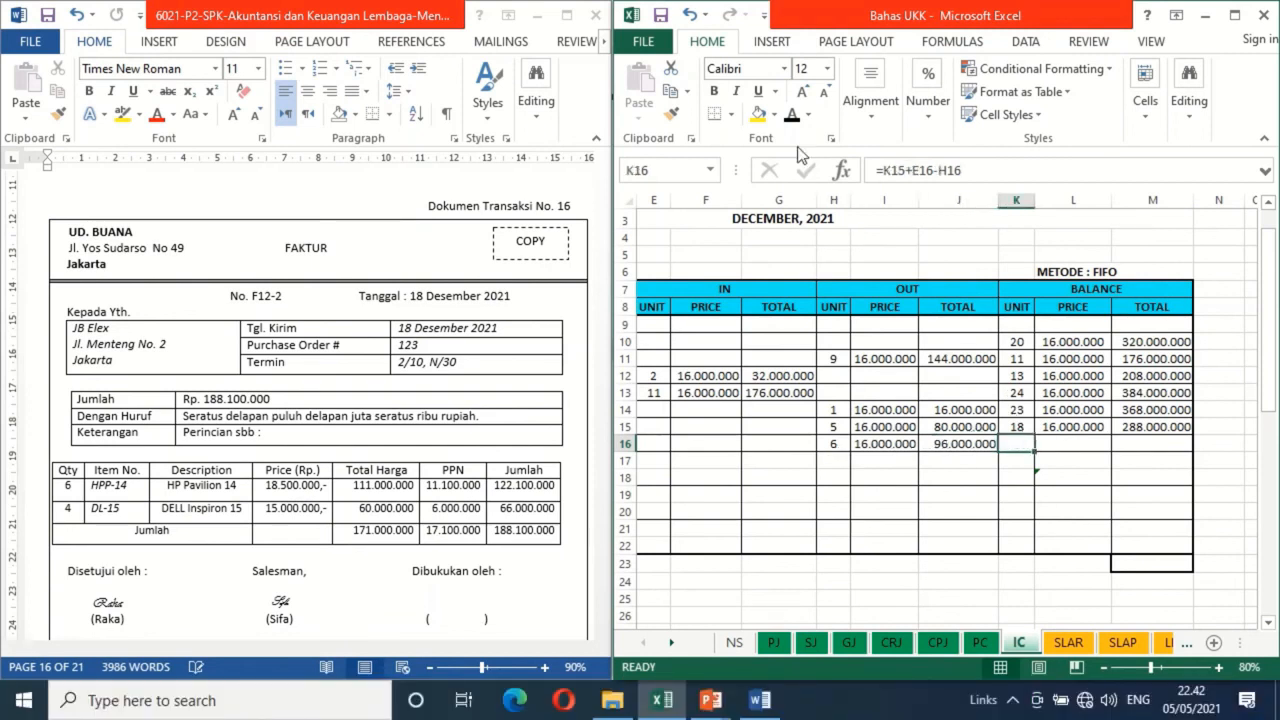
{"action": "key", "text": "Right"}
{"action": "type", "text": "=L15"}
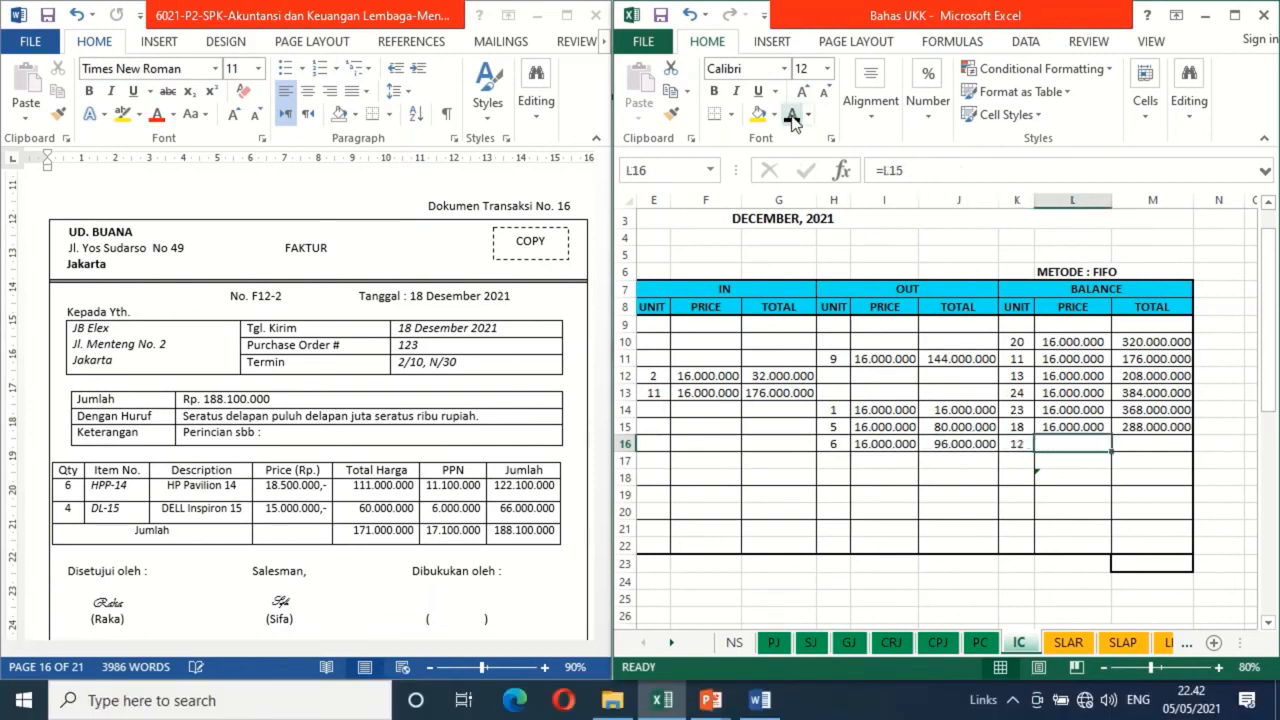
{"action": "key", "text": "ctrl+Return"}
{"action": "key", "text": "Right"}
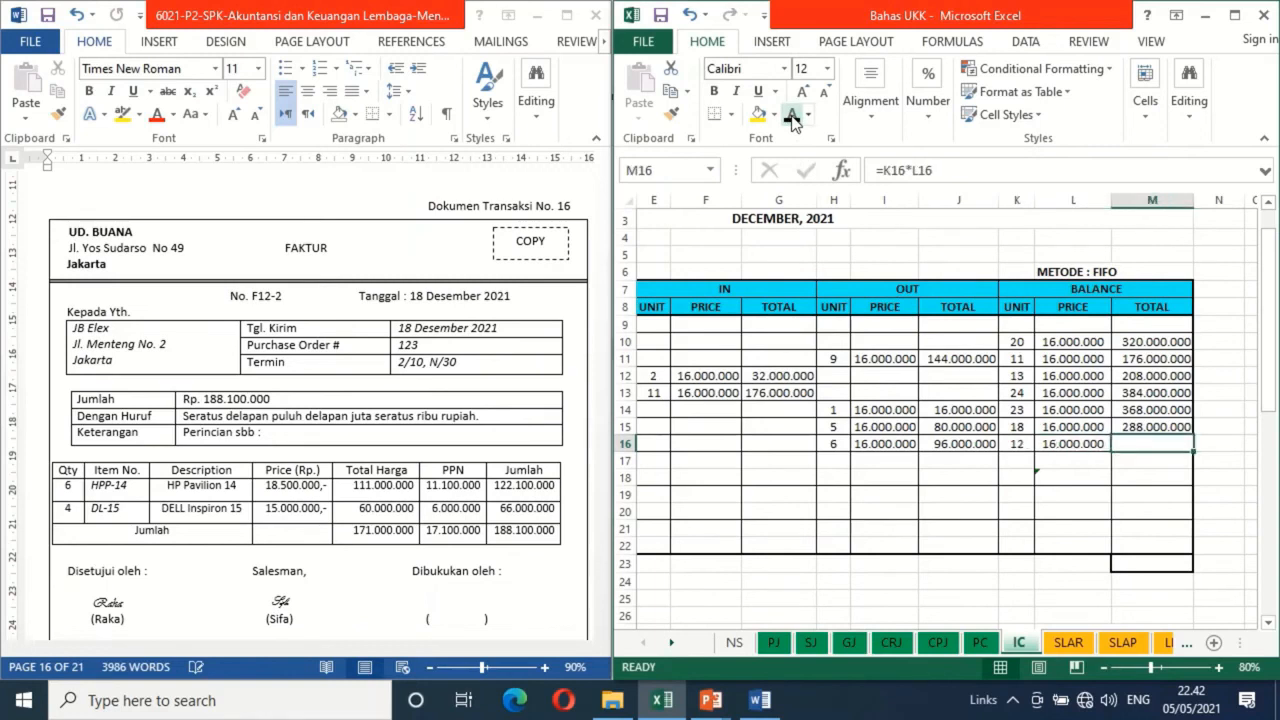
{"action": "left_click", "coordinate": [793, 118]}
On the DELL Inspiron 15 card of the IC sheet, apply black font to date 18 in row 37
{"action": "key", "text": "Left"}
{"action": "key", "text": "Left"}
{"action": "key", "text": "Left"}
{"action": "key", "text": "Left"}
{"action": "key", "text": "Left"}
{"action": "key", "text": "Left"}
{"action": "key", "text": "Left"}
{"action": "key", "text": "Left"}
{"action": "key", "text": "Left"}
{"action": "key", "text": "Left"}
{"action": "key", "text": "Left"}
{"action": "key", "text": "Left"}
{"action": "key", "text": "Down"}
{"action": "key", "text": "Down"}
{"action": "key", "text": "Down"}
{"action": "key", "text": "Down"}
{"action": "key", "text": "Down"}
{"action": "key", "text": "Down"}
{"action": "key", "text": "Down"}
{"action": "key", "text": "Down"}
{"action": "key", "text": "Down"}
{"action": "key", "text": "Down"}
{"action": "key", "text": "Down"}
{"action": "key", "text": "Down"}
{"action": "key", "text": "Down"}
{"action": "key", "text": "Down"}
{"action": "key", "text": "Down"}
{"action": "key", "text": "Down"}
{"action": "key", "text": "Down"}
{"action": "key", "text": "Down"}
{"action": "key", "text": "Down"}
{"action": "key", "text": "Down"}
{"action": "key", "text": "Up"}
{"action": "key", "text": "Up"}
{"action": "key", "text": "Up"}
{"action": "key", "text": "Up"}
{"action": "key", "text": "Up"}
{"action": "key", "text": "Up"}
{"action": "key", "text": "Right"}
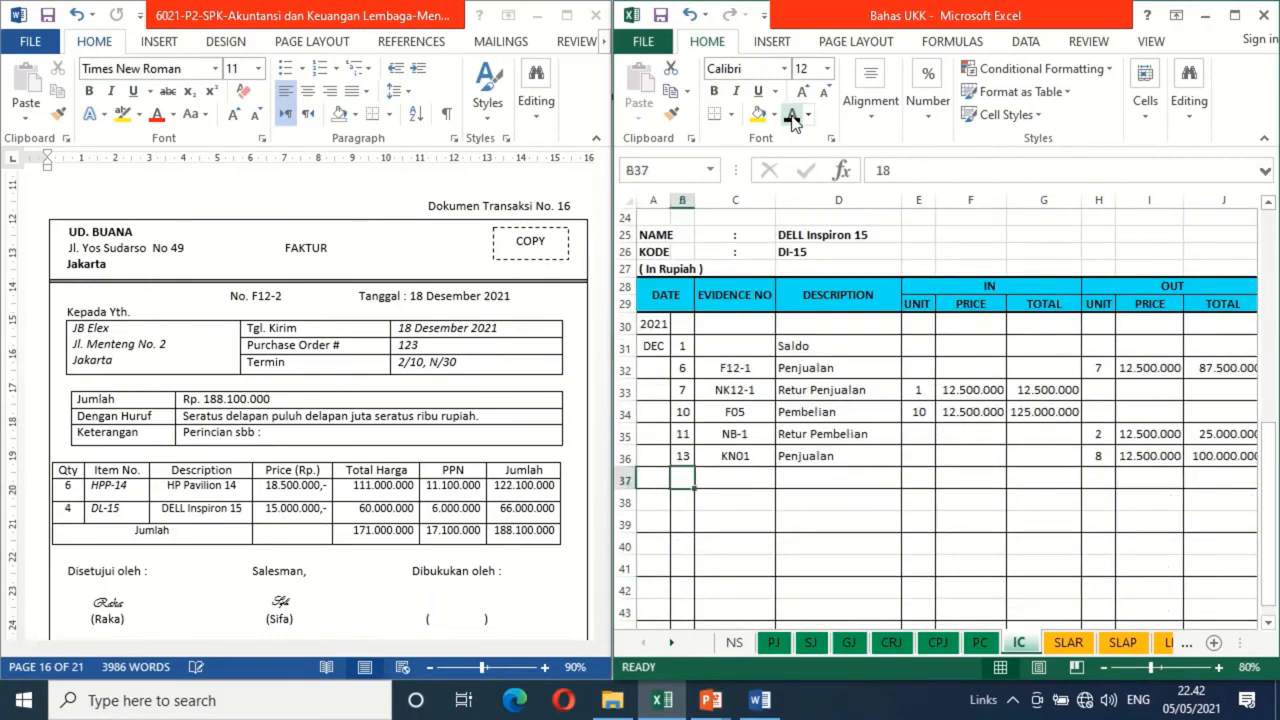
{"action": "left_click", "coordinate": [791, 114]}
Enter evidence number F12-2 in row 37 of the DELL Inspiron 15 card and make the description Penjualan black
{"action": "key", "text": "Right"}
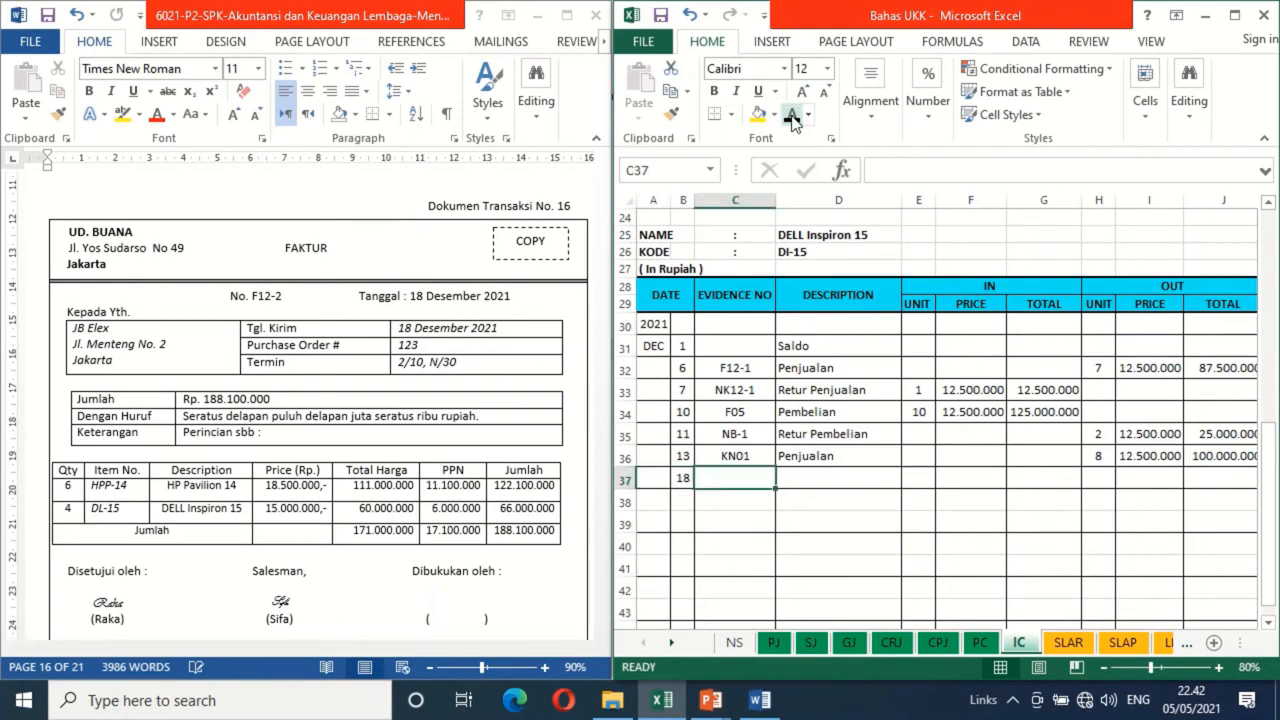
{"action": "type", "text": "F12-2"}
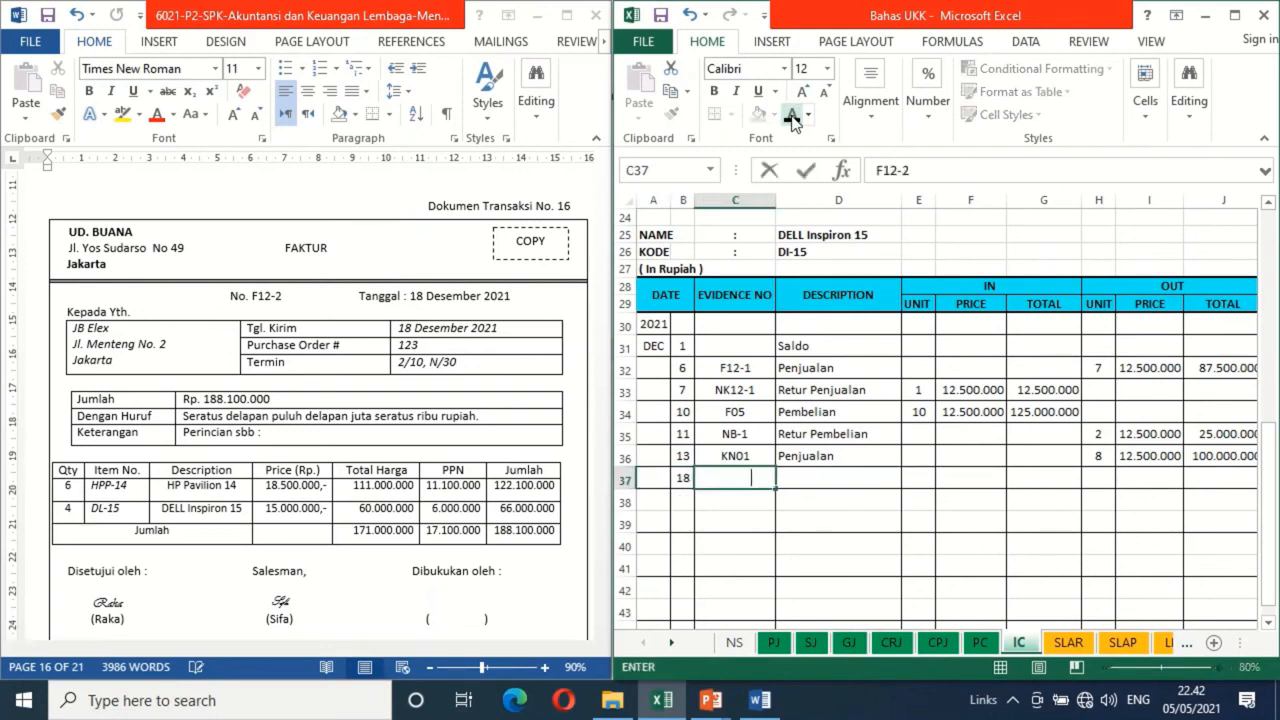
{"action": "key", "text": "Right"}
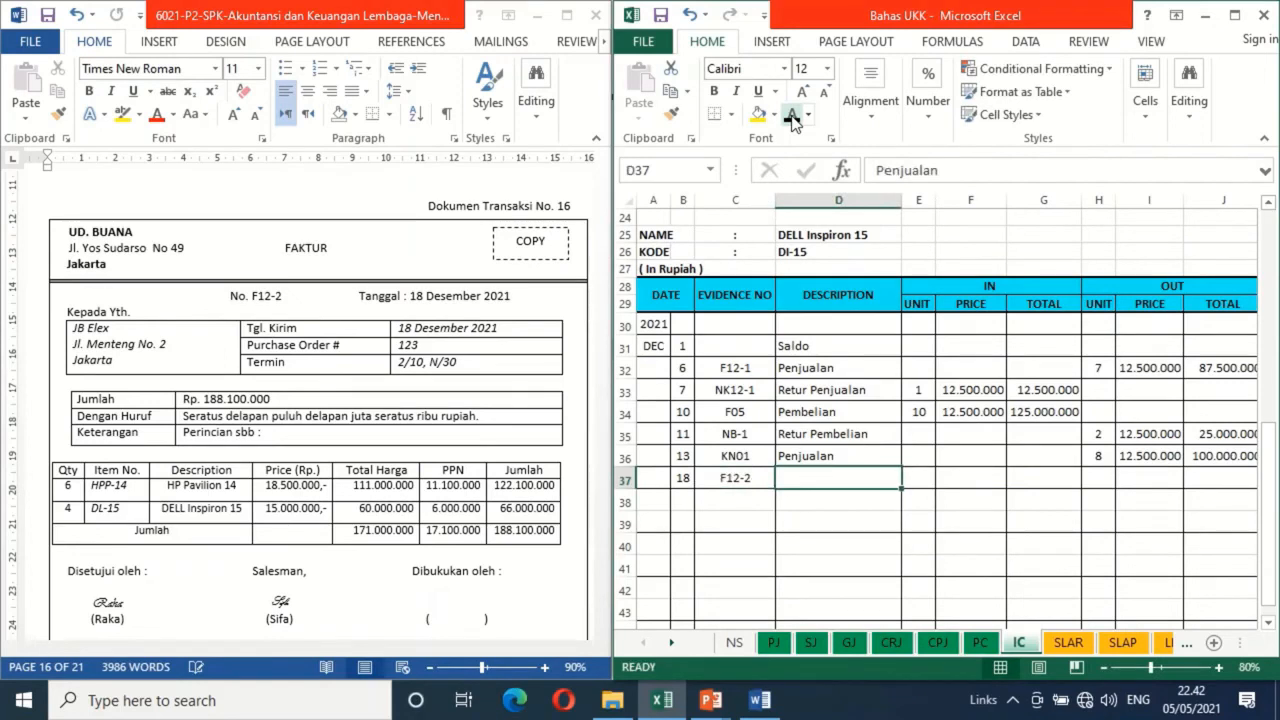
{"action": "left_click", "coordinate": [792, 116]}
Apply black font to the DELL Inspiron 15 card's row 37 OUT unit 4, price 12.500.000 and total 50.000.000
{"action": "key", "text": "Right"}
{"action": "key", "text": "Right"}
{"action": "key", "text": "Right"}
{"action": "key", "text": "Right"}
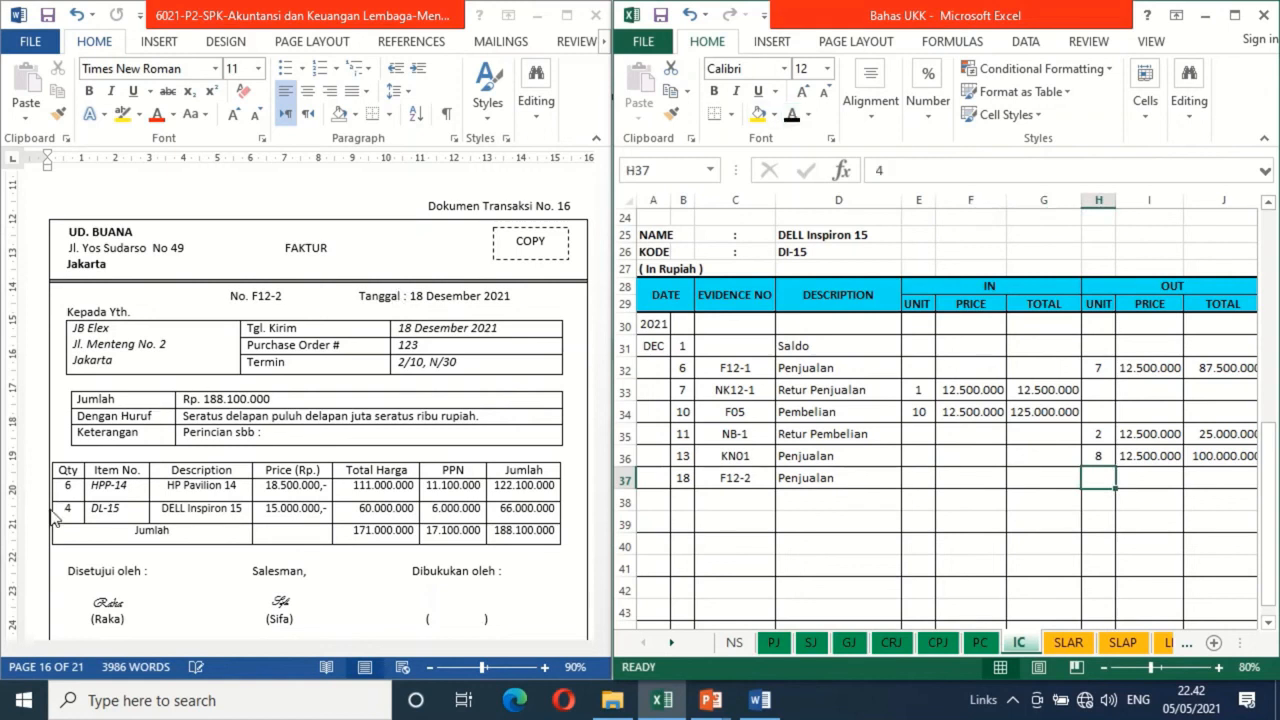
{"action": "left_click", "coordinate": [789, 124]}
{"action": "key", "text": "Right"}
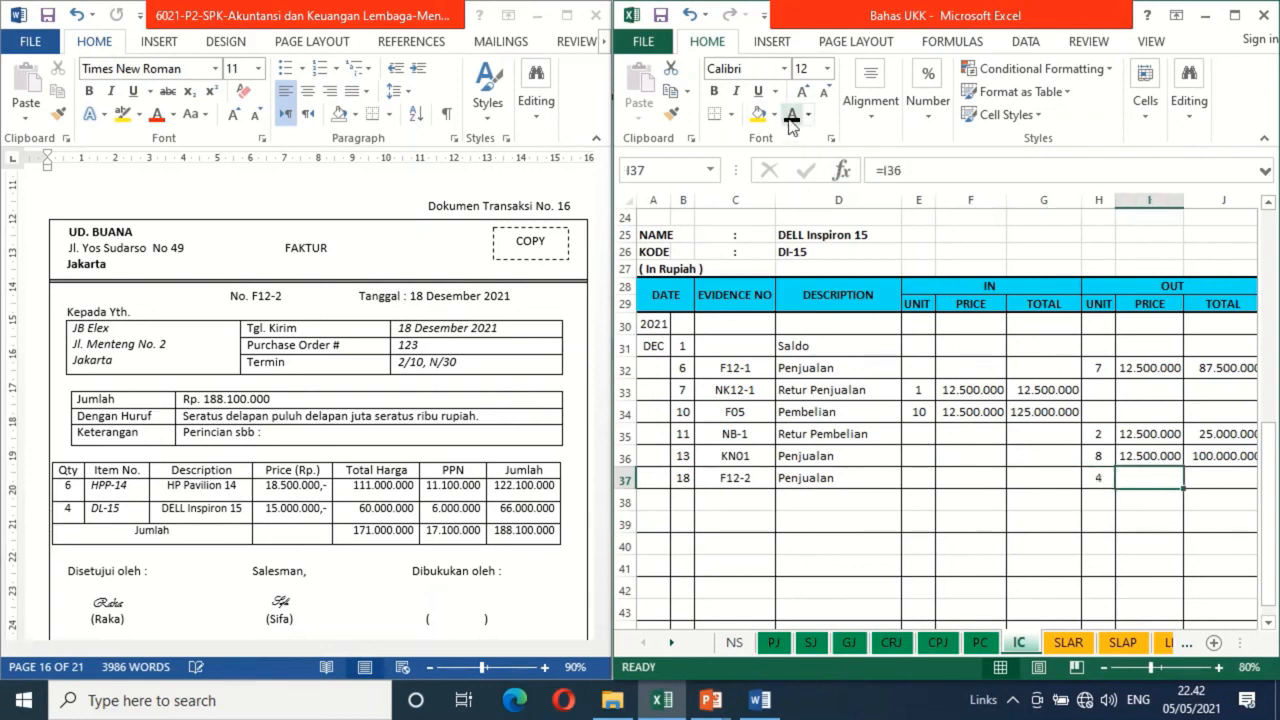
{"action": "left_click", "coordinate": [790, 118]}
{"action": "key", "text": "Right"}
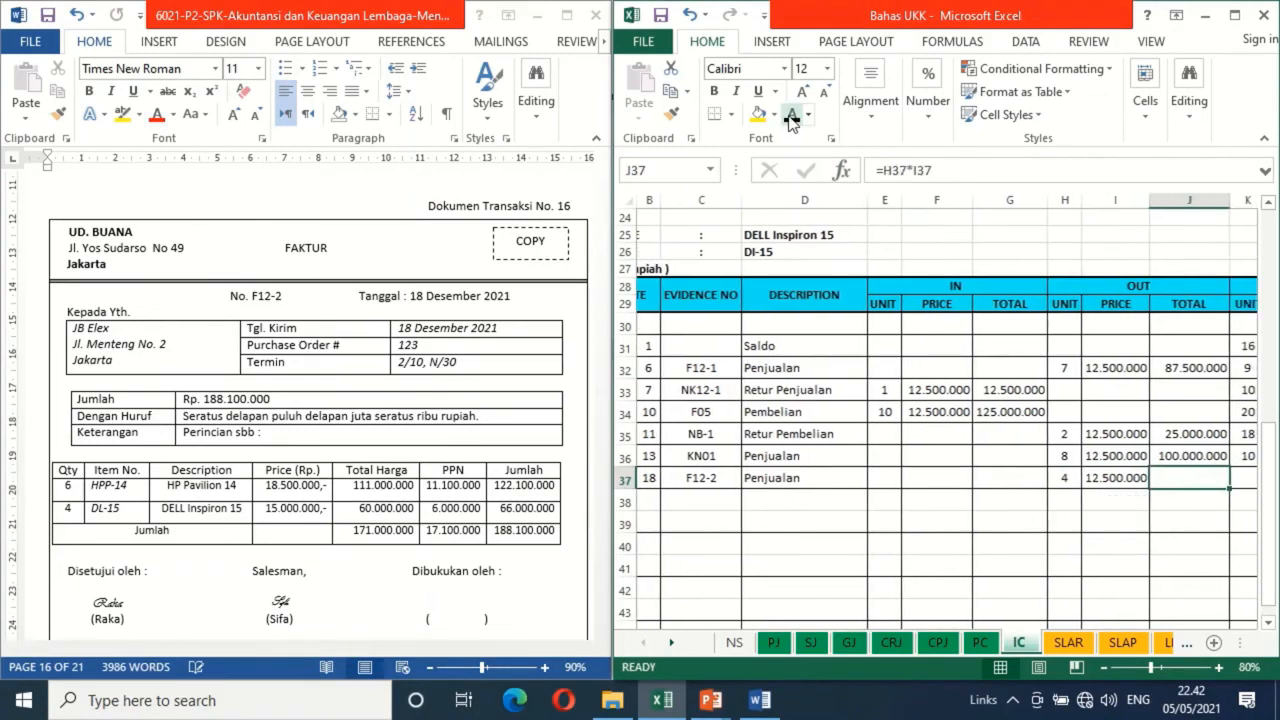
{"action": "left_click", "coordinate": [791, 120]}
Apply black font to the DELL Inspiron 15 card's row 37 balance unit 6, price 12.500.000 and total formula =K37*L37
{"action": "key", "text": "Right"}
{"action": "key", "text": "Right"}
{"action": "key", "text": "Right"}
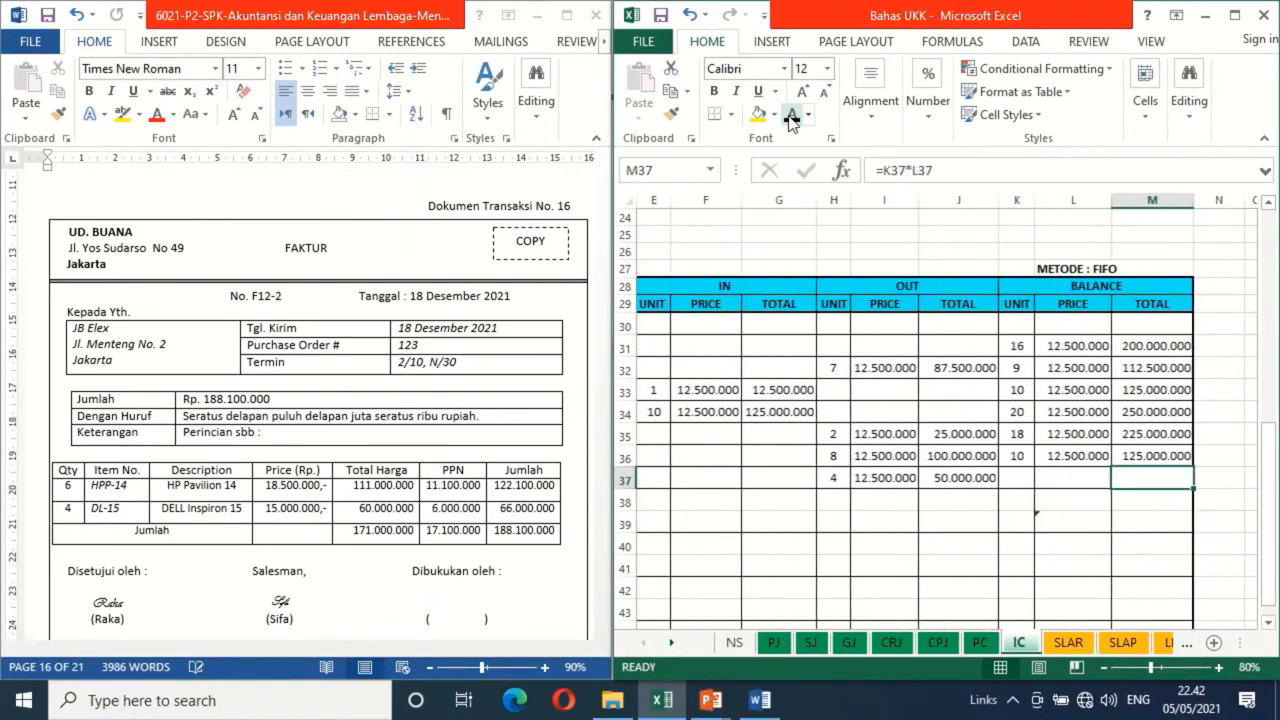
{"action": "left_click", "coordinate": [1016, 477]}
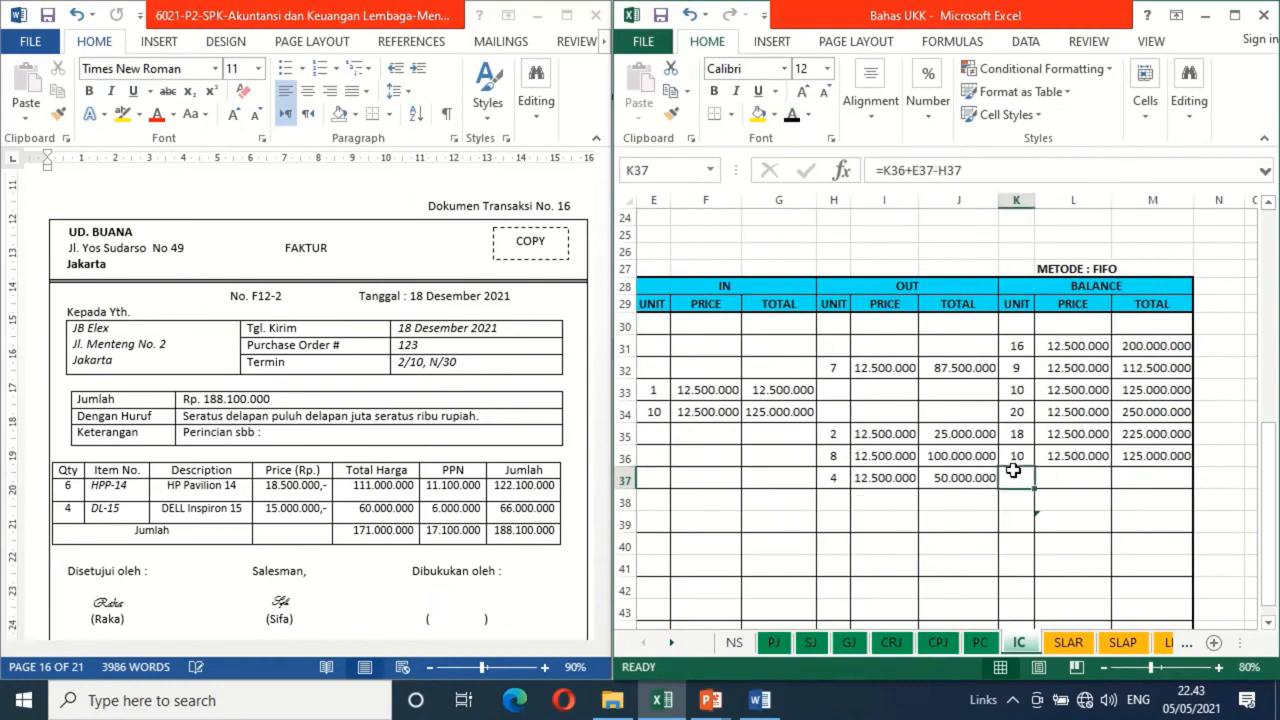
{"action": "left_click", "coordinate": [790, 117]}
{"action": "key", "text": "Right"}
{"action": "left_click", "coordinate": [790, 117]}
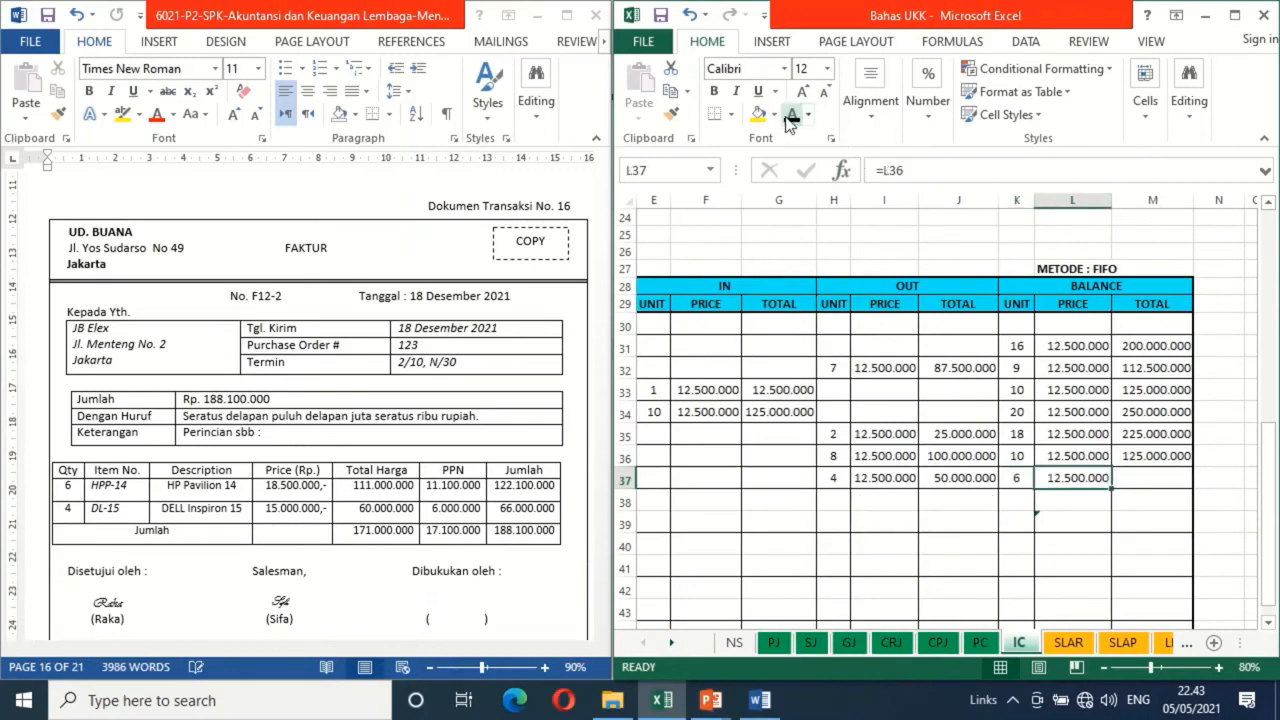
{"action": "key", "text": "Right"}
{"action": "left_click", "coordinate": [790, 117]}
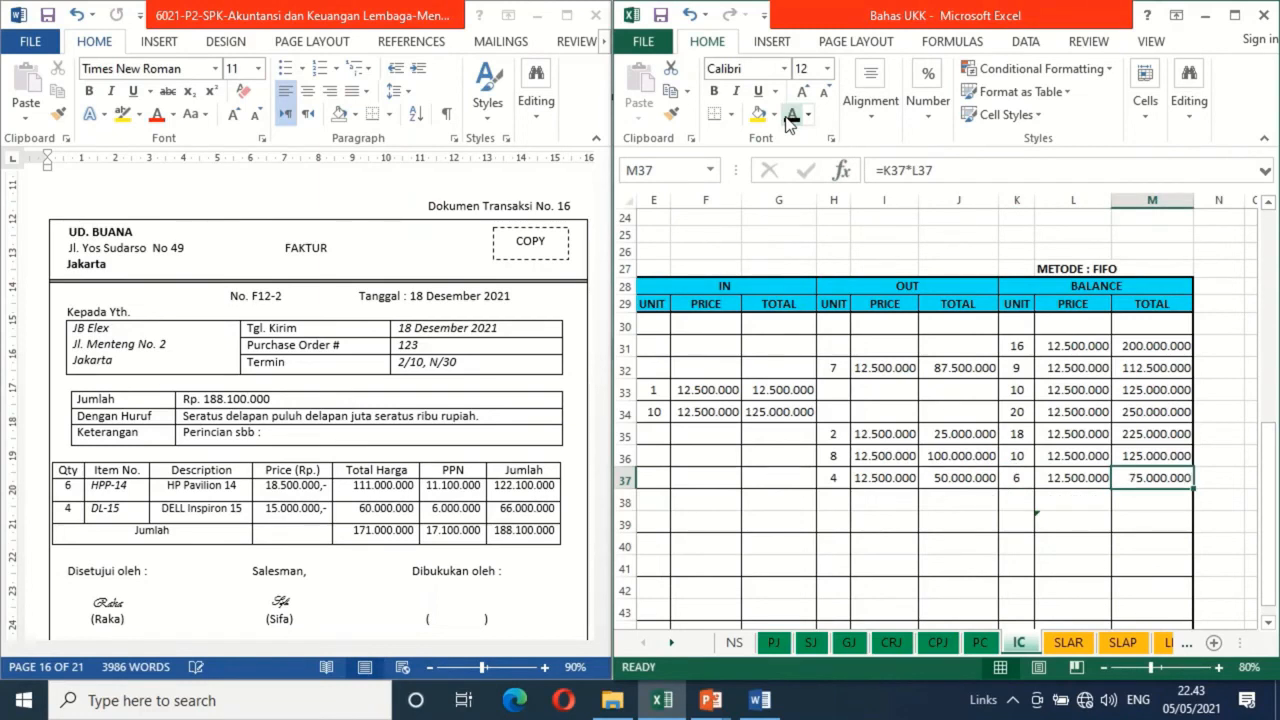
Review the OUT totals for sale F12-2 on the DELL Inspiron 15 and HP Pavilion 14 cards
{"action": "key", "text": "Left"}
{"action": "key", "text": "Left"}
{"action": "key", "text": "Left"}
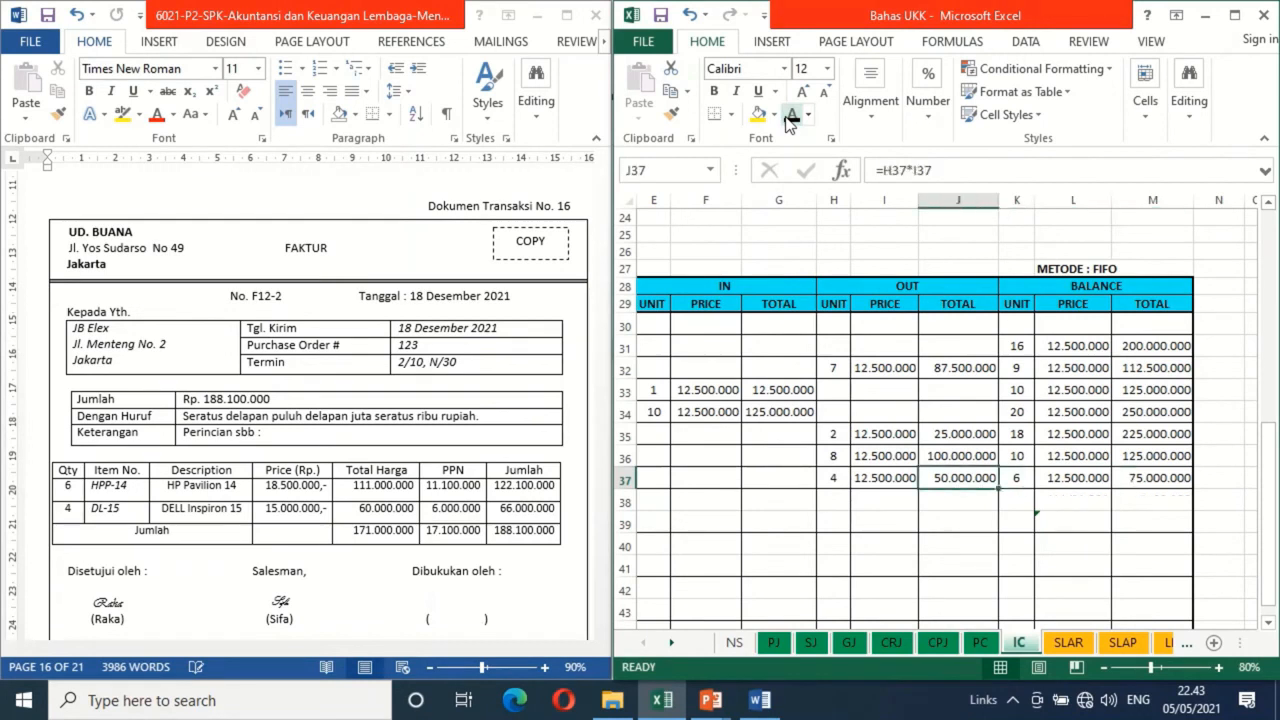
{"action": "key", "text": "Right"}
{"action": "key", "text": "Left"}
{"action": "key", "text": "Up"}
{"action": "key", "text": "Up"}
{"action": "key", "text": "Up"}
{"action": "key", "text": "Up"}
{"action": "key", "text": "Up"}
{"action": "key", "text": "Up"}
{"action": "key", "text": "Up"}
{"action": "key", "text": "Up"}
{"action": "key", "text": "Up"}
{"action": "key", "text": "Up"}
{"action": "key", "text": "Up"}
{"action": "key", "text": "Up"}
{"action": "key", "text": "Up"}
{"action": "key", "text": "Up"}
{"action": "key", "text": "Up"}
{"action": "key", "text": "Up"}
{"action": "key", "text": "Up"}
{"action": "key", "text": "Up"}
{"action": "key", "text": "Up"}
{"action": "key", "text": "Up"}
{"action": "key", "text": "Down"}
{"action": "key", "text": "Down"}
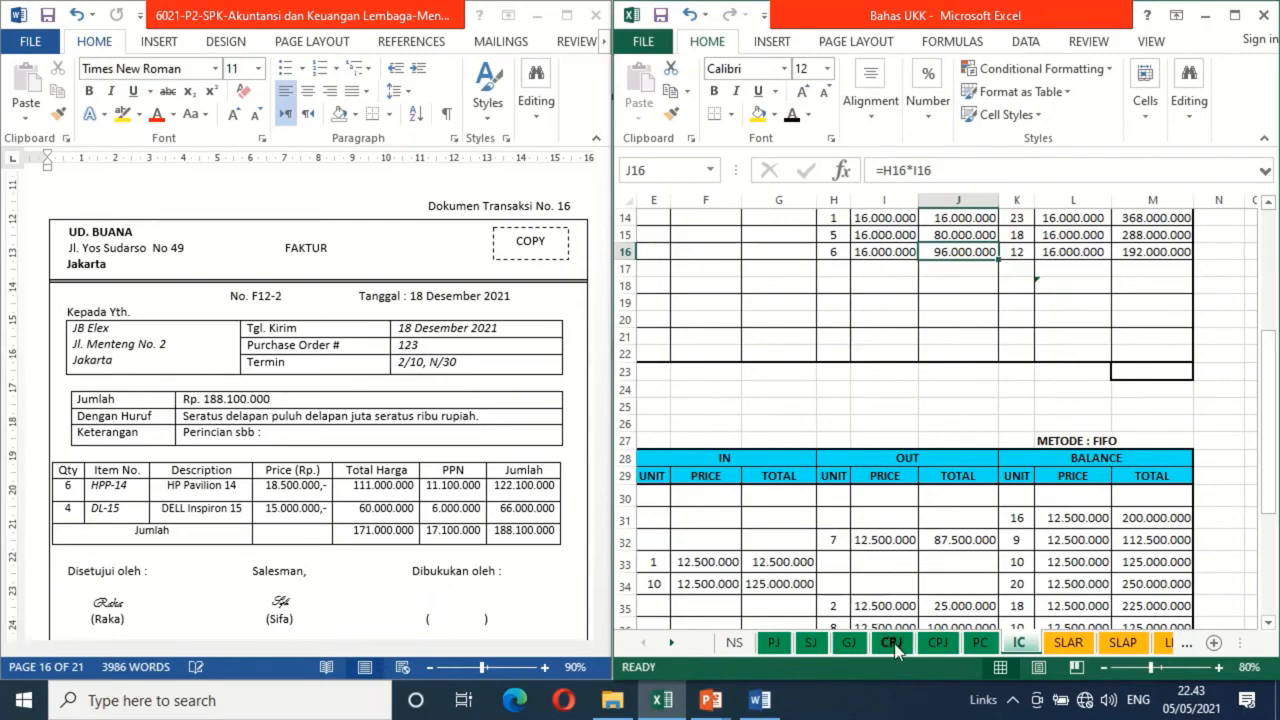
On the GJ sheet, apply black font to date 18 and evidence number F12-2 in row 28
{"action": "left_click", "coordinate": [848, 643]}
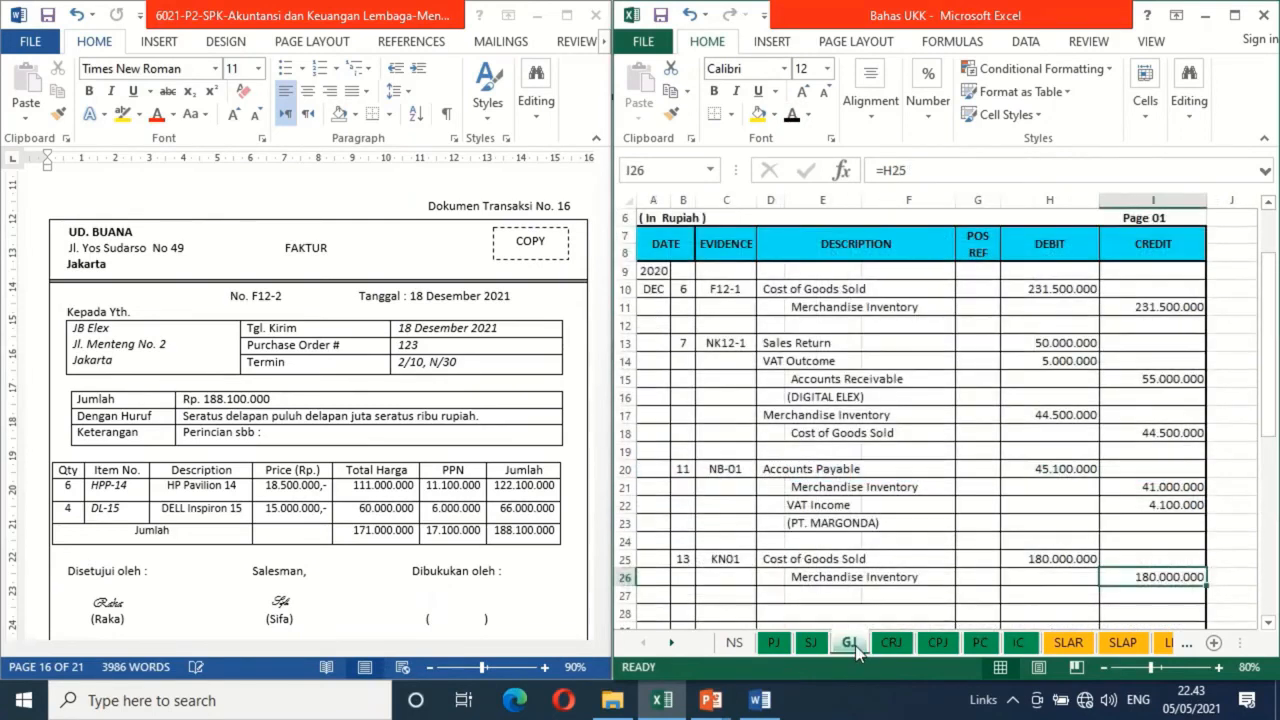
{"action": "left_click", "coordinate": [679, 617]}
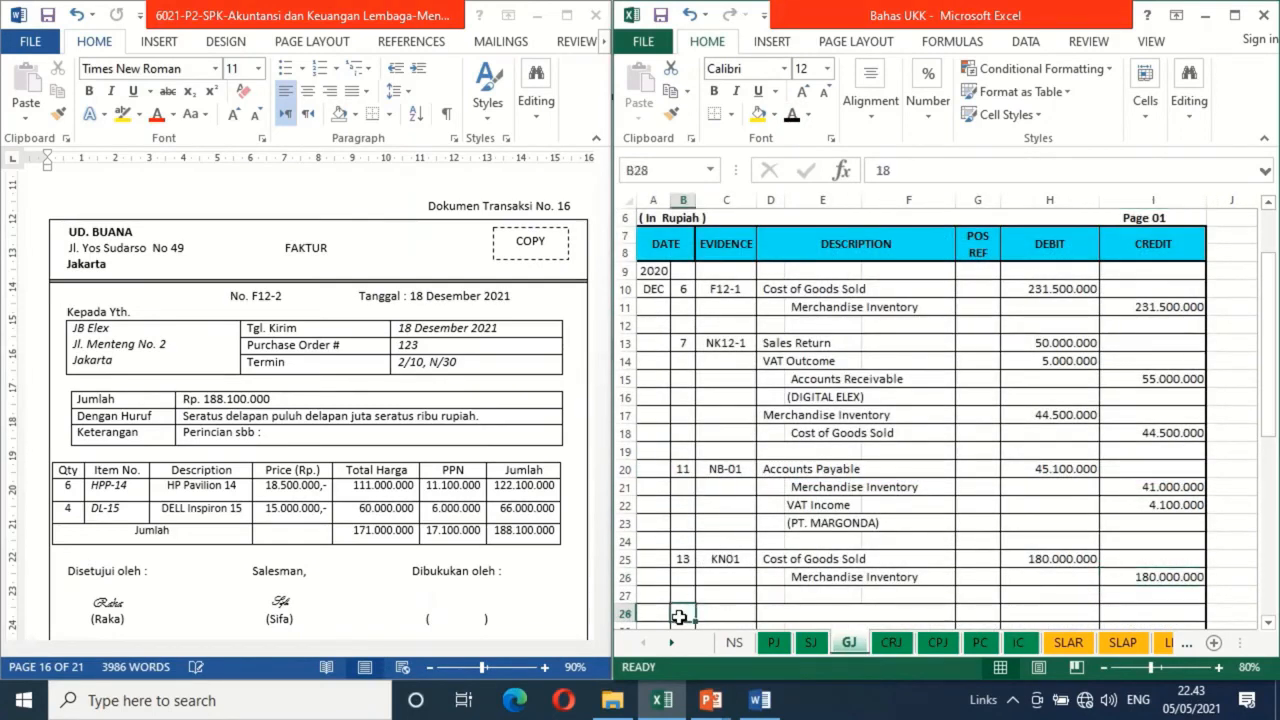
{"action": "scroll", "coordinate": [679, 617], "scroll_direction": "down", "scroll_amount": 2}
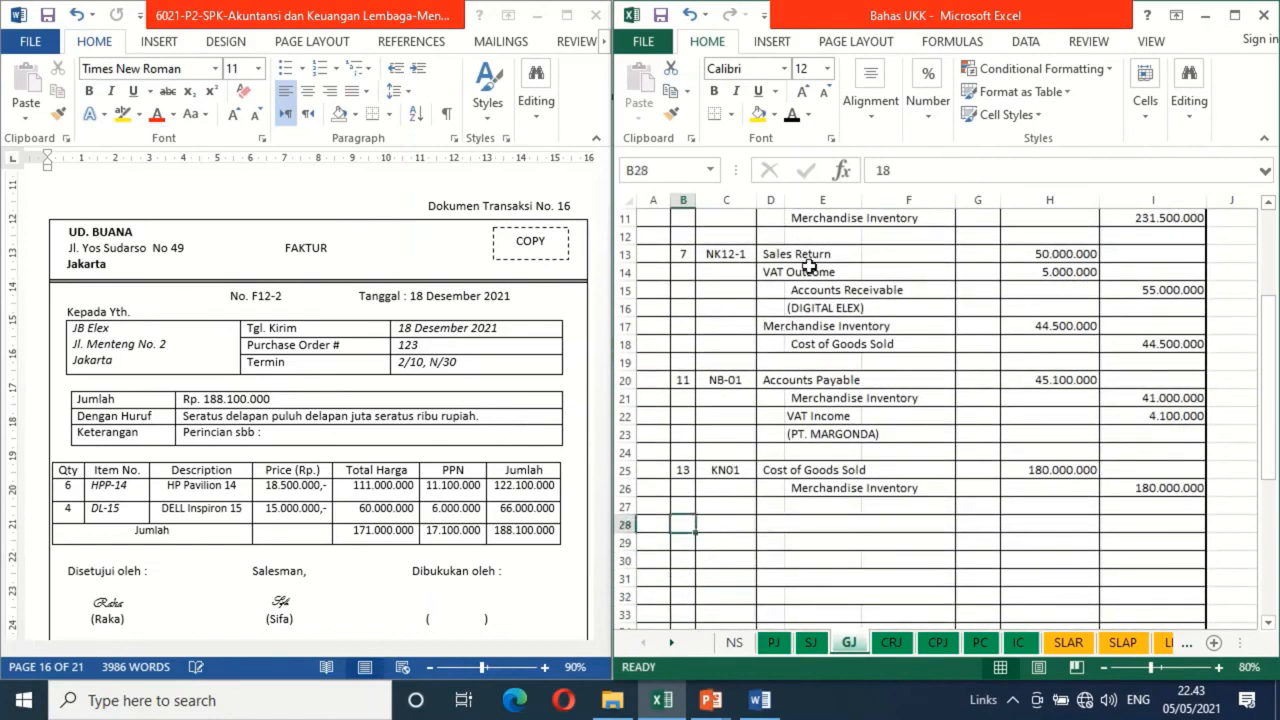
{"action": "left_click", "coordinate": [795, 119]}
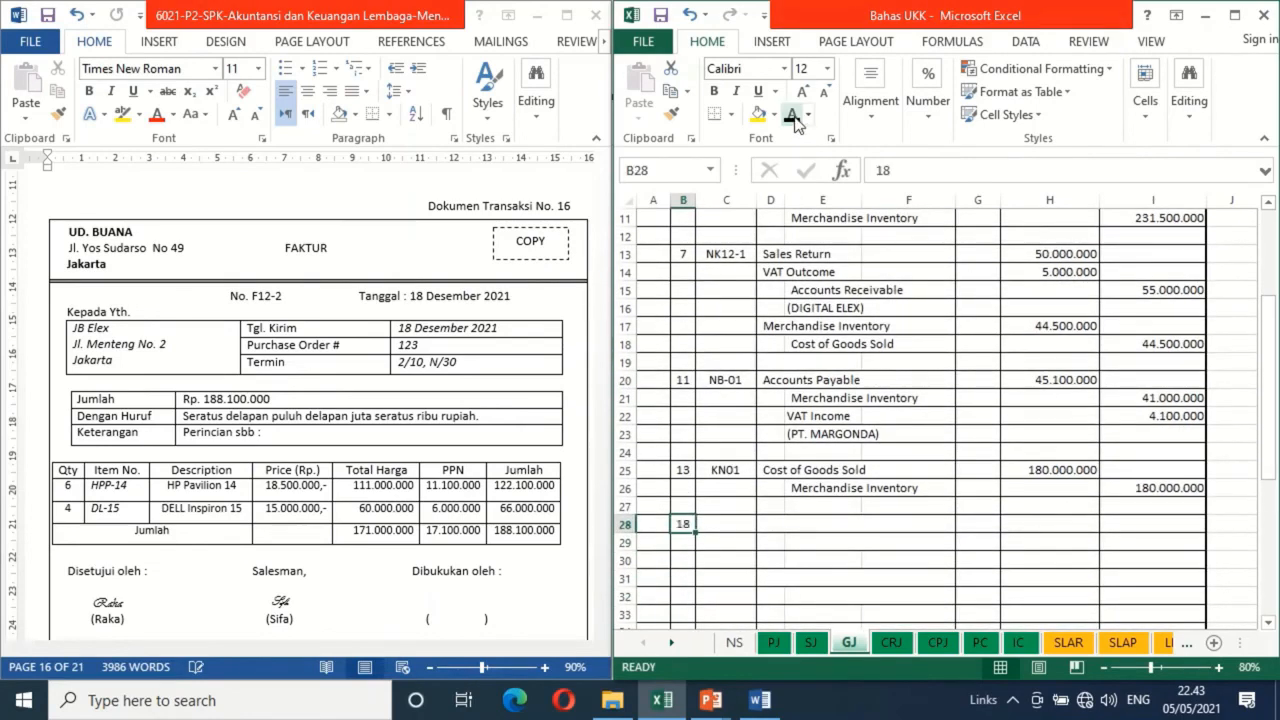
{"action": "key", "text": "Right"}
{"action": "left_click", "coordinate": [795, 119]}
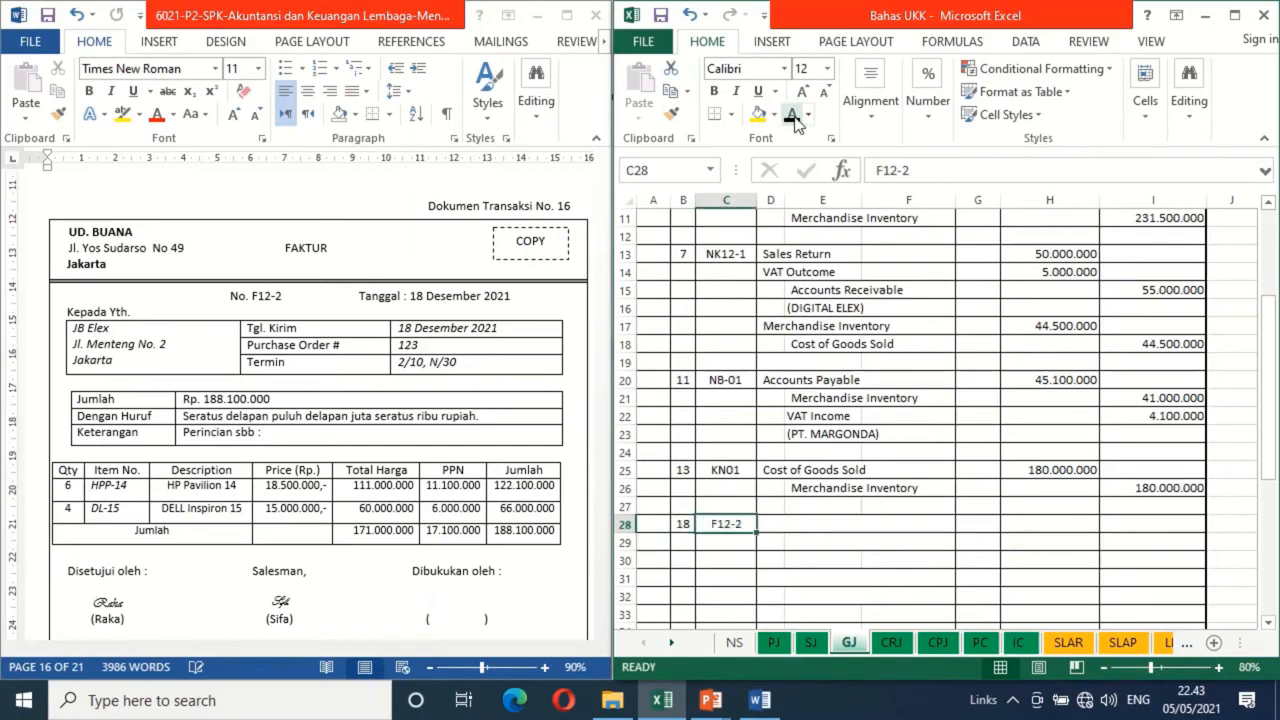
Make the Cost of Goods Sold entry in row 28 and the Merchandise Inventory entry in row 29 of the GJ sheet black
{"action": "left_click", "coordinate": [770, 523]}
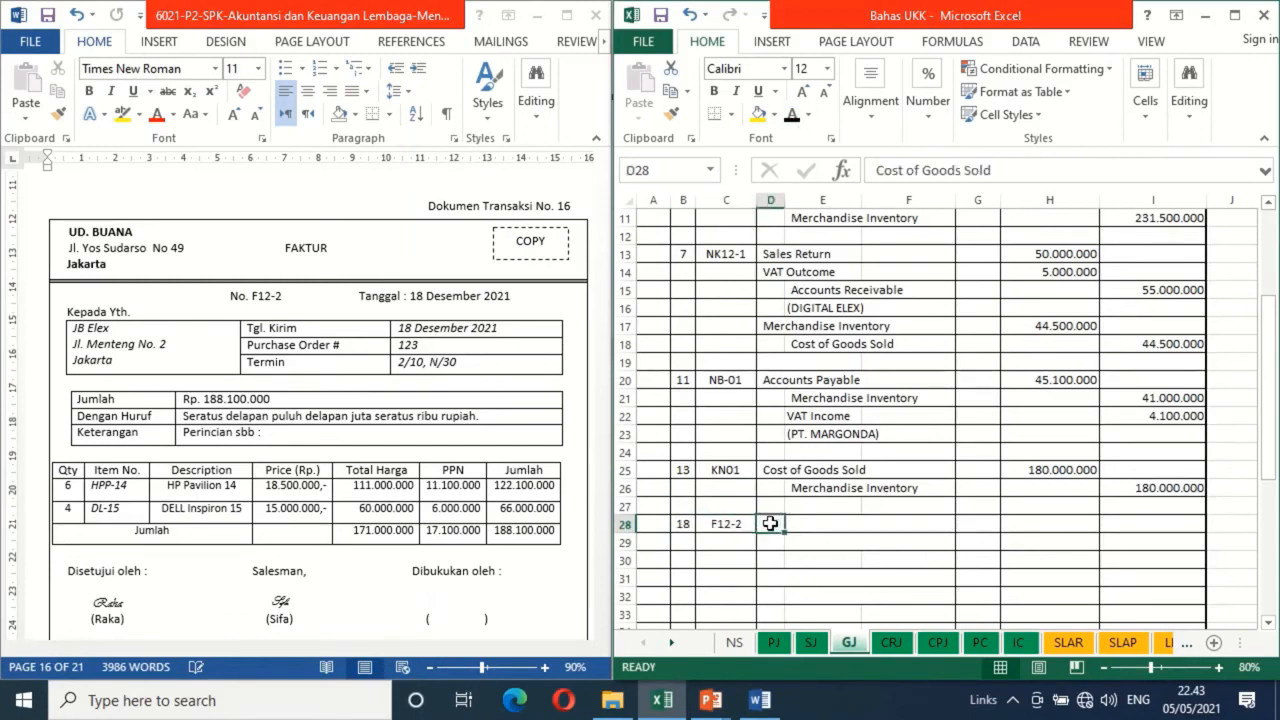
{"action": "left_click", "coordinate": [792, 117]}
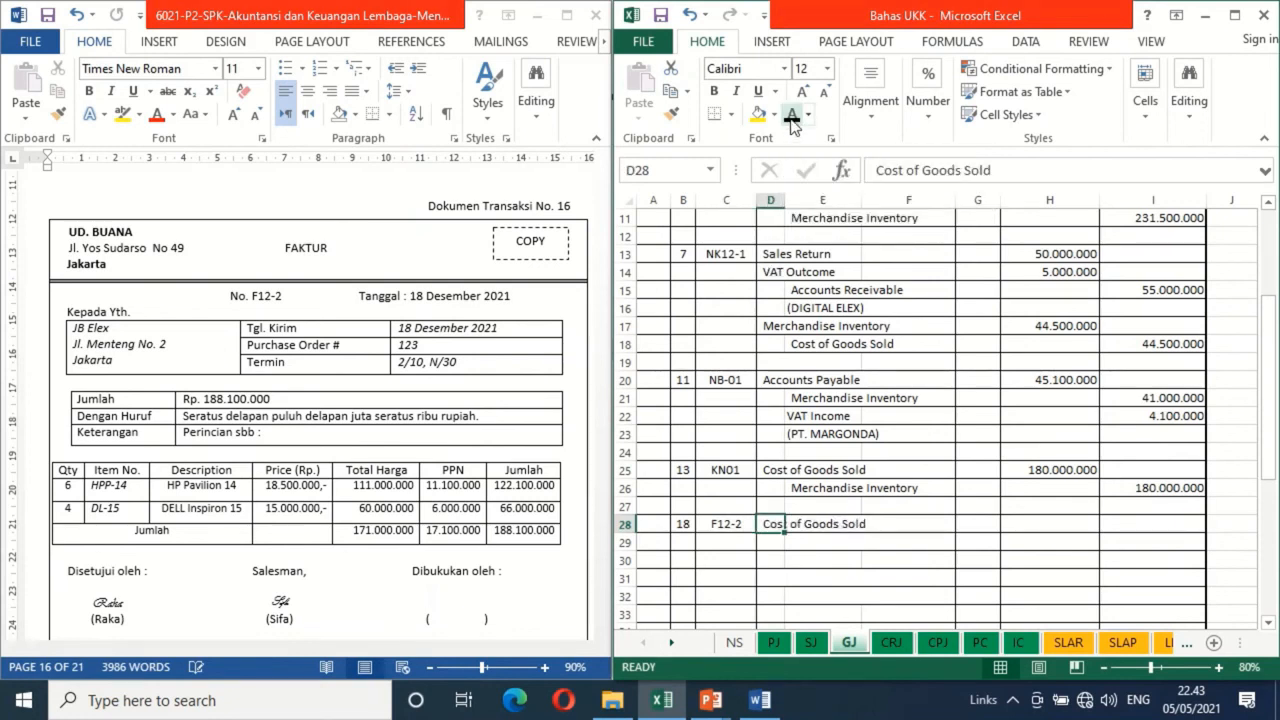
{"action": "key", "text": "Down"}
{"action": "key", "text": "Right"}
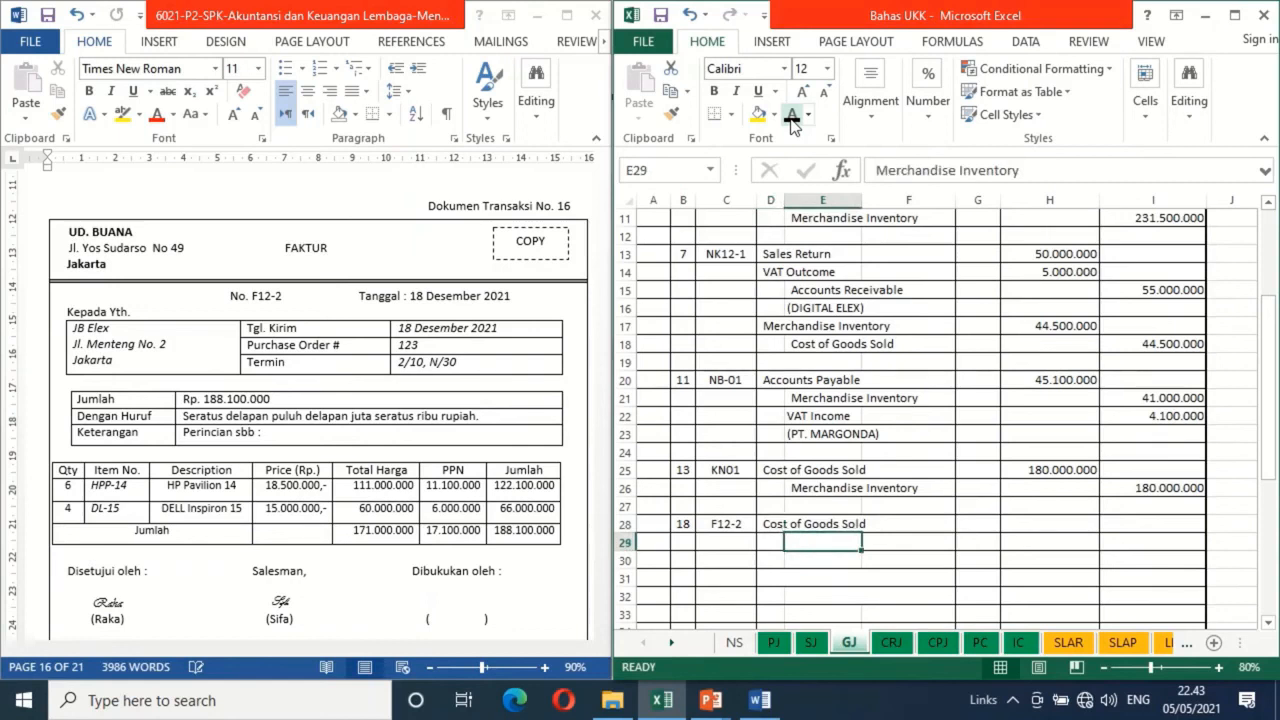
{"action": "left_click", "coordinate": [792, 117]}
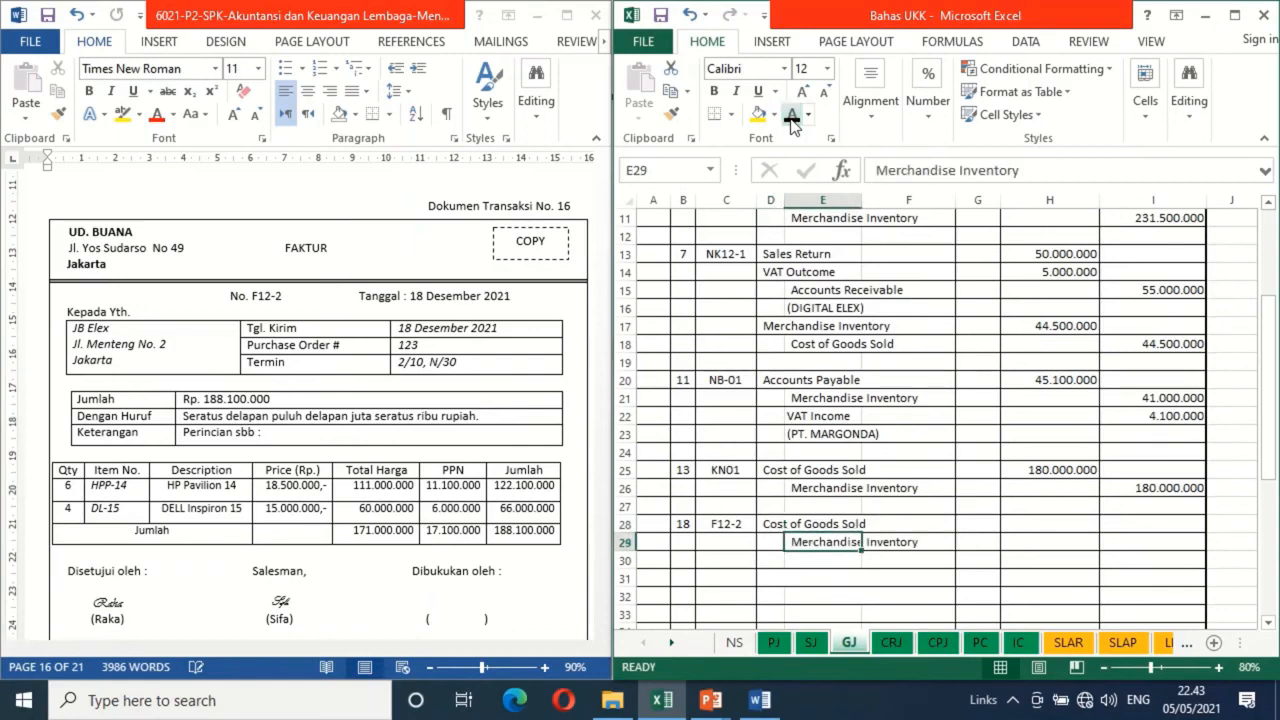
Apply black font to the debit amount 146.000.000 in H28 and the credit formula =H28 in I29
{"action": "left_click", "coordinate": [1044, 524]}
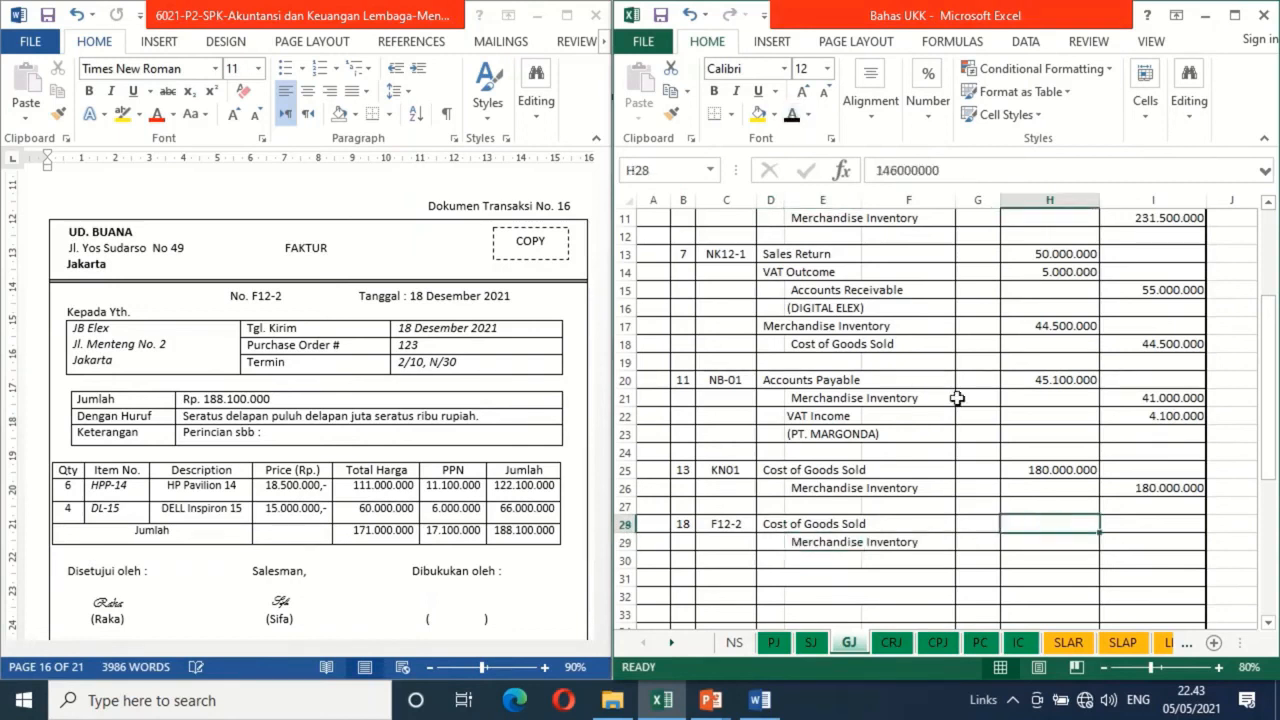
{"action": "left_click", "coordinate": [792, 117]}
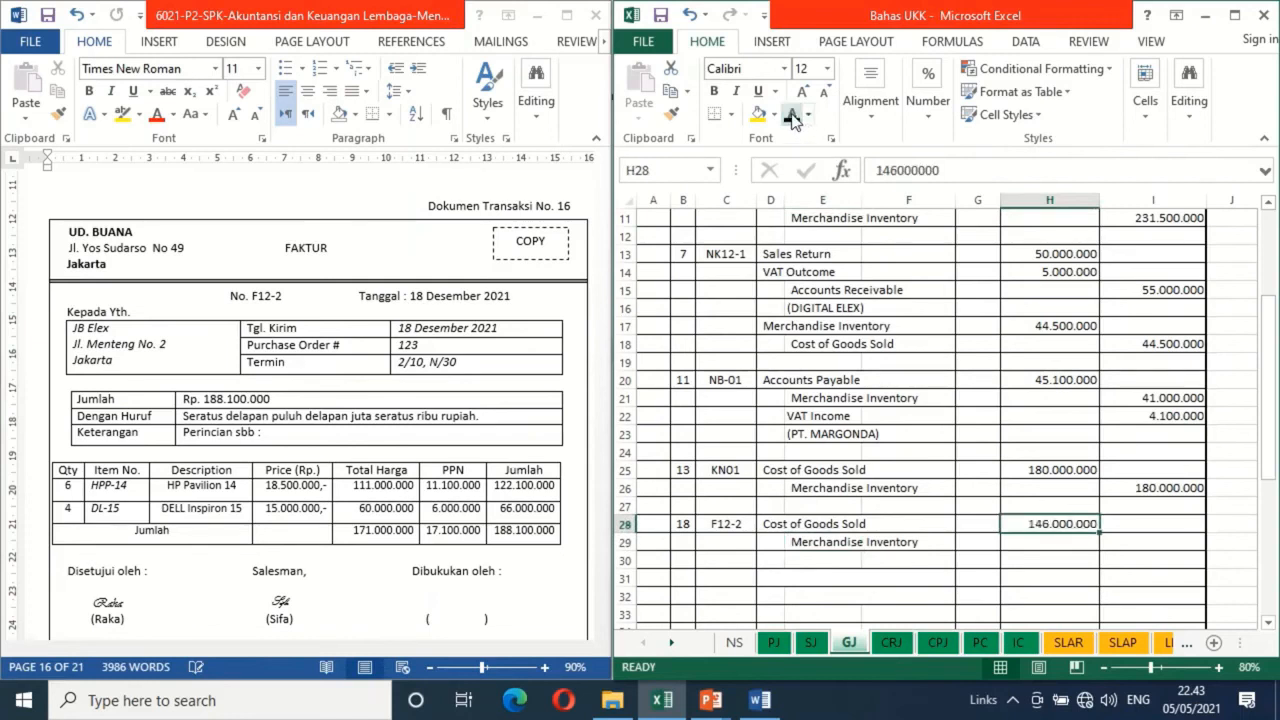
{"action": "left_click", "coordinate": [1129, 543]}
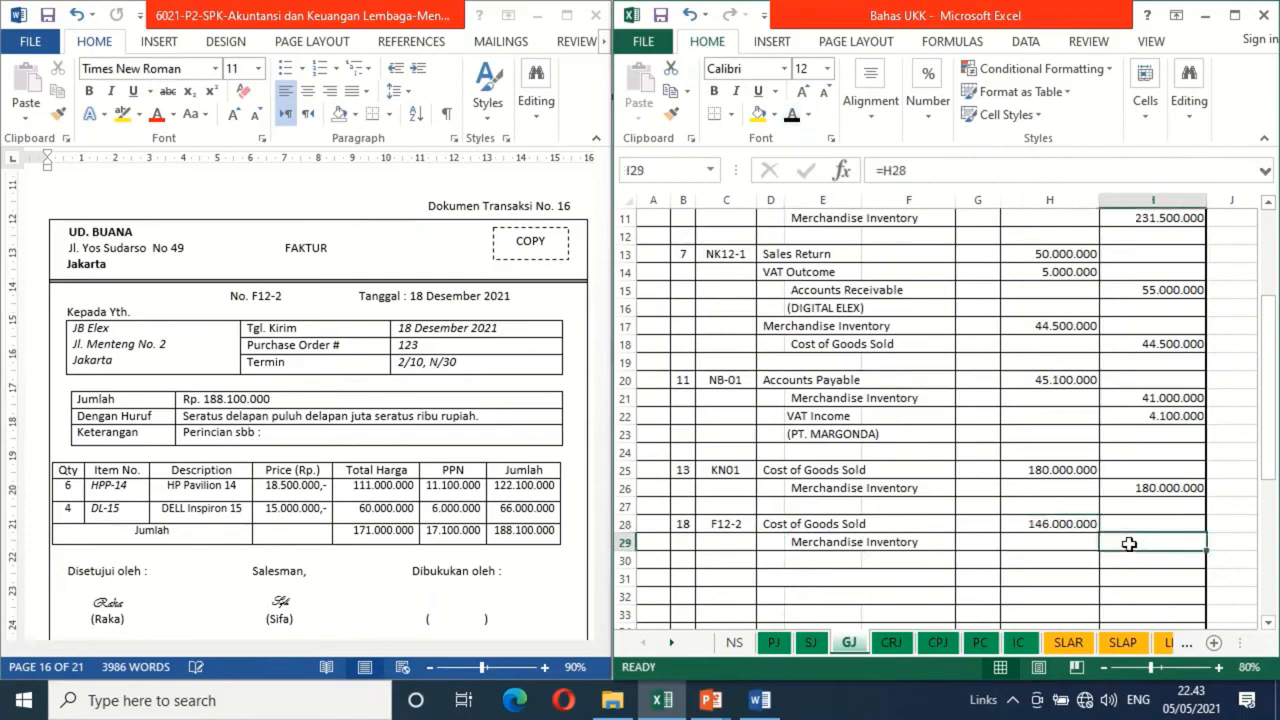
{"action": "left_click", "coordinate": [792, 117]}
Compare the F12-2 OUT totals of both inventory cards on the IC sheet with the general journal amount
{"action": "left_click", "coordinate": [1017, 644]}
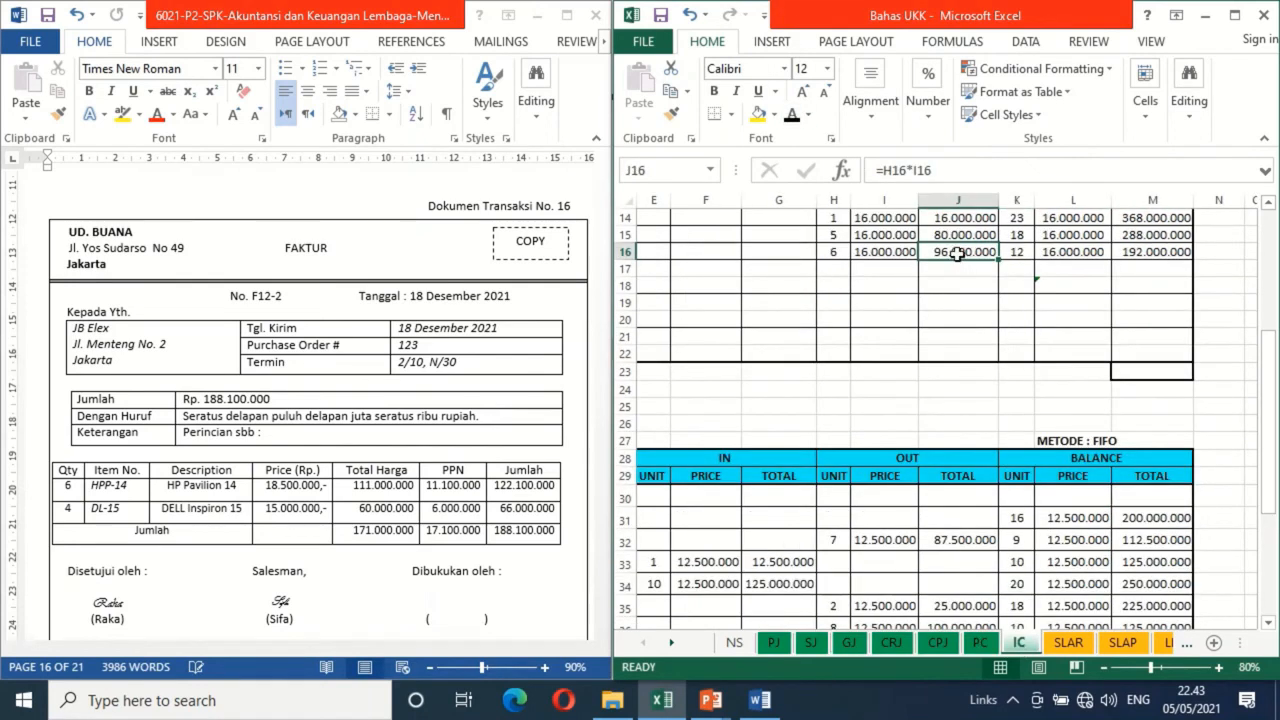
{"action": "key", "text": "Down"}
{"action": "key", "text": "Down"}
{"action": "key", "text": "Down"}
{"action": "key", "text": "Down"}
{"action": "key", "text": "Down"}
{"action": "key", "text": "Down"}
{"action": "key", "text": "Down"}
{"action": "key", "text": "Down"}
{"action": "key", "text": "Down"}
{"action": "key", "text": "Down"}
{"action": "key", "text": "Down"}
{"action": "key", "text": "Down"}
{"action": "key", "text": "Down"}
{"action": "key", "text": "Down"}
{"action": "key", "text": "Down"}
{"action": "key", "text": "Down"}
{"action": "key", "text": "Down"}
{"action": "key", "text": "Down"}
{"action": "key", "text": "Down"}
{"action": "key", "text": "Down"}
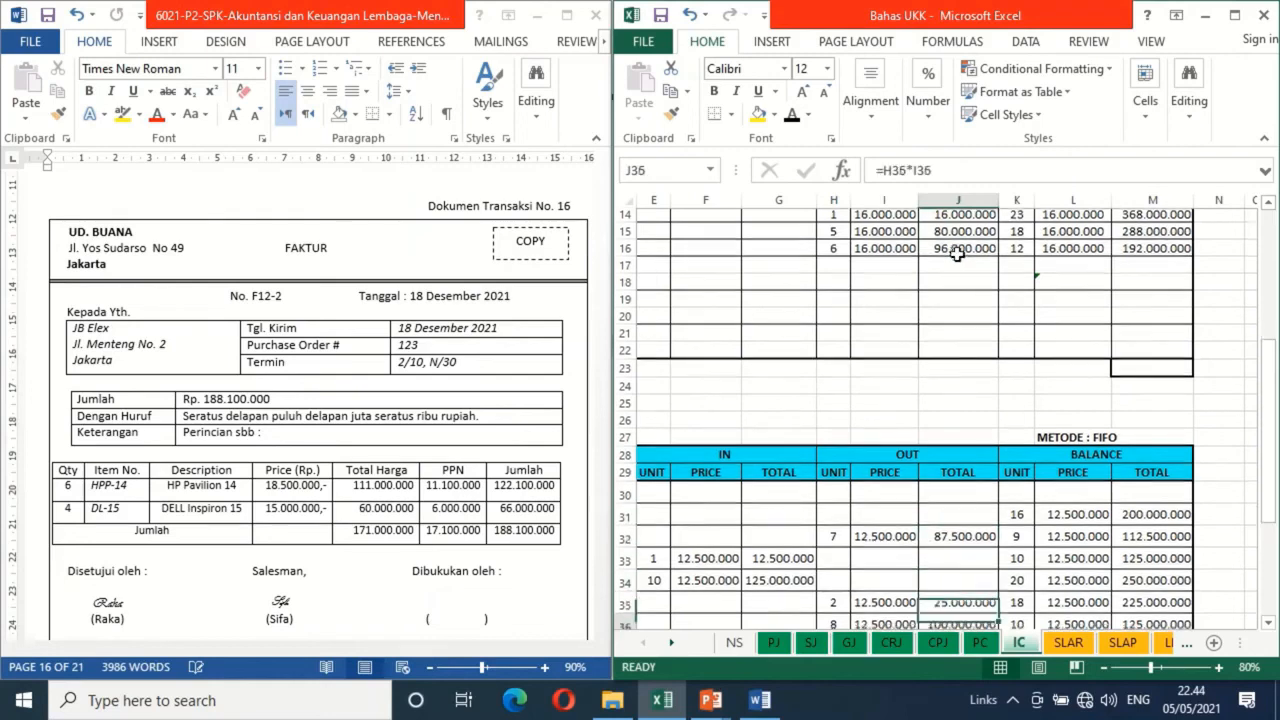
{"action": "key", "text": "Down"}
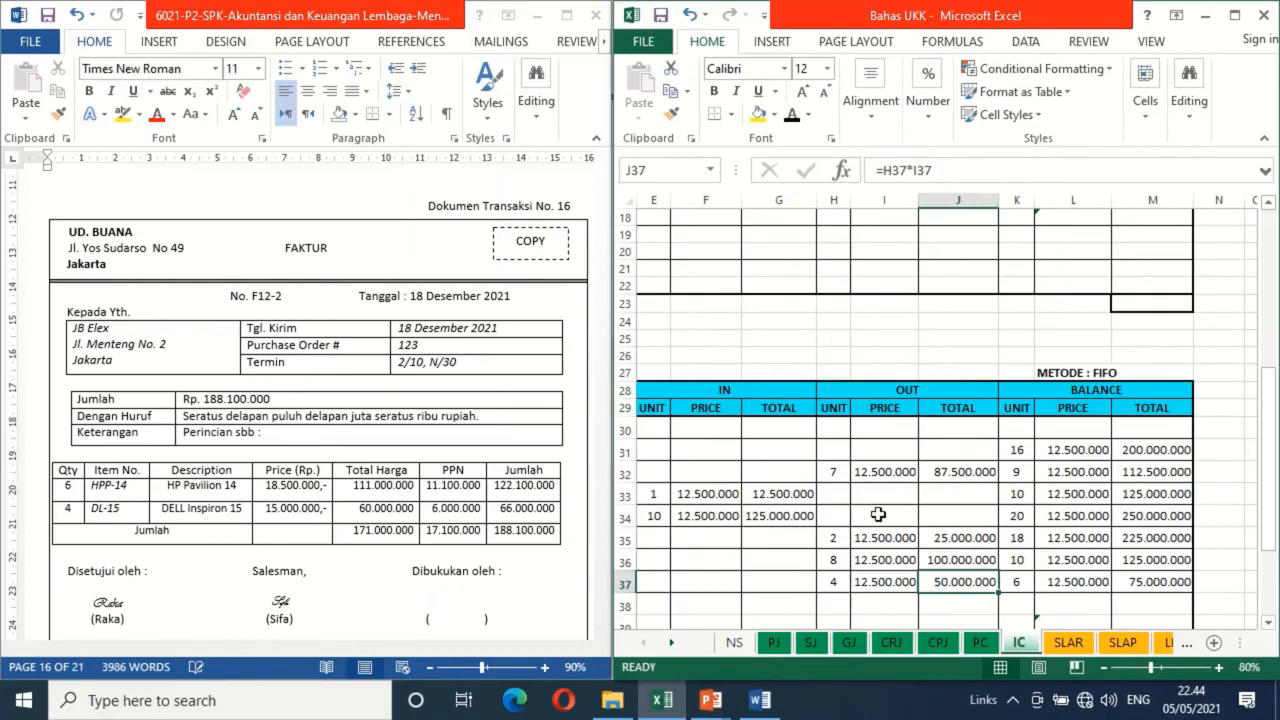
{"action": "left_click", "coordinate": [850, 642]}
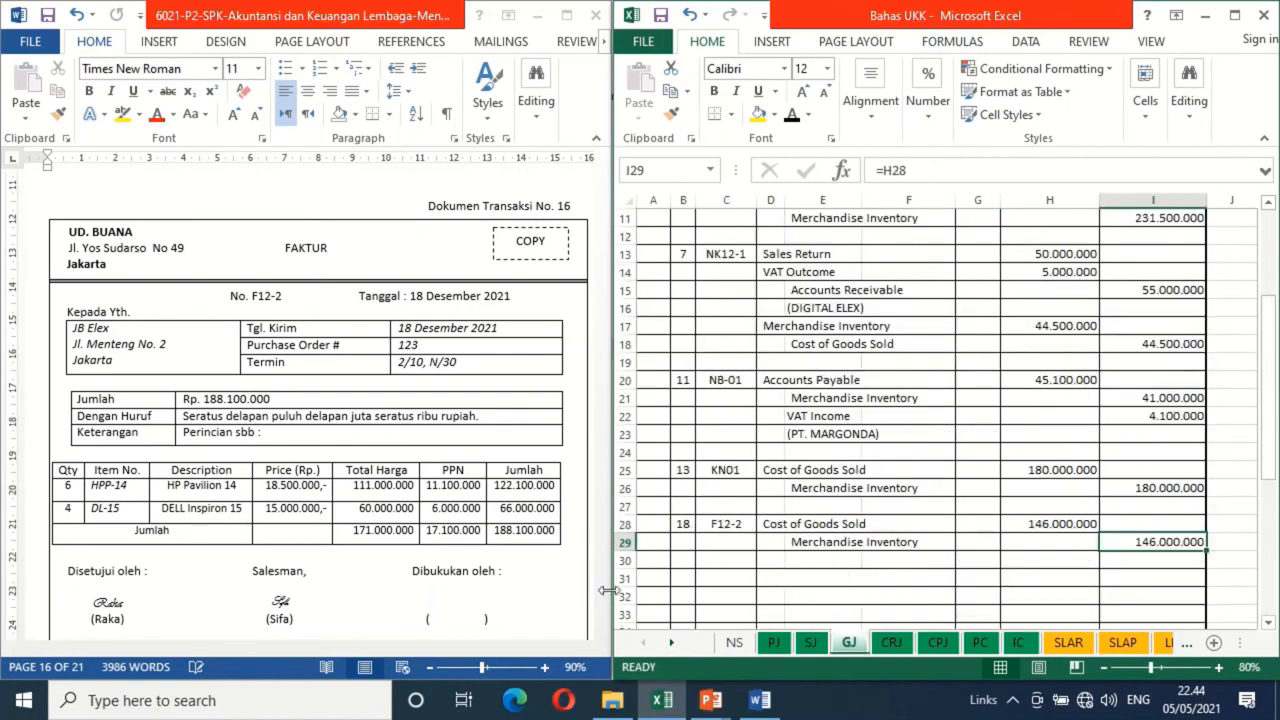
In the Word file, delete the blank shape covering the Dibukukan oleh signature on Dokumen Transaksi No. 16
{"action": "left_click", "coordinate": [445, 603]}
{"action": "left_click", "coordinate": [444, 601]}
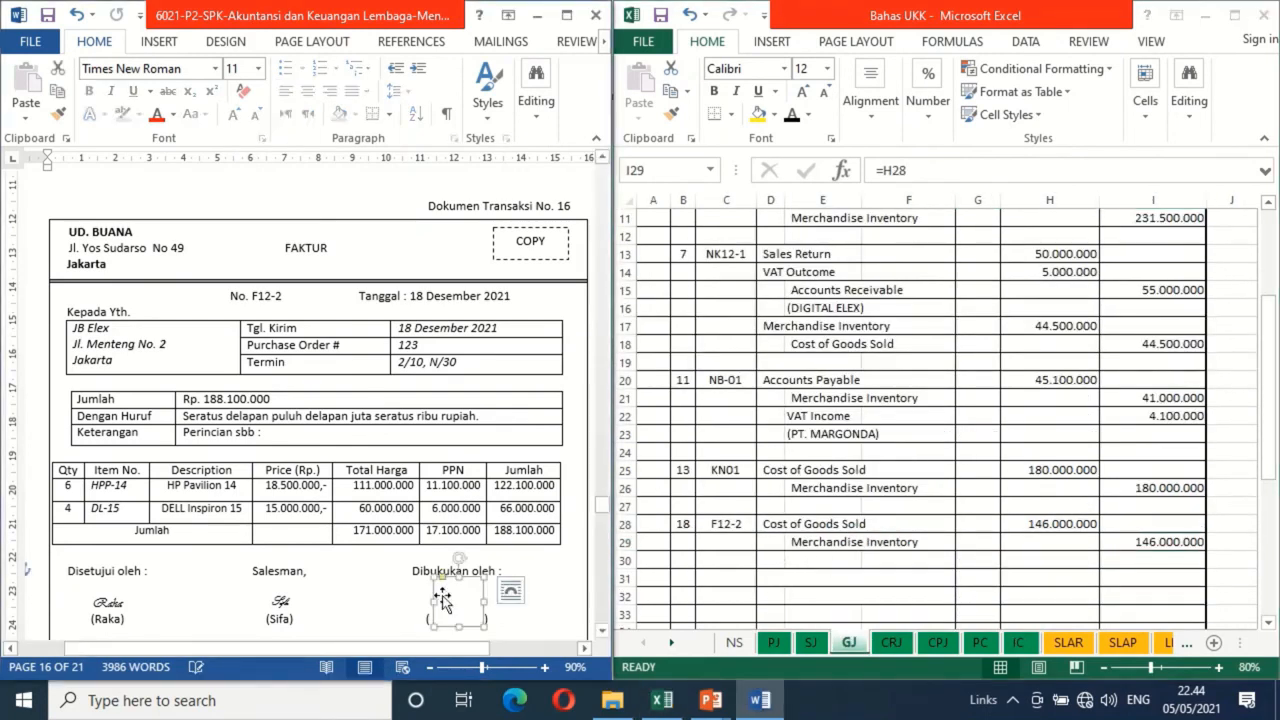
{"action": "key", "text": "Delete"}
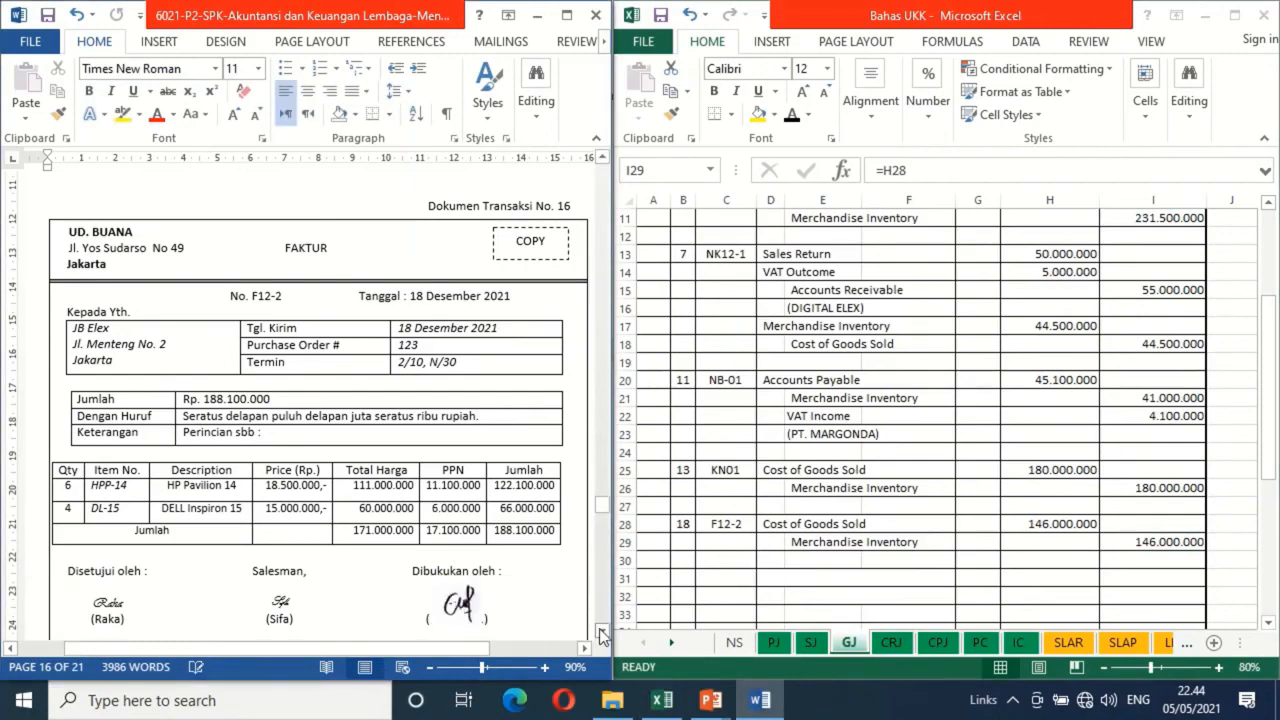
For Dokumen Transaksi No. 17, apply black font to date 18 and evidence number BKK12-5 in row 16 of the CPJ sheet
{"action": "scroll", "coordinate": [603, 634], "scroll_direction": "down", "scroll_amount": 7}
{"action": "scroll", "coordinate": [603, 634], "scroll_direction": "down", "scroll_amount": 6}
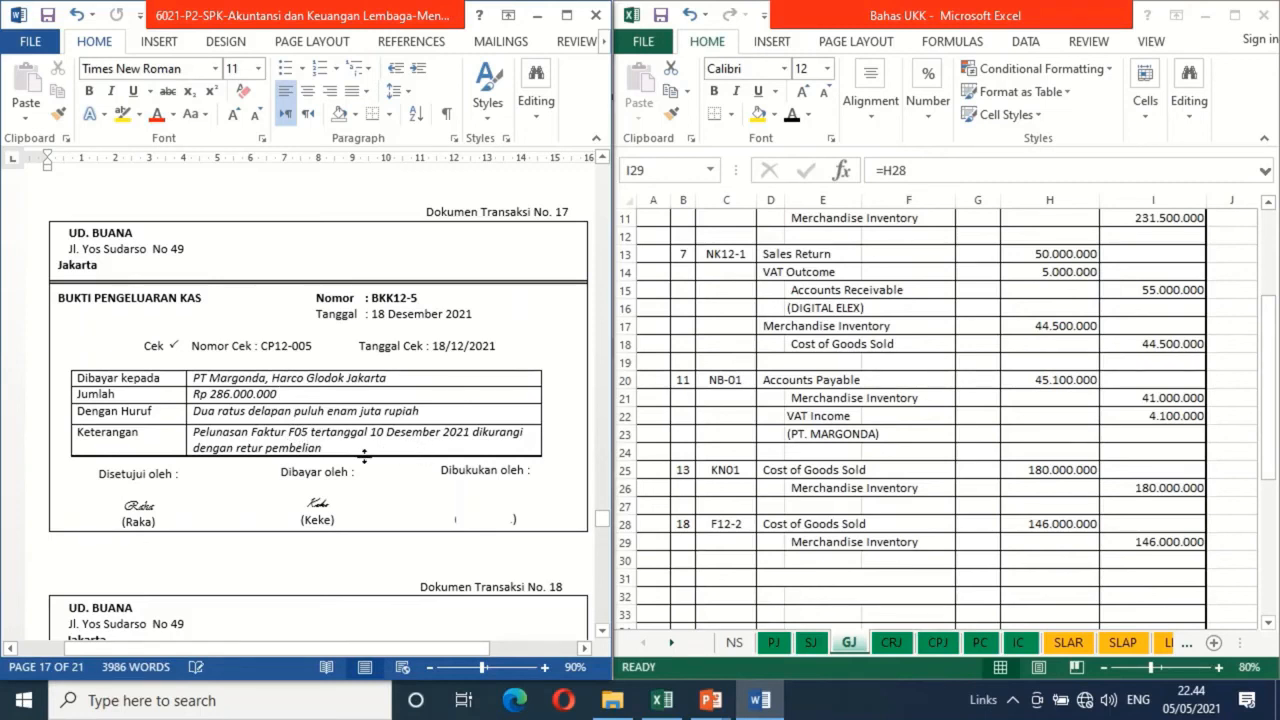
{"action": "left_click", "coordinate": [937, 643]}
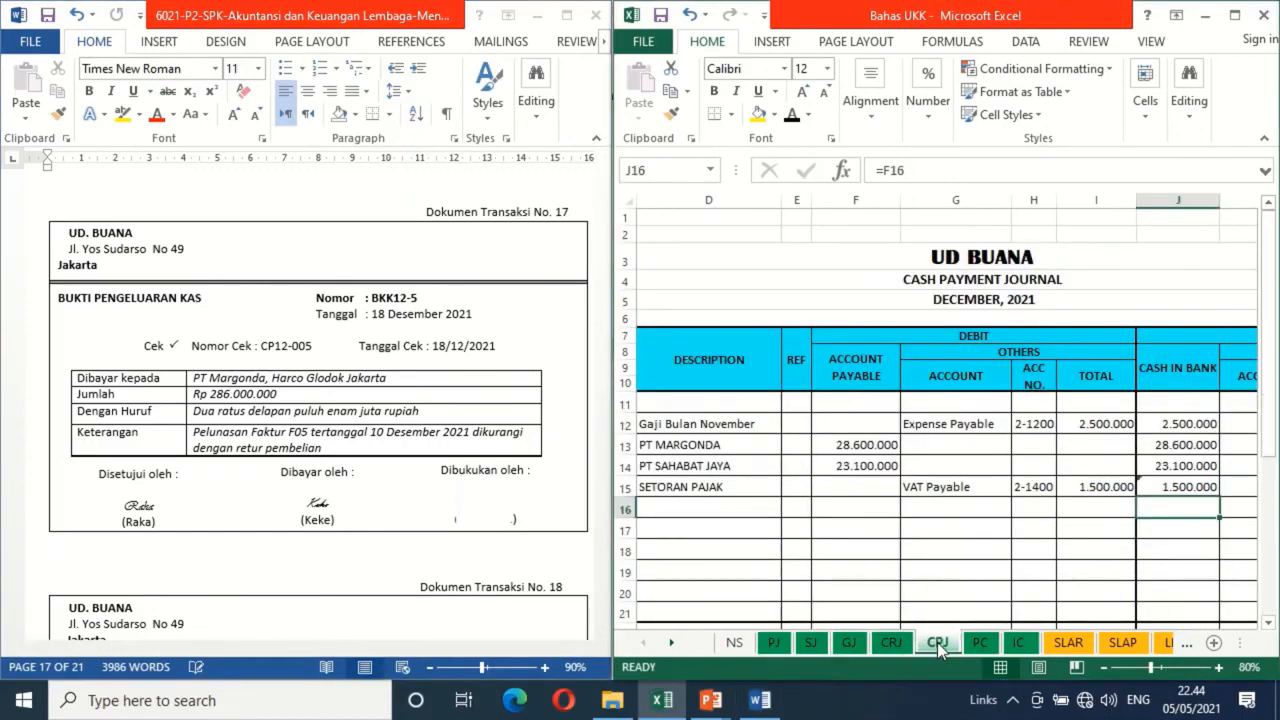
{"action": "key", "text": "Left"}
{"action": "key", "text": "Left"}
{"action": "key", "text": "Left"}
{"action": "key", "text": "Left"}
{"action": "key", "text": "Left"}
{"action": "key", "text": "Left"}
{"action": "key", "text": "Left"}
{"action": "key", "text": "Left"}
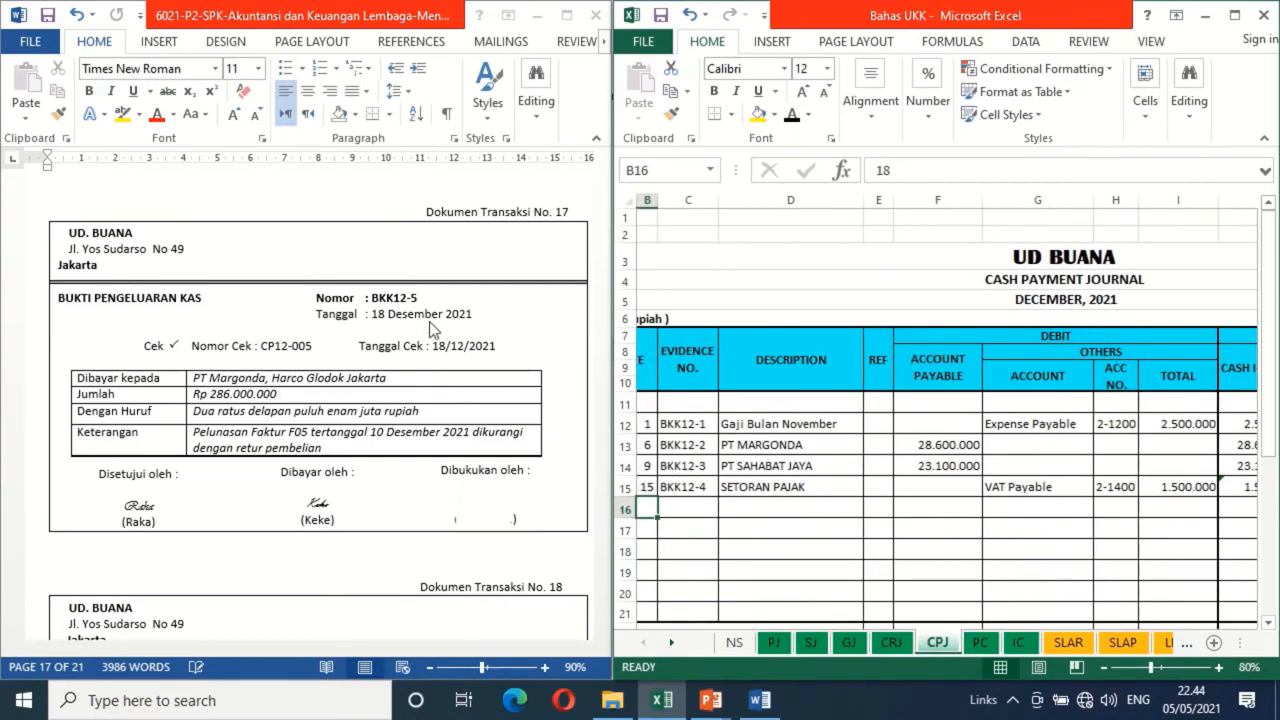
{"action": "left_click", "coordinate": [792, 117]}
{"action": "left_click", "coordinate": [698, 506]}
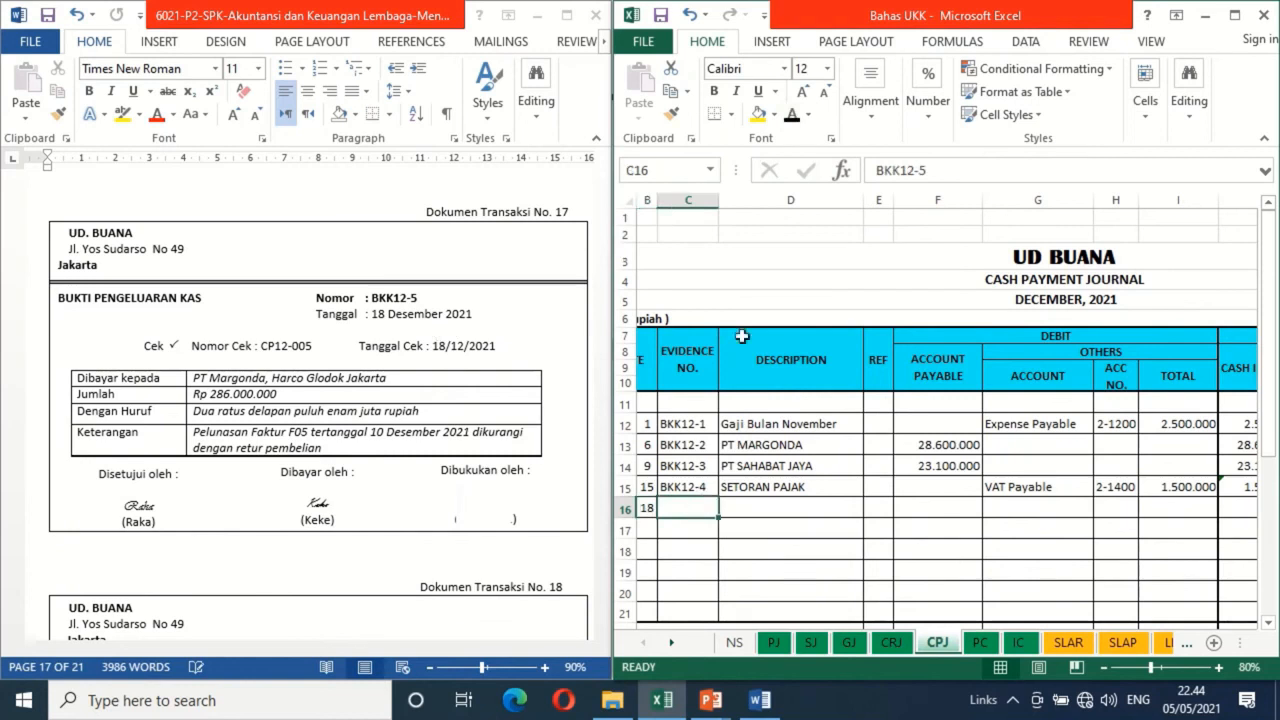
{"action": "left_click", "coordinate": [792, 117]}
Apply black font to the description PT MARGONDA and the account payable debit 286.000.000 in row 16 of the CPJ sheet
{"action": "left_click", "coordinate": [765, 508]}
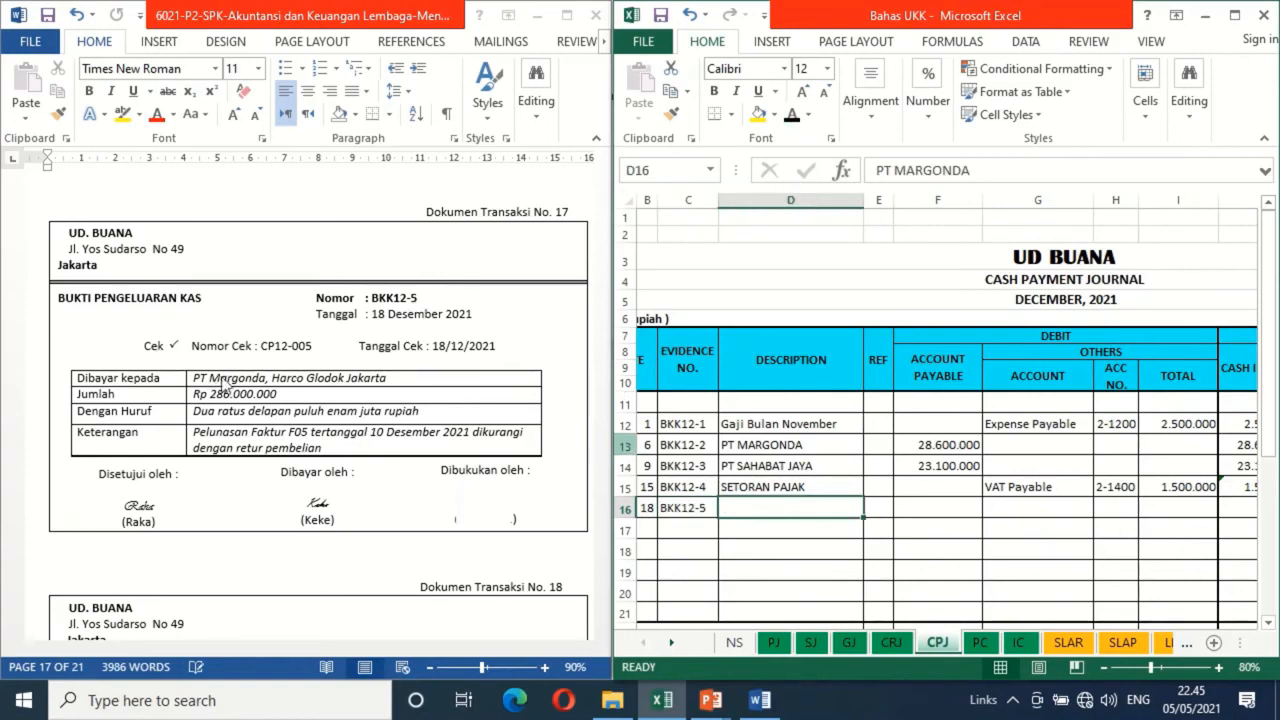
{"action": "left_click", "coordinate": [791, 115]}
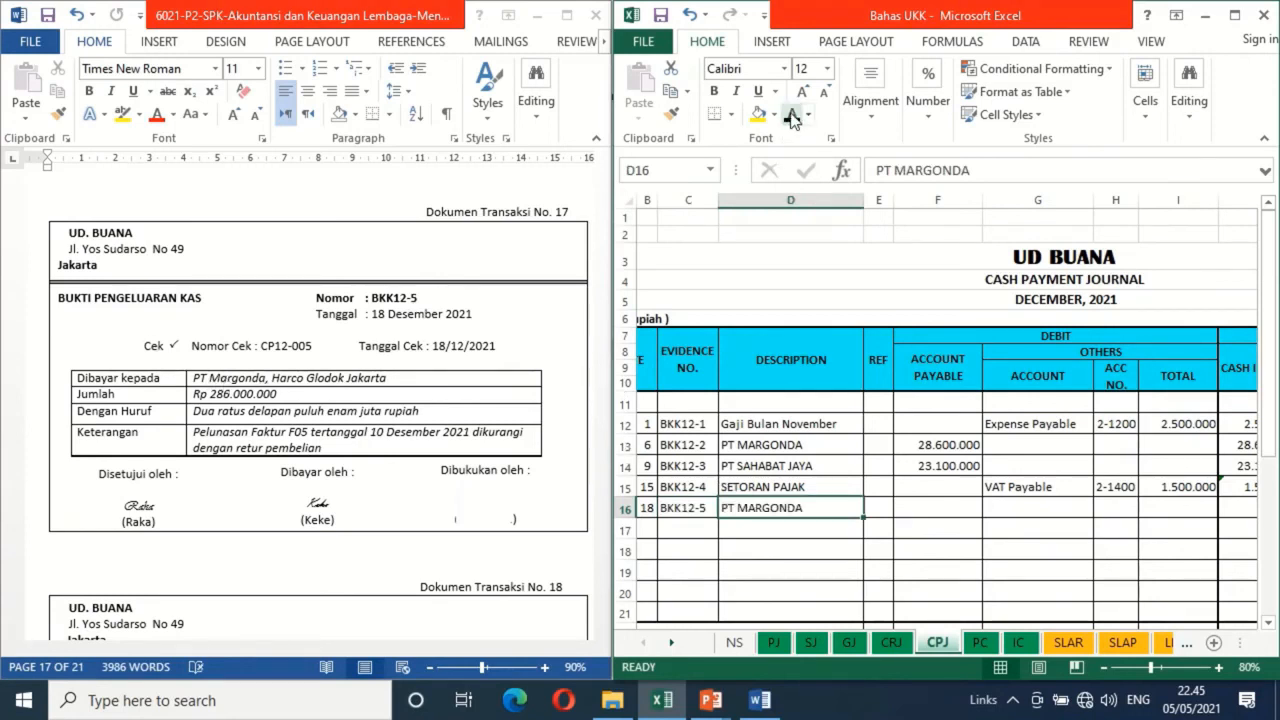
{"action": "left_click", "coordinate": [952, 507]}
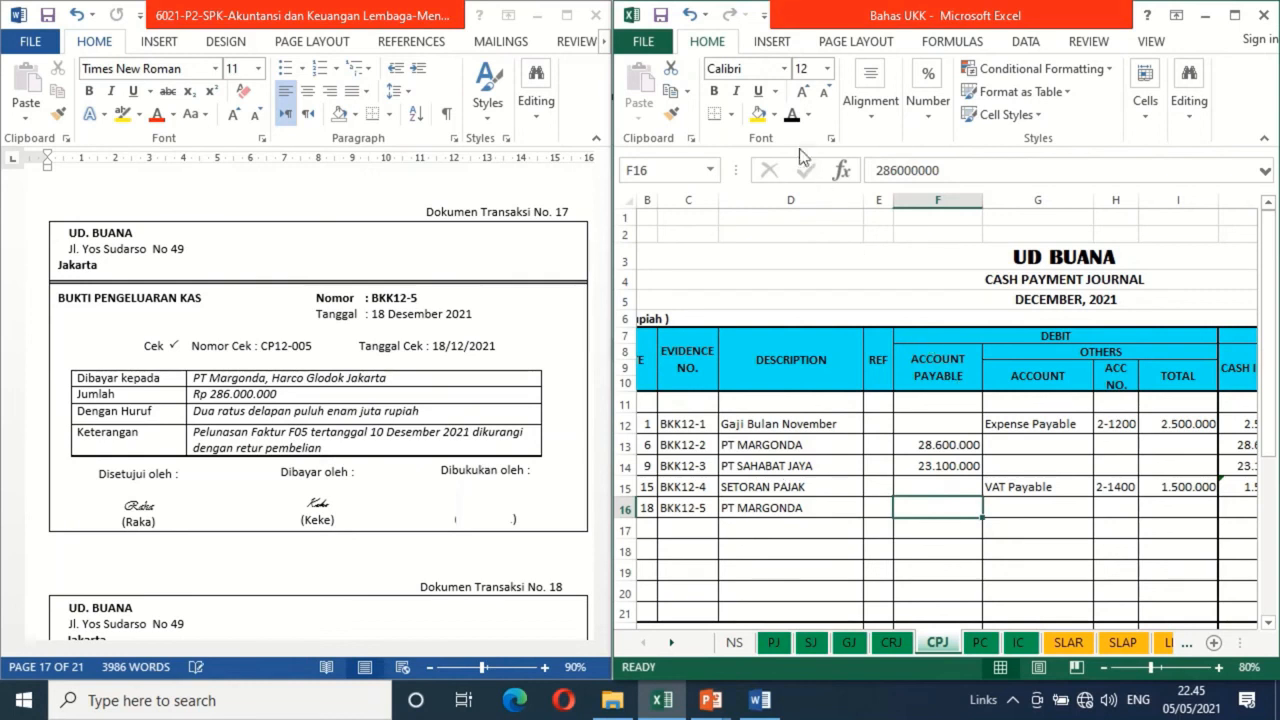
{"action": "left_click", "coordinate": [791, 114]}
Make the cash in bank formula =F16 in row 16 of the cash payment journal black
{"action": "key", "text": "Right"}
{"action": "key", "text": "Right"}
{"action": "key", "text": "Right"}
{"action": "key", "text": "Right"}
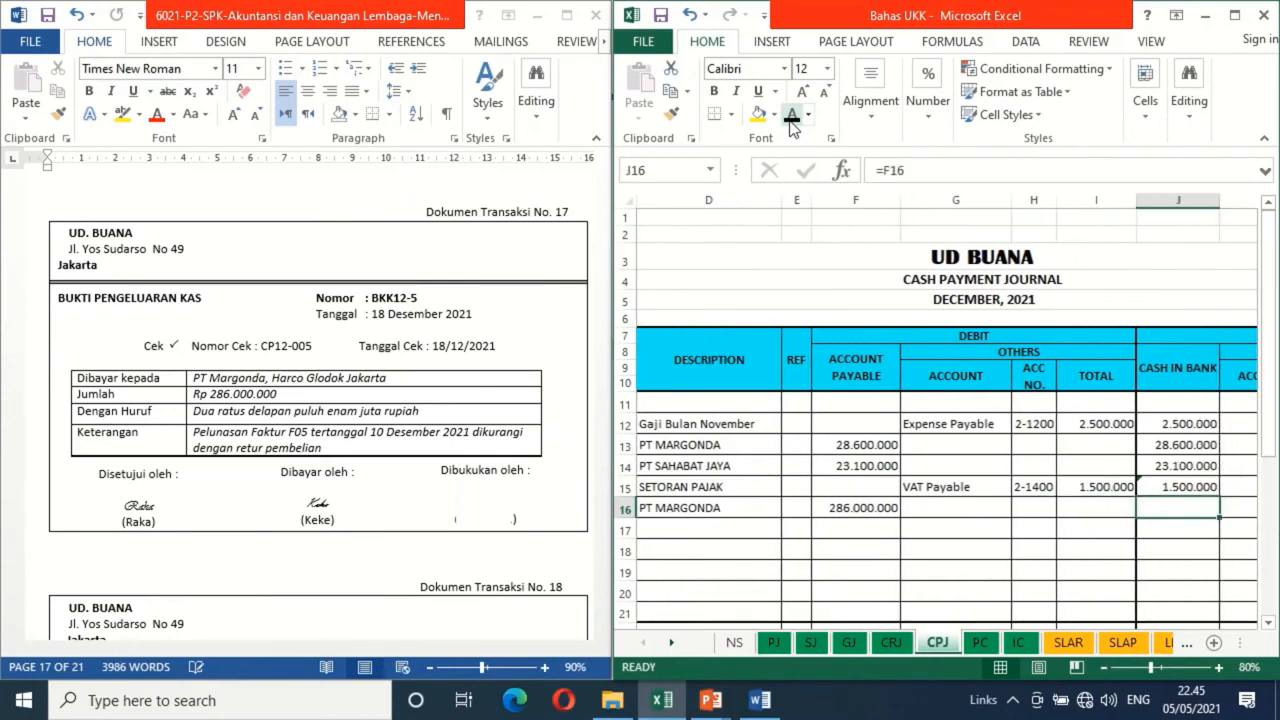
{"action": "left_click", "coordinate": [790, 121]}
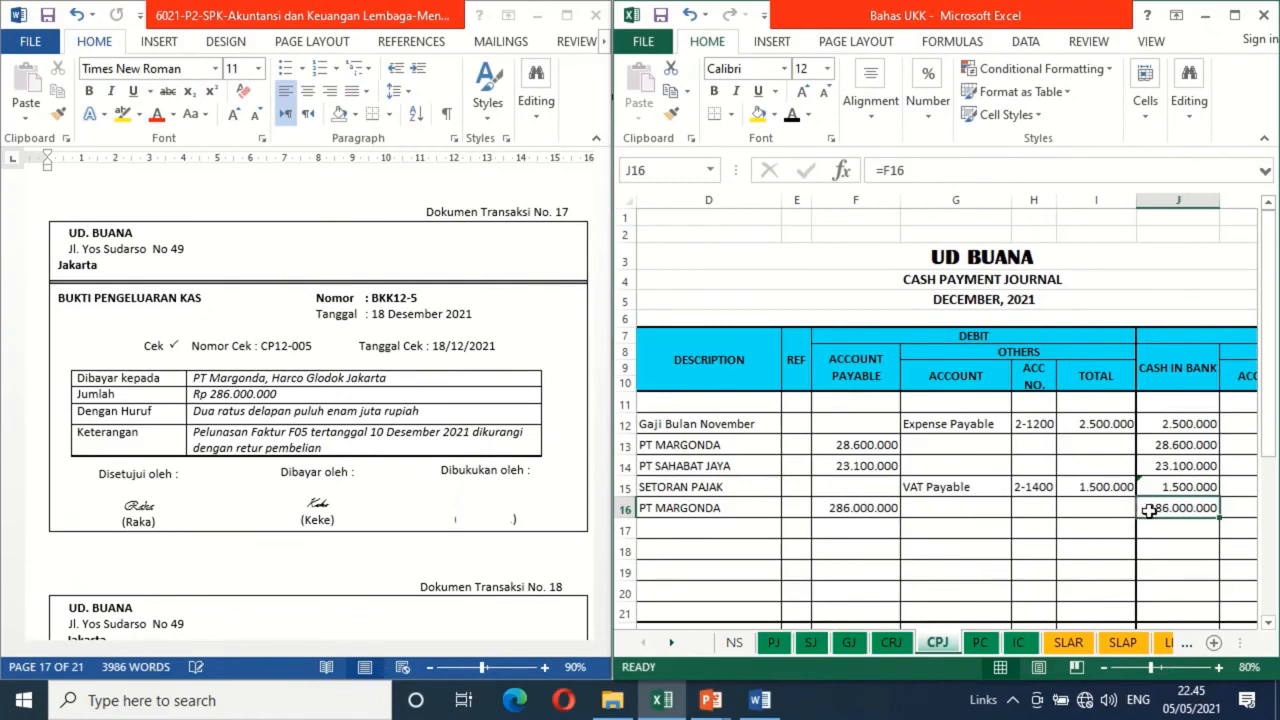
In the Word file, remove the blank shape covering the Dibukukan oleh signature on Dokumen Transaksi No. 17
{"action": "left_click", "coordinate": [500, 508]}
{"action": "left_click", "coordinate": [500, 510]}
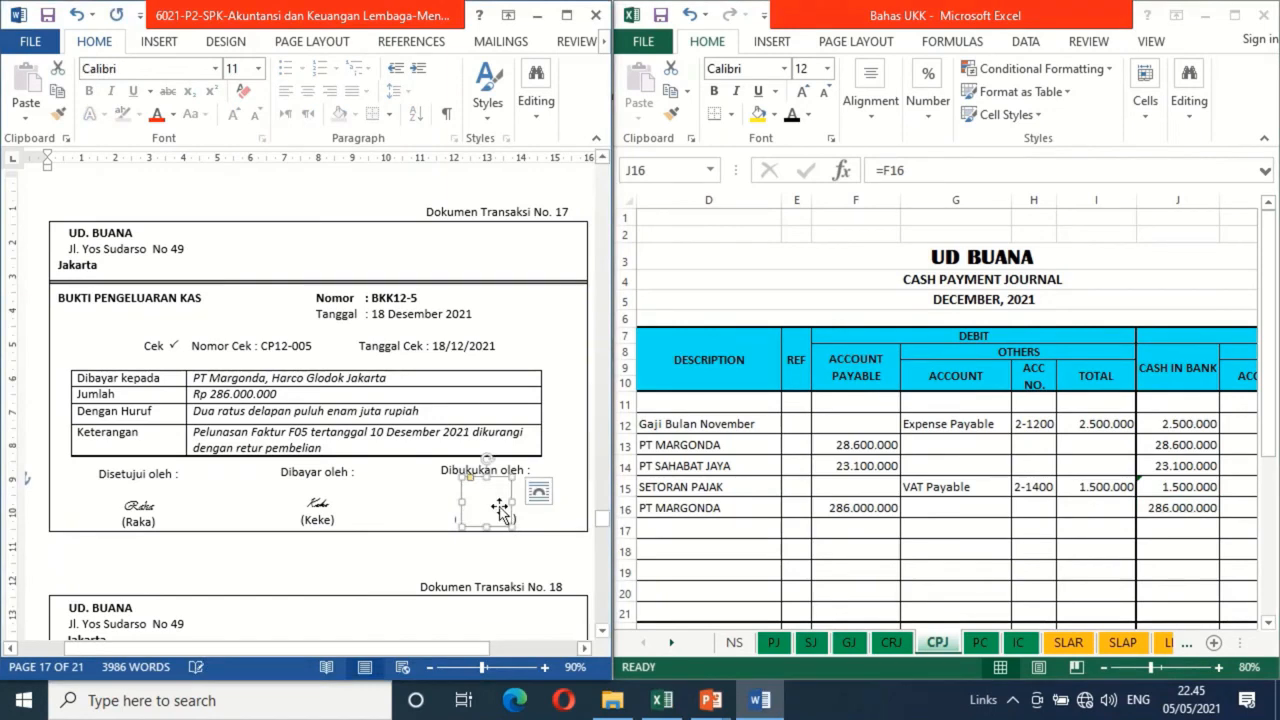
{"action": "key", "text": "ctrl+v"}
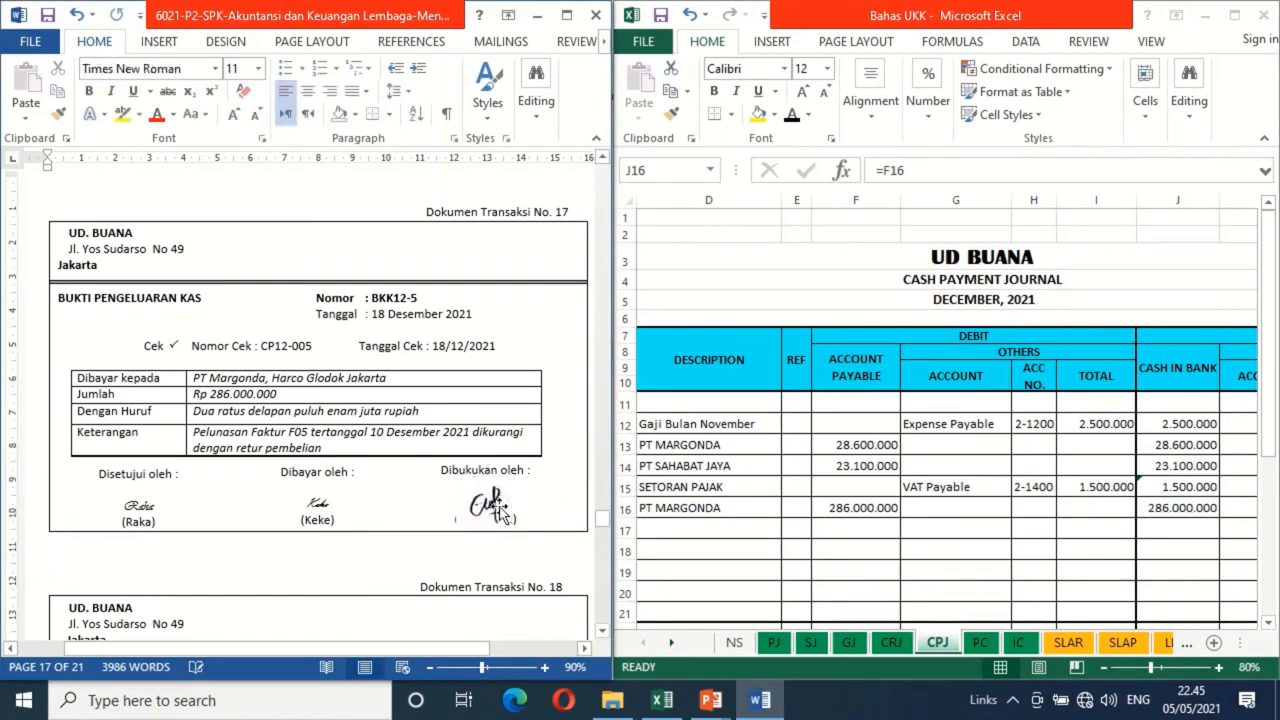
For Dokumen Transaksi No. 18, apply black font to date 20 and evidence number BKM12-4 in row 14 of the CRJ sheet
{"action": "left_click_drag", "start_coordinate": [603, 633], "coordinate": [603, 633]}
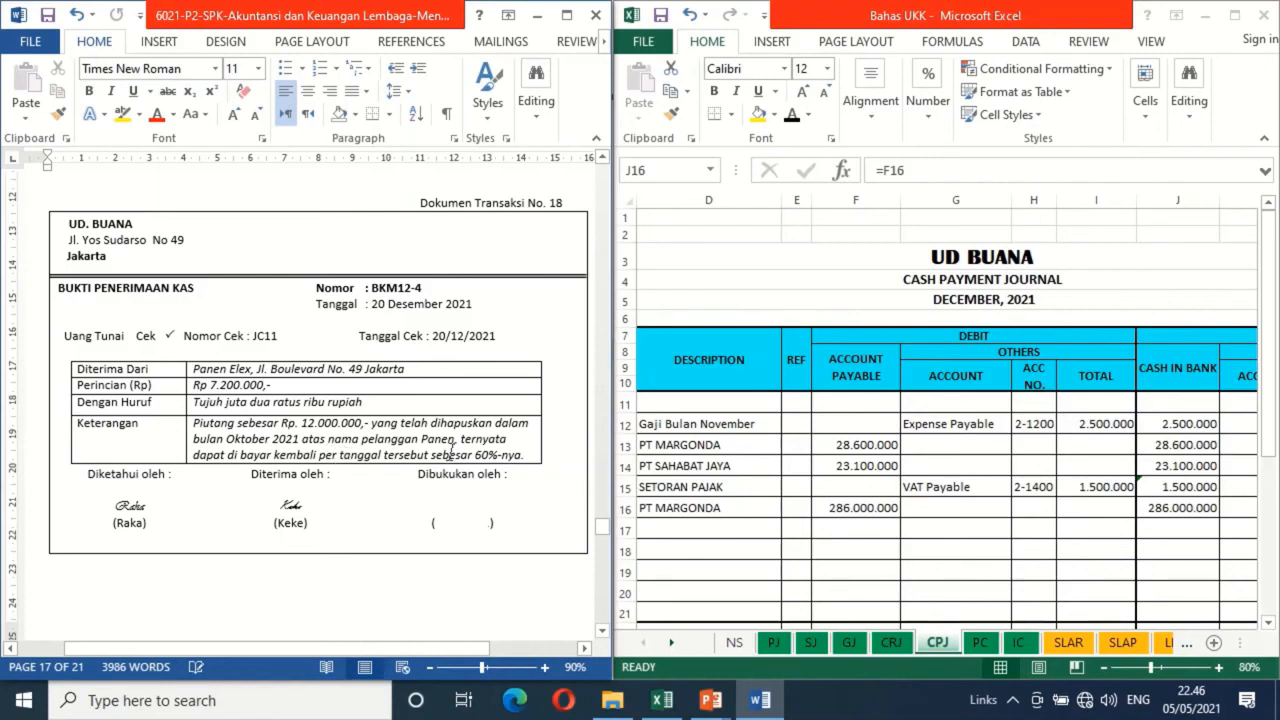
{"action": "left_click", "coordinate": [891, 643]}
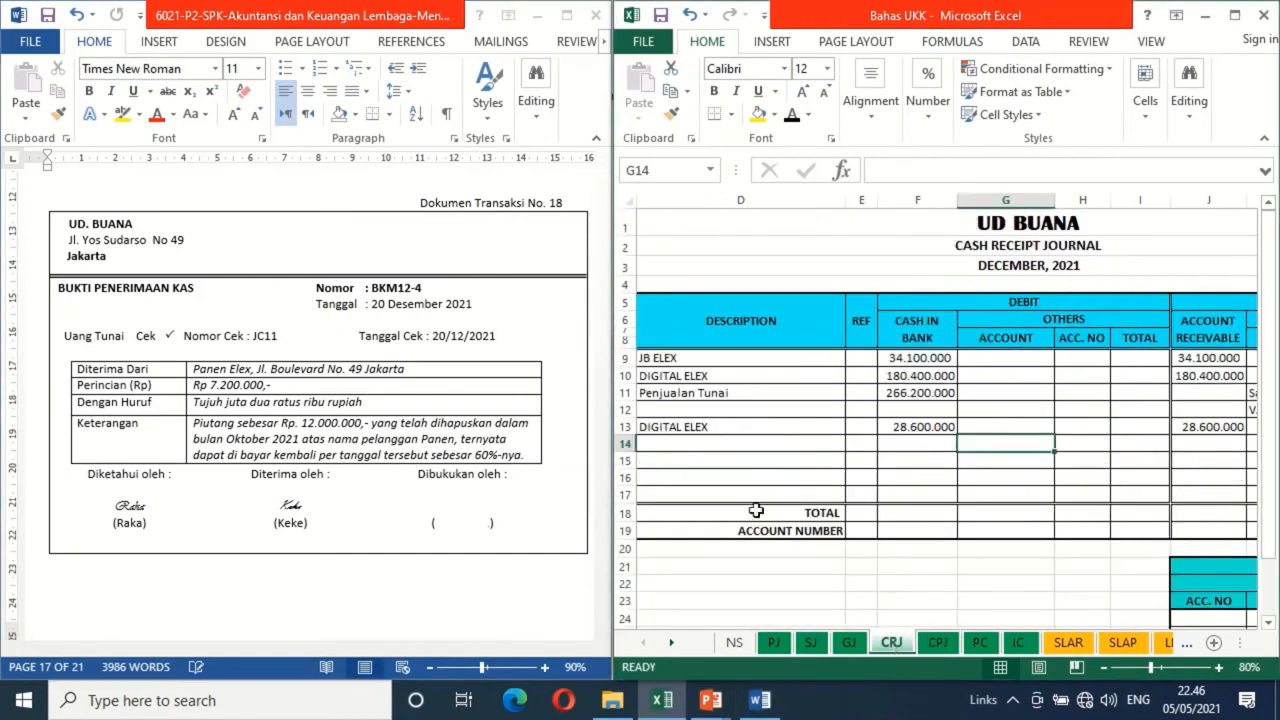
{"action": "left_click", "coordinate": [669, 441]}
{"action": "key", "text": "Left"}
{"action": "key", "text": "Left"}
{"action": "key", "text": "Left"}
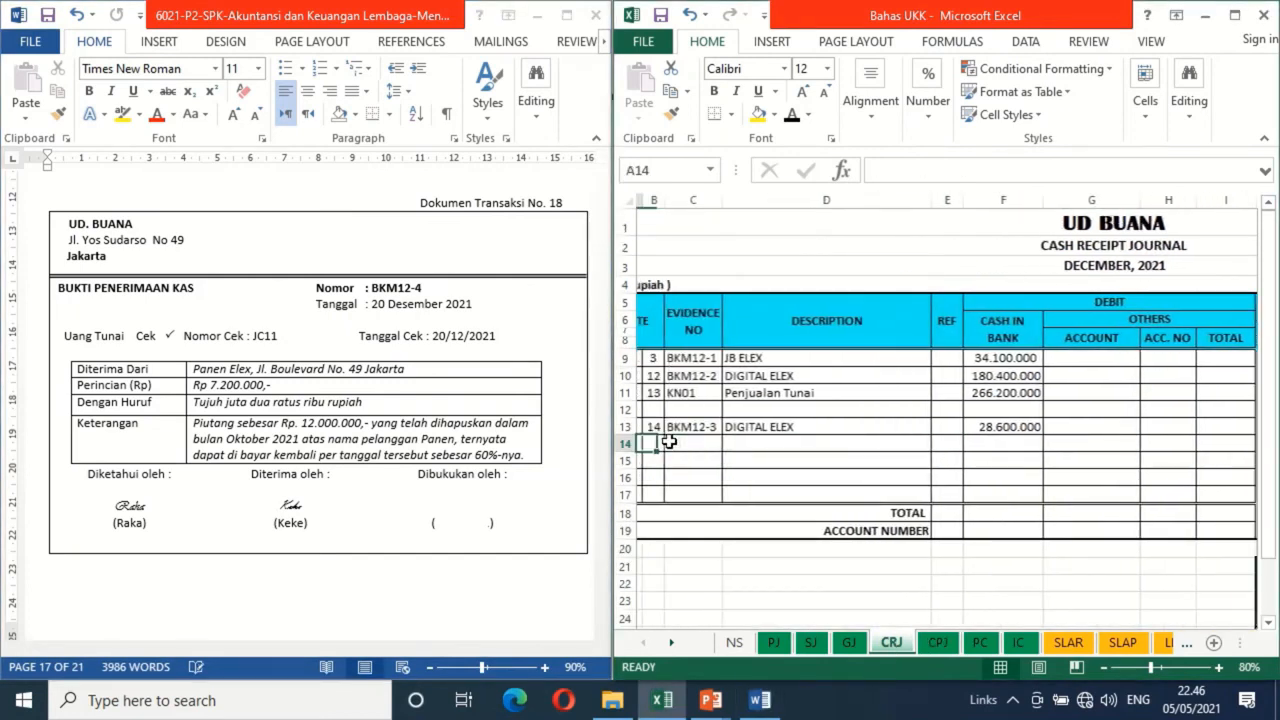
{"action": "key", "text": "Right"}
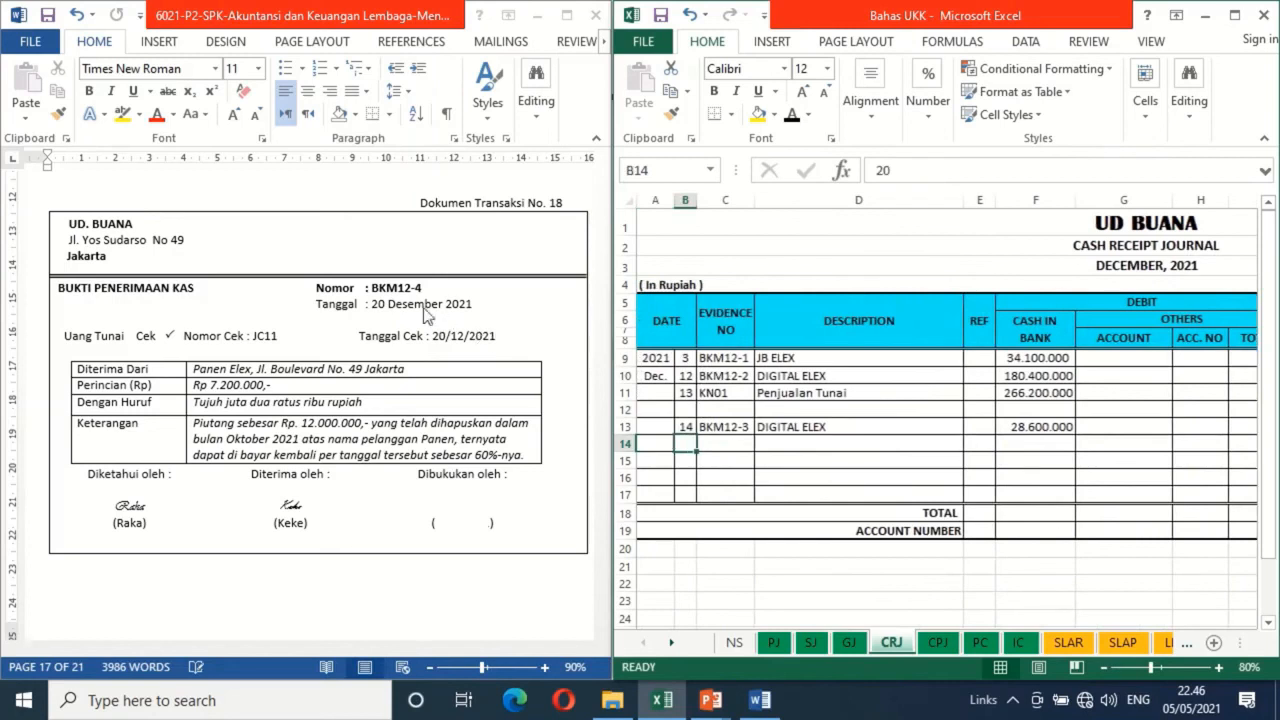
{"action": "left_click", "coordinate": [791, 117]}
{"action": "key", "text": "Right"}
{"action": "left_click", "coordinate": [791, 117]}
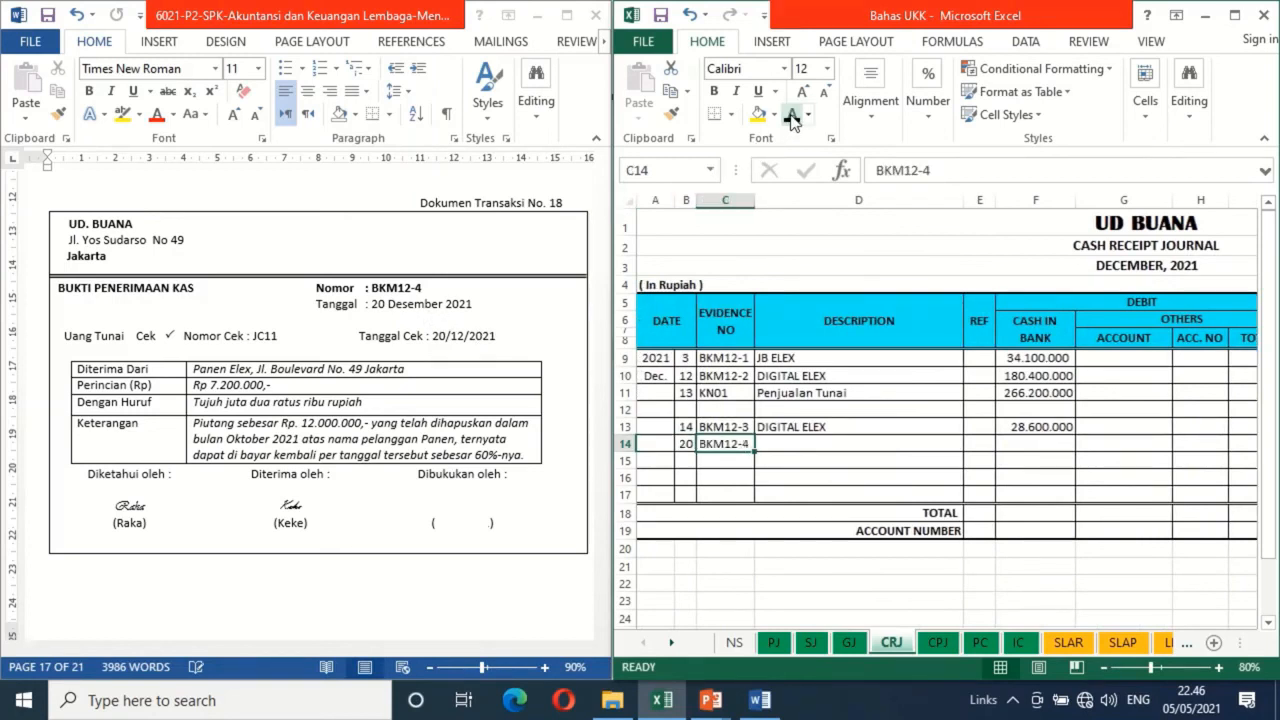
Apply black font to the description Penerimaan Piutang Telah Dihapus and the cash in bank debit 7.200.000 in row 14 of the CRJ sheet
{"action": "left_click", "coordinate": [822, 444]}
{"action": "left_click", "coordinate": [791, 117]}
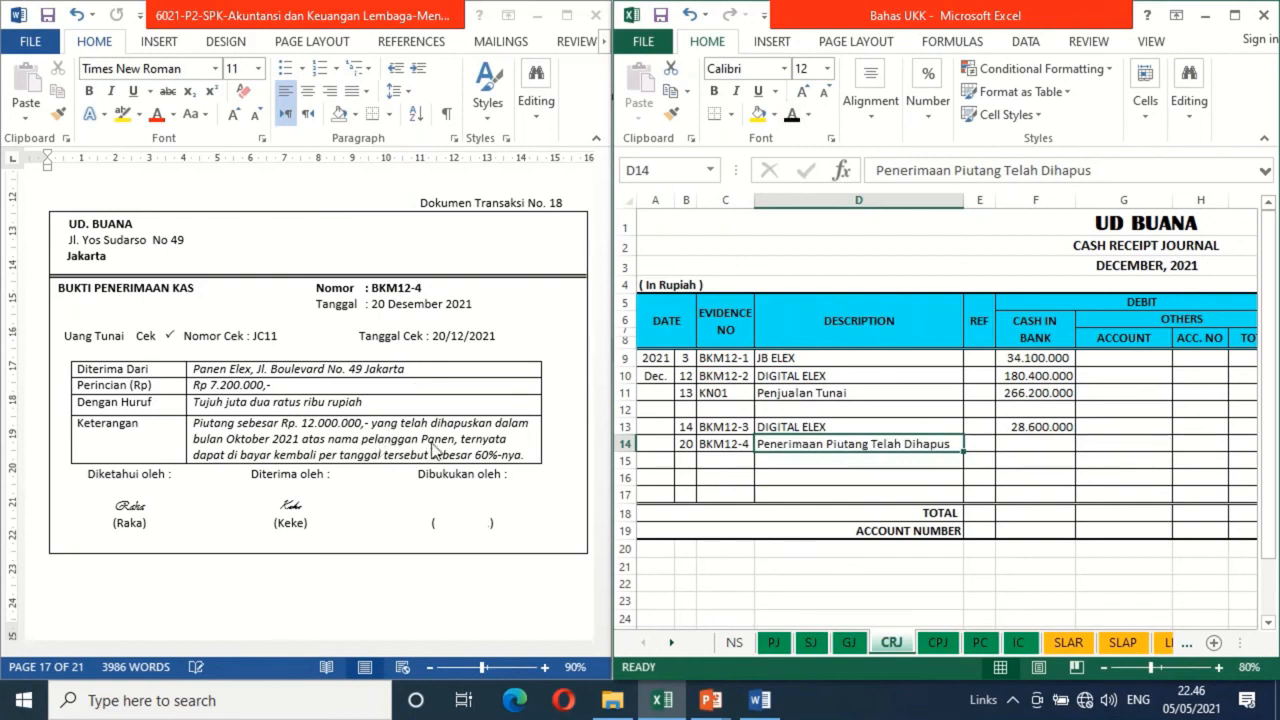
{"action": "key", "text": "Right"}
{"action": "key", "text": "Right"}
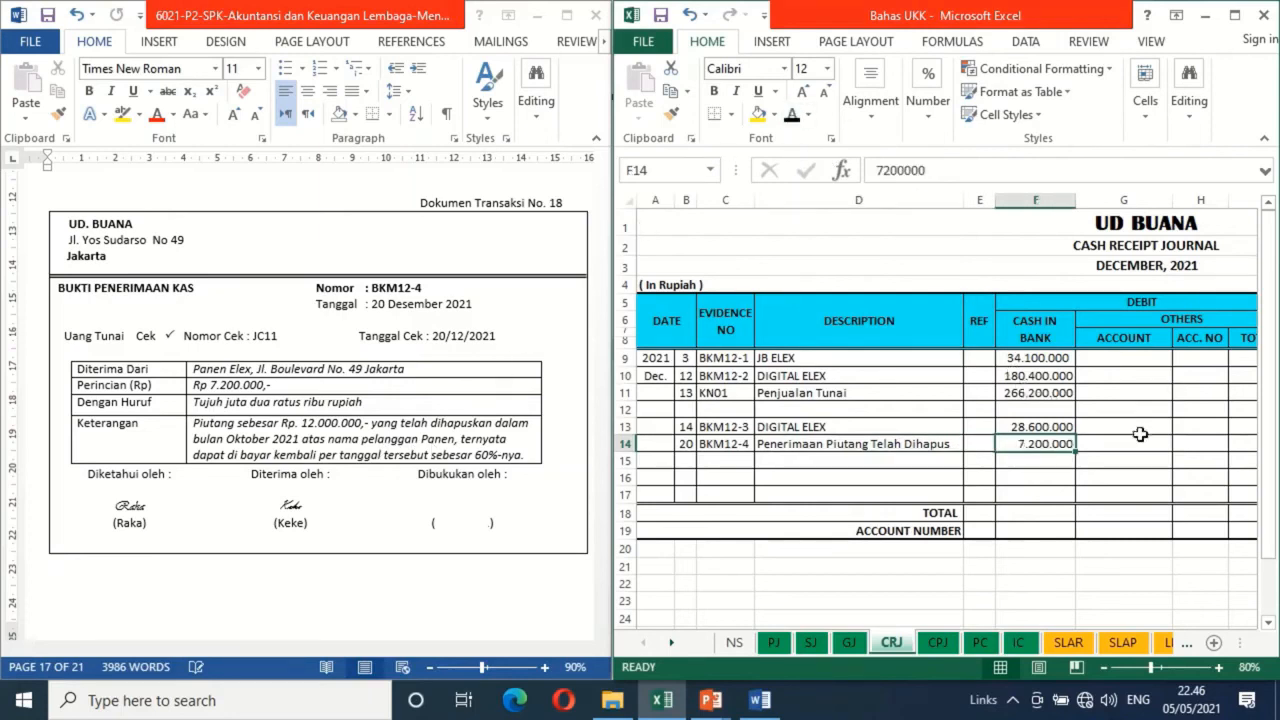
In row 14 of the cash receipt journal, make the credit account Allowance for Doubtful Debt and its total 7.200.000 black
{"action": "key", "text": "Right"}
{"action": "key", "text": "Right"}
{"action": "key", "text": "Right"}
{"action": "key", "text": "Right"}
{"action": "key", "text": "Right"}
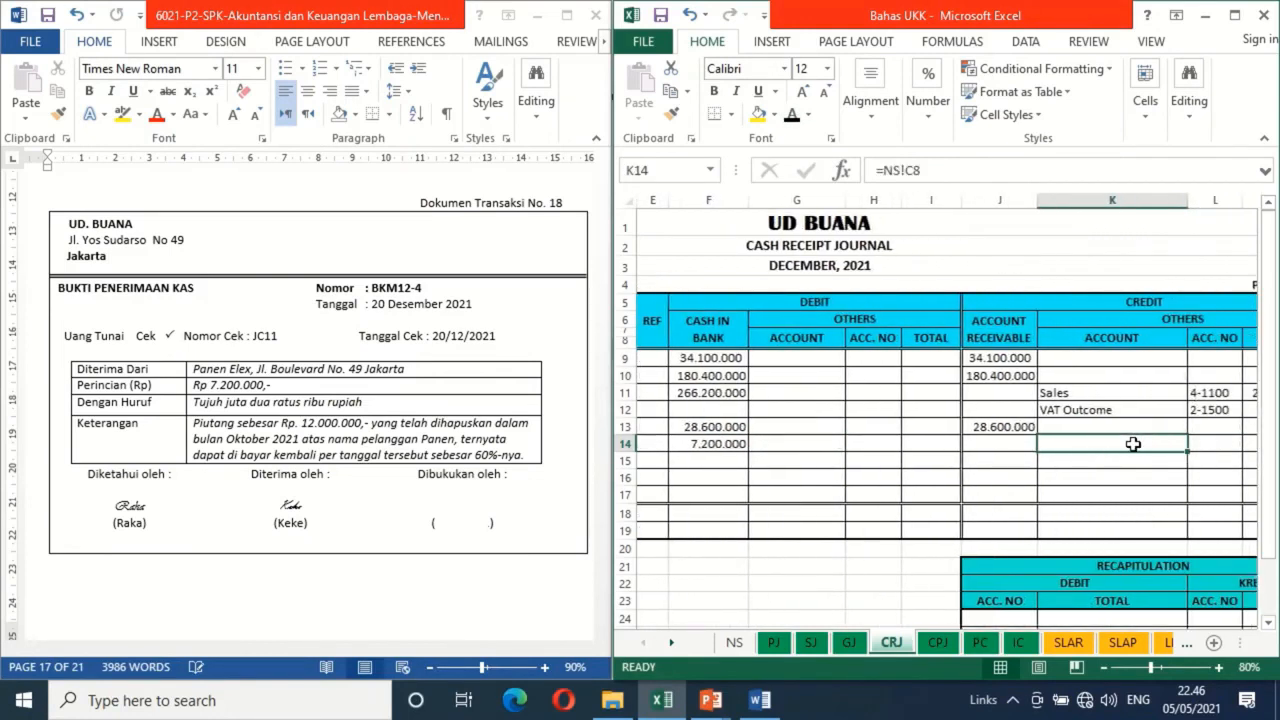
{"action": "left_click", "coordinate": [1006, 445]}
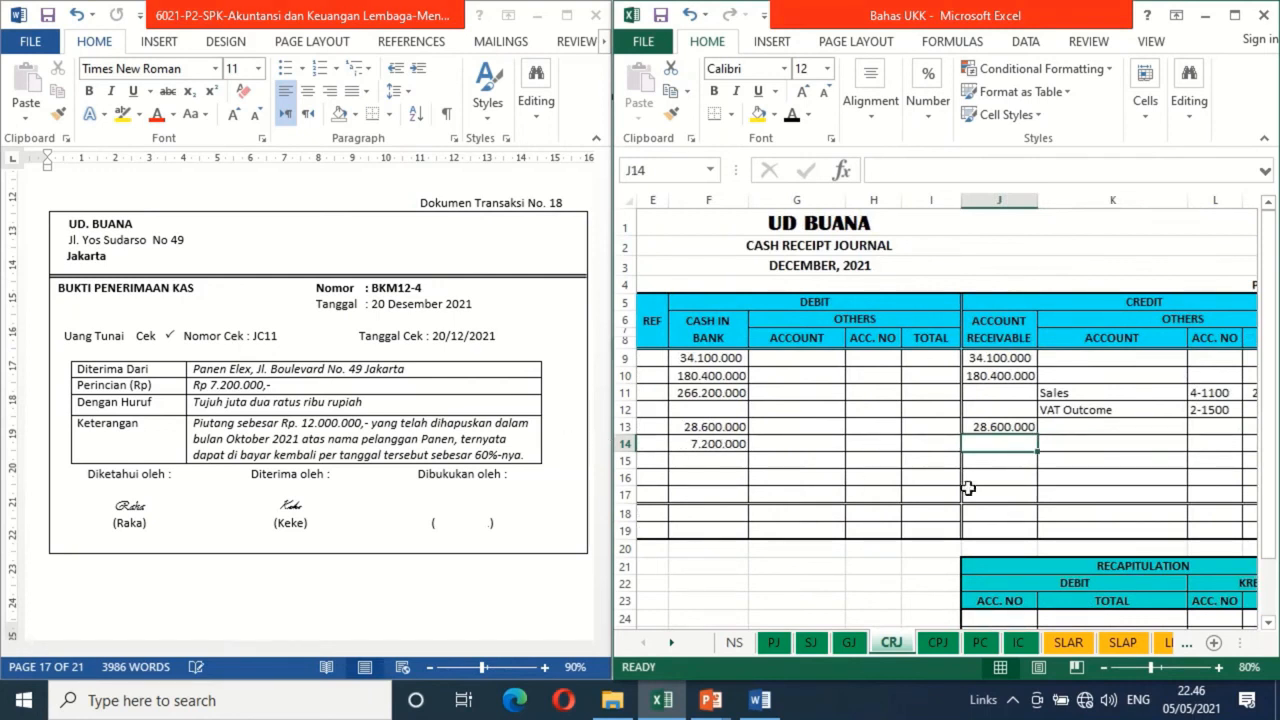
{"action": "left_click", "coordinate": [1052, 451]}
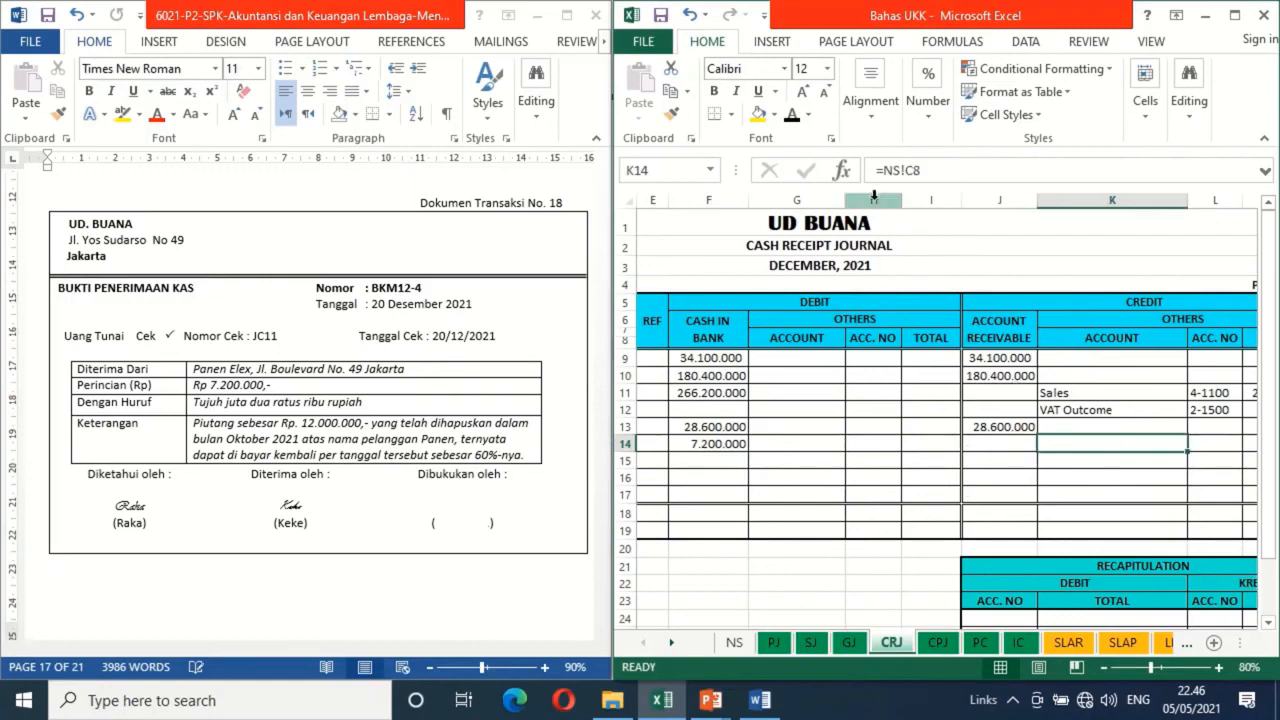
{"action": "left_click", "coordinate": [789, 114]}
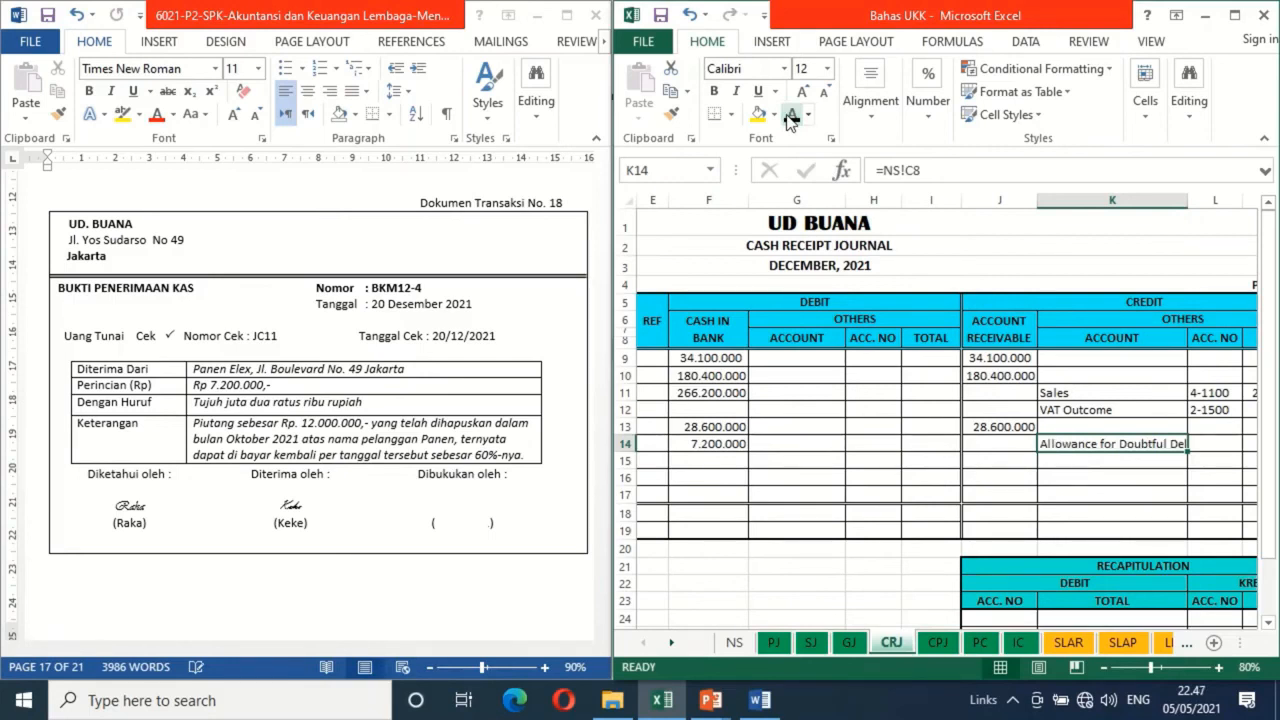
{"action": "key", "text": "Right"}
{"action": "key", "text": "Right"}
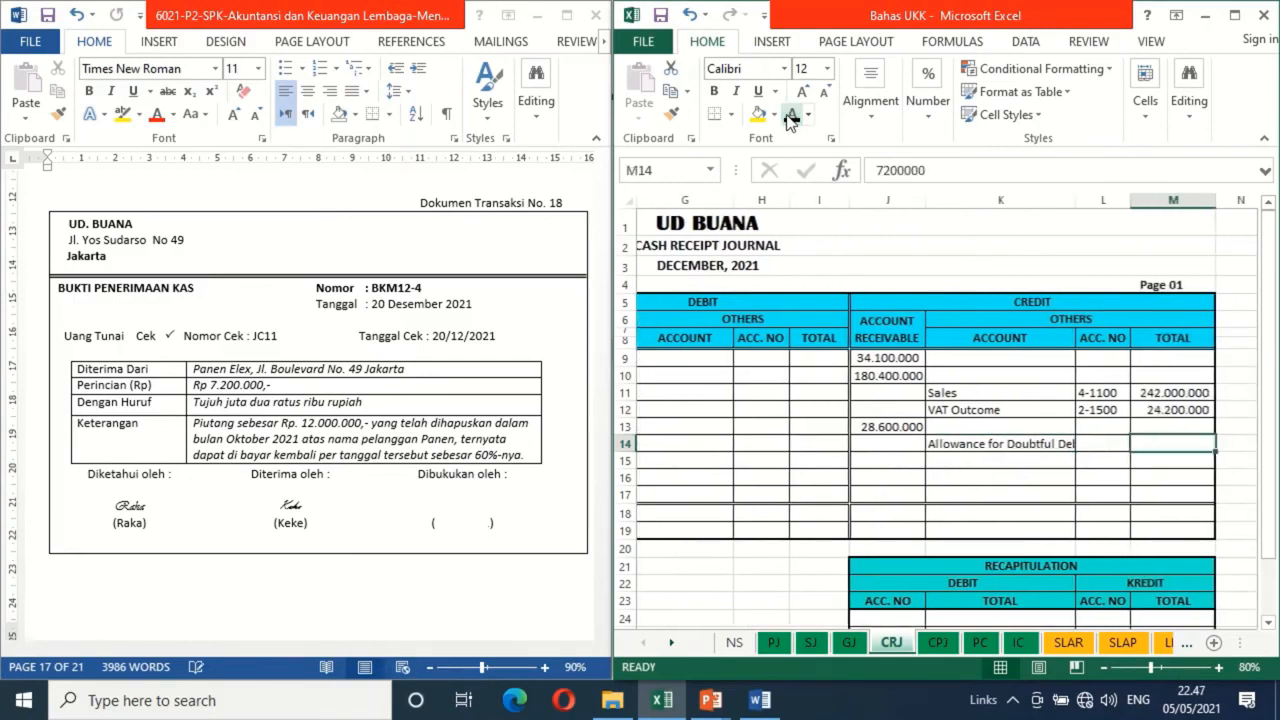
{"action": "left_click", "coordinate": [790, 116]}
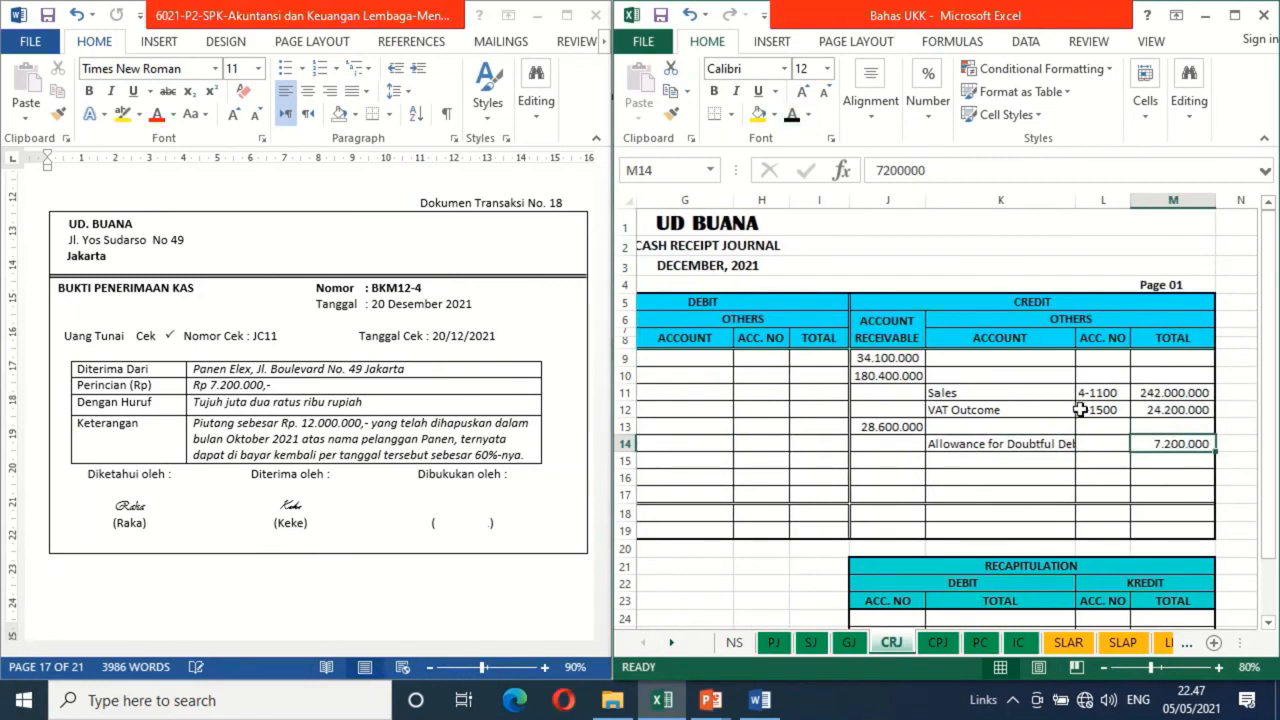
Make credit account number 1-1400 black in row 14 of the CRJ sheet and check it against the account list in the NS sheet
{"action": "left_click", "coordinate": [1098, 448]}
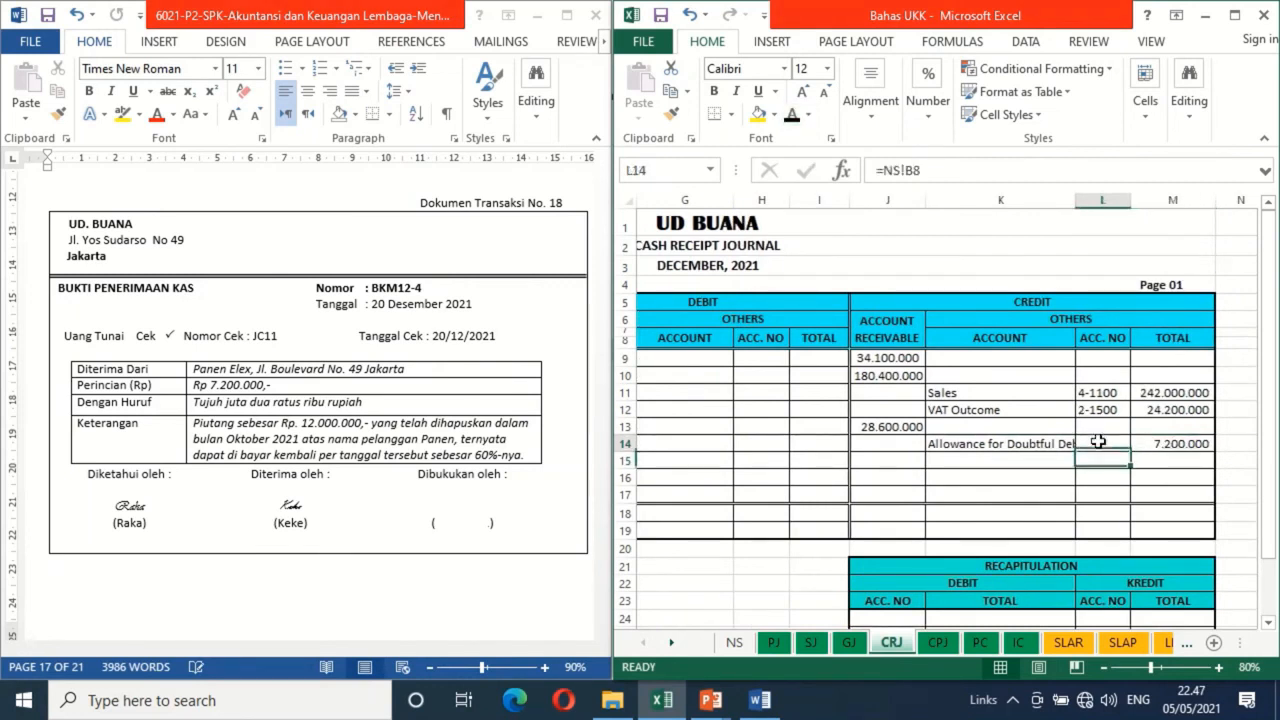
{"action": "left_click", "coordinate": [790, 115]}
{"action": "left_click", "coordinate": [735, 642]}
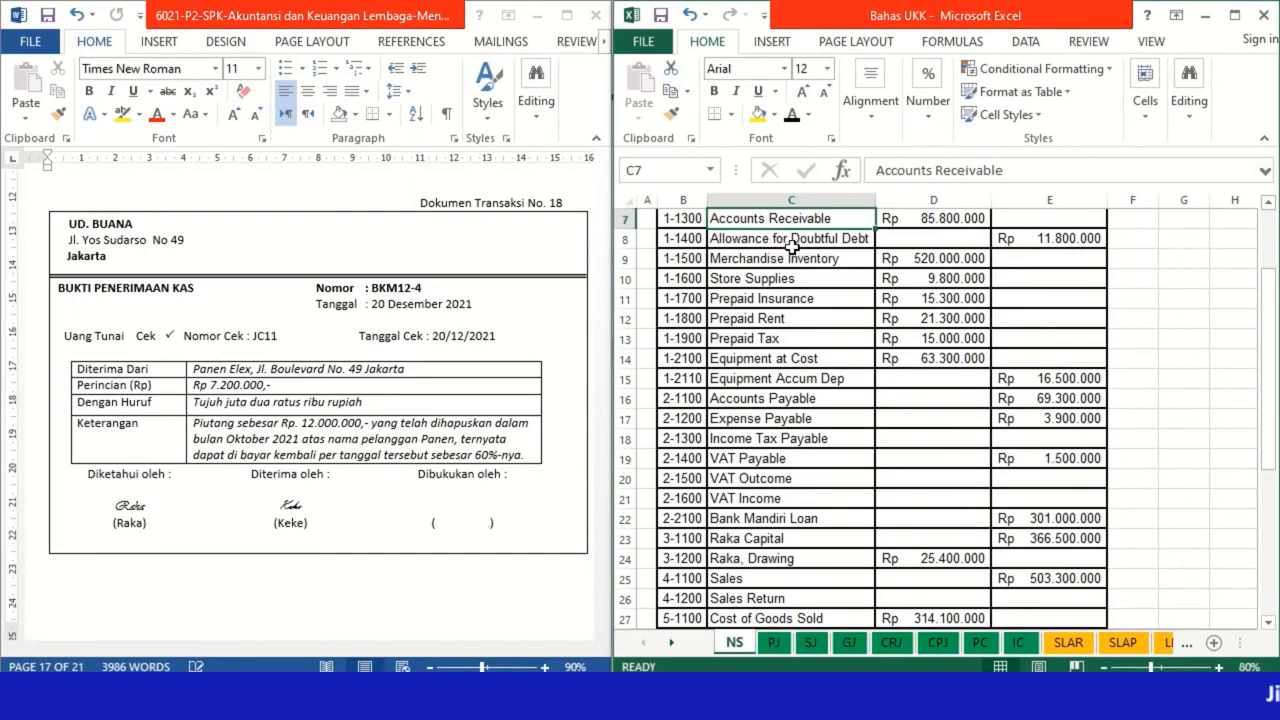
{"action": "left_click", "coordinate": [889, 648]}
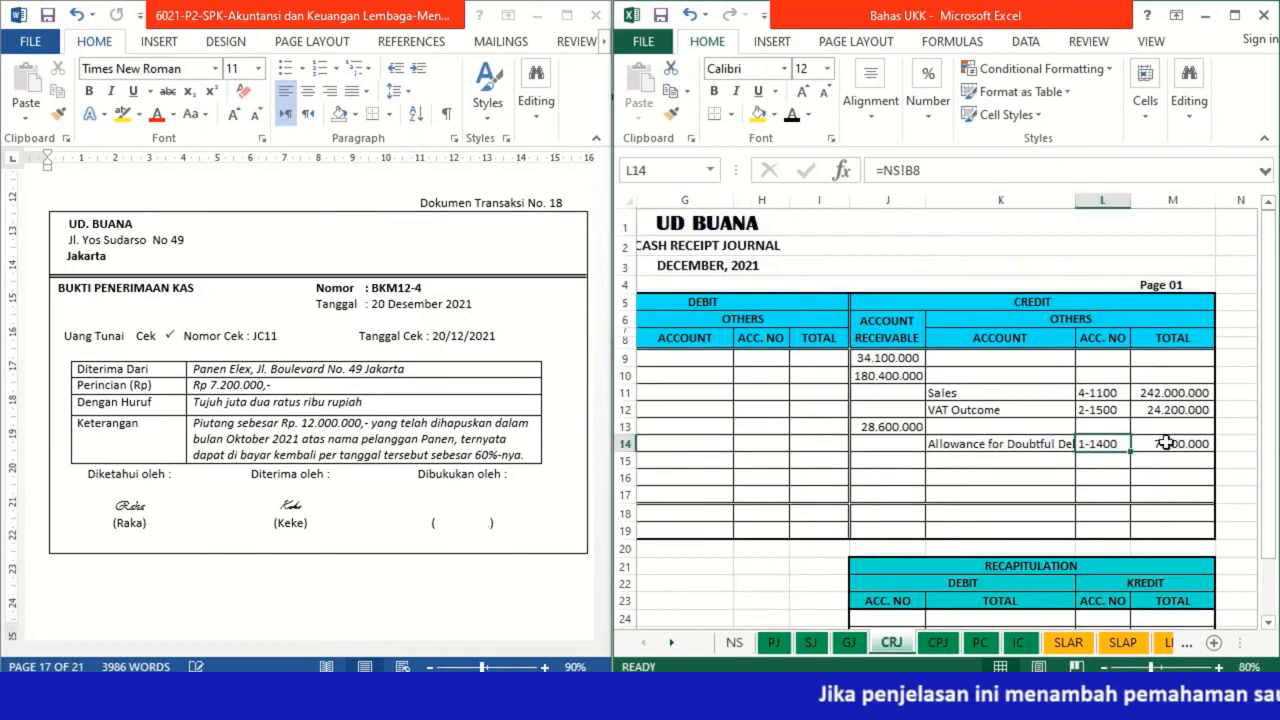
{"action": "left_click", "coordinate": [1166, 443]}
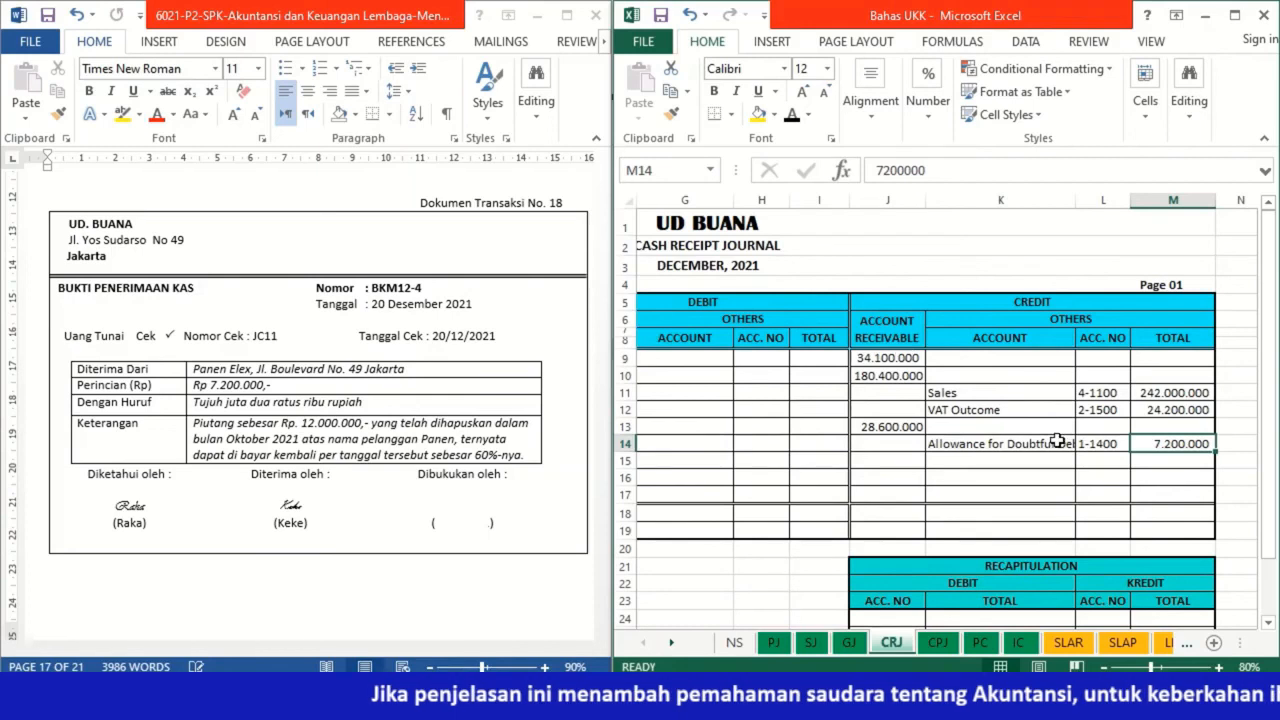
{"action": "left_click", "coordinate": [1014, 445]}
{"action": "key", "text": "Home"}
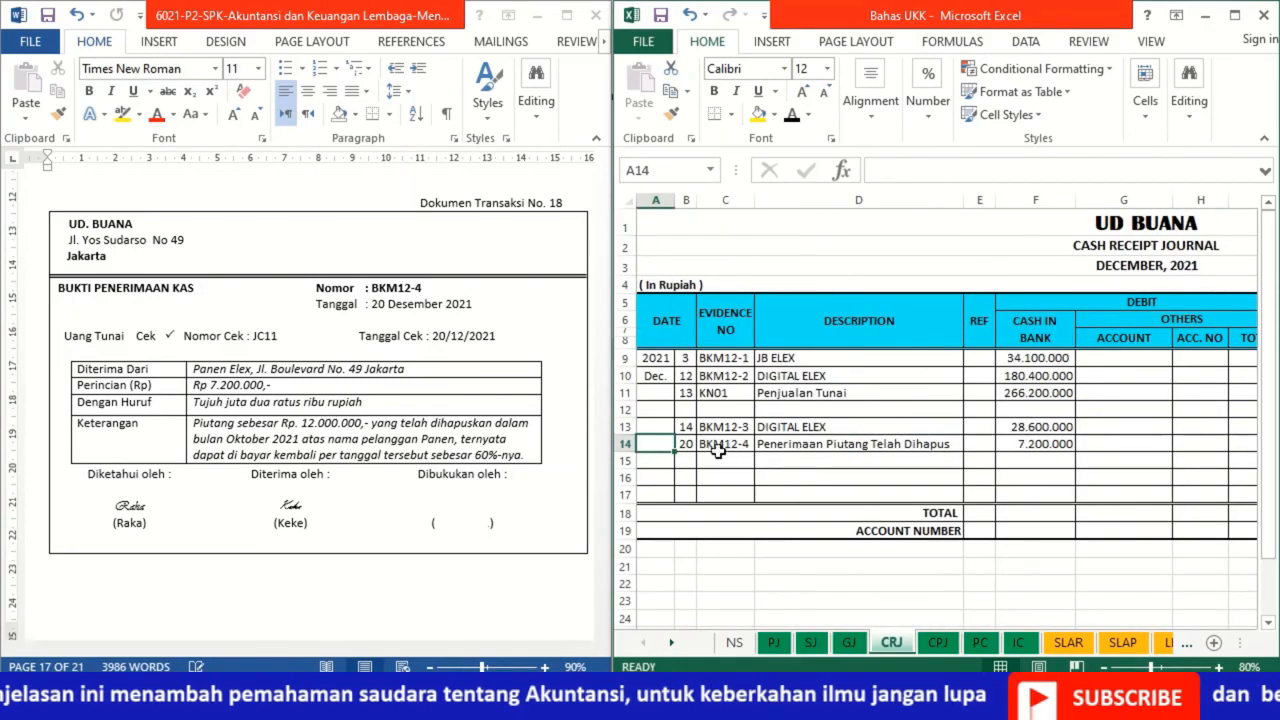
In the Word file, remove the blank shape covering the Dibukukan oleh signature on Dokumen Transaksi No. 18
{"action": "left_click", "coordinate": [471, 517]}
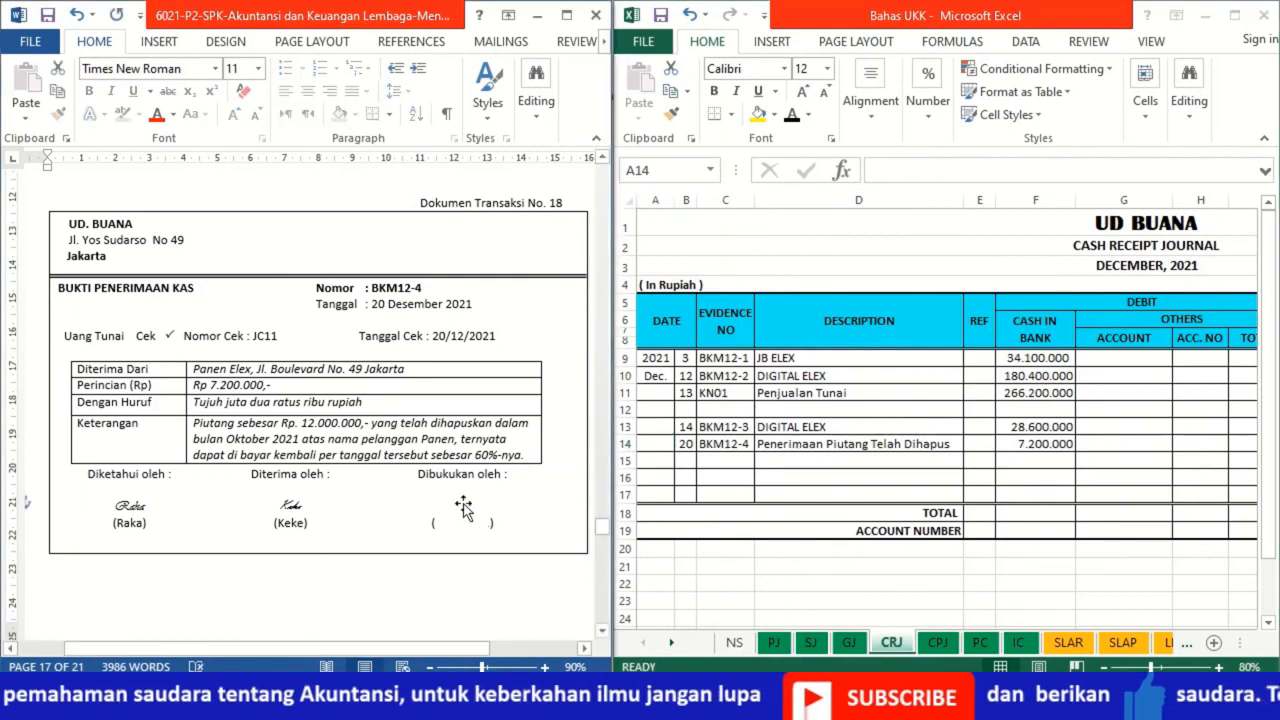
{"action": "key", "text": "ctrl+v"}
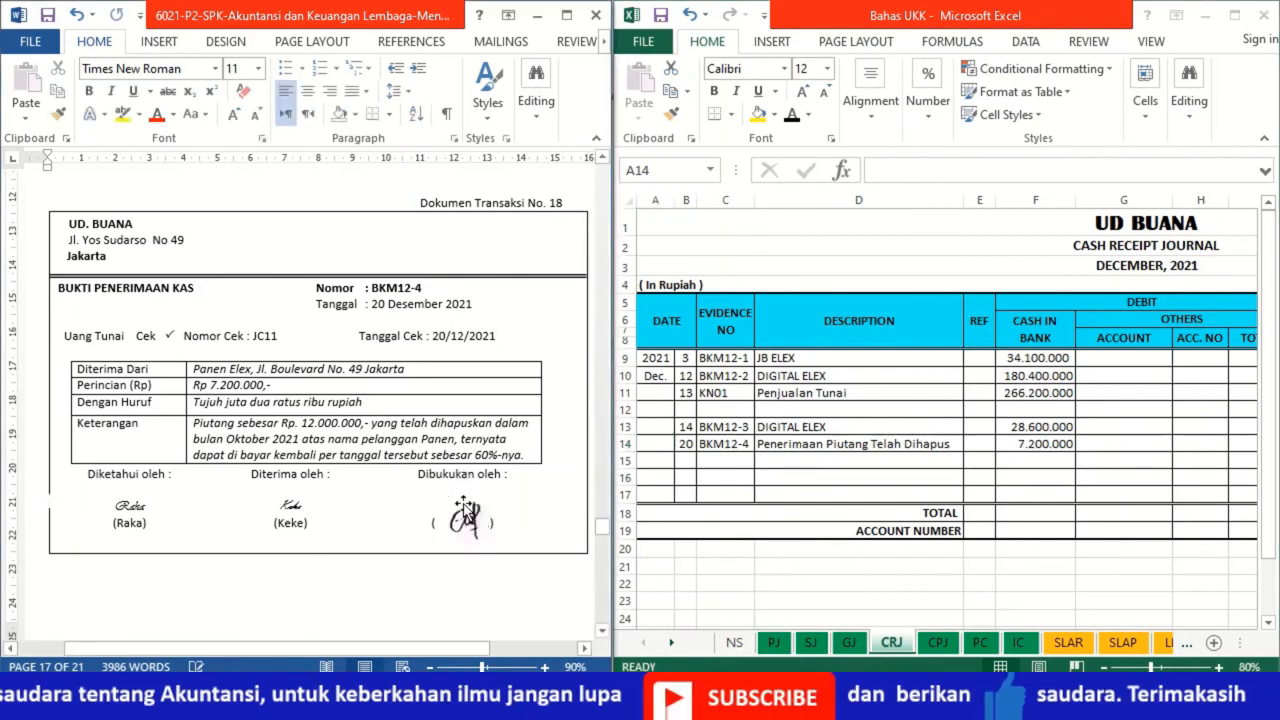
For Dokumen Transaksi No. 19, apply black font to date 22 and invoice number A17 in row 11 of the PJ sheet
{"action": "left_click", "coordinate": [602, 631]}
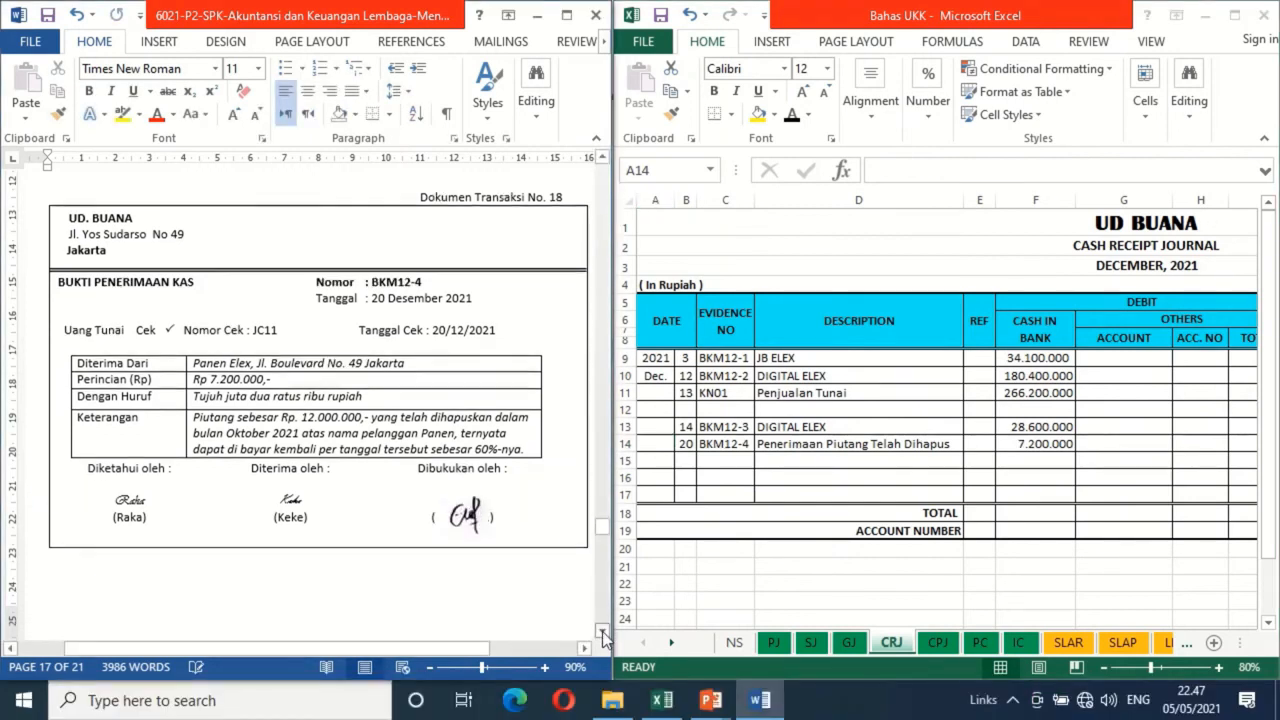
{"action": "left_click", "coordinate": [602, 631]}
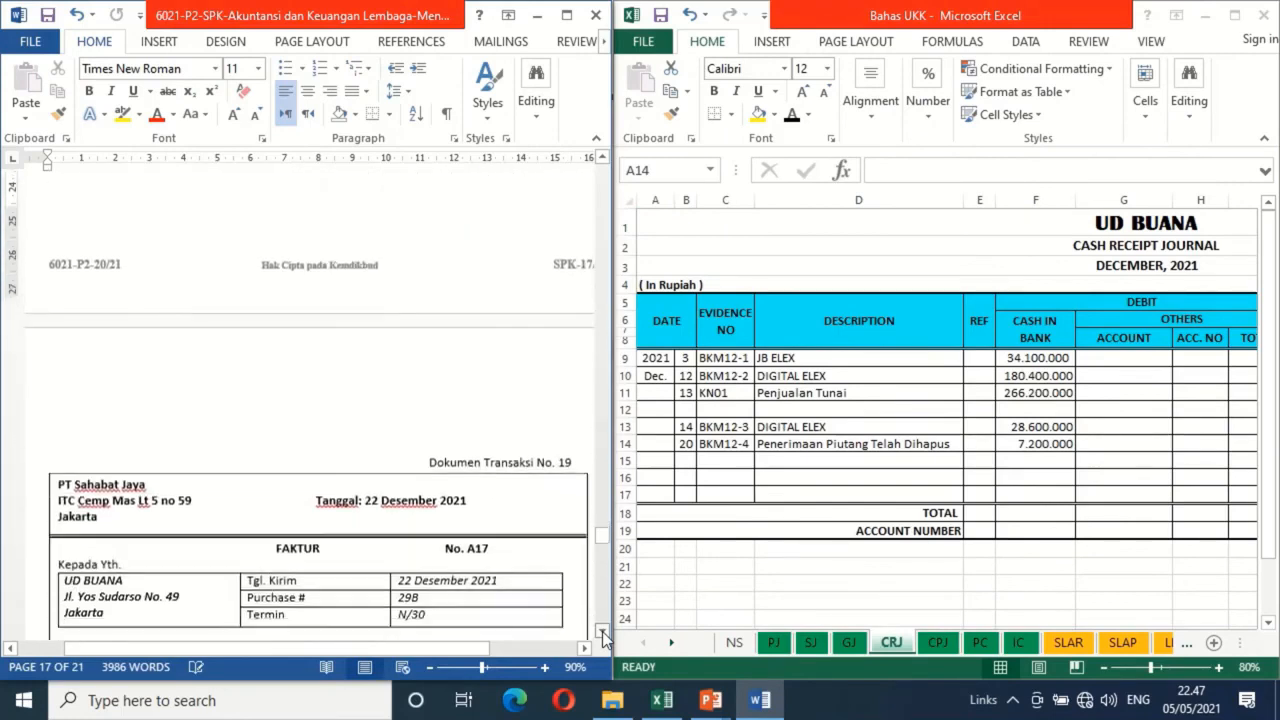
{"action": "left_click", "coordinate": [602, 631]}
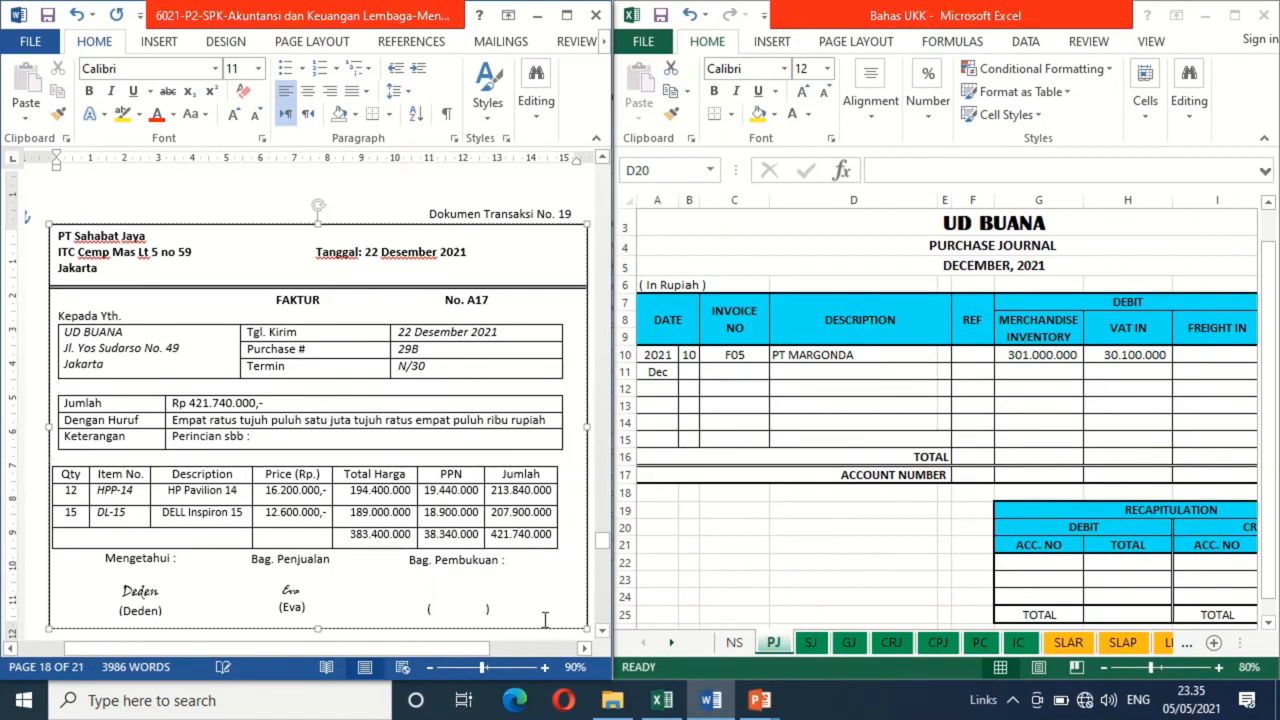
{"action": "left_click", "coordinate": [683, 371]}
{"action": "left_click", "coordinate": [684, 371]}
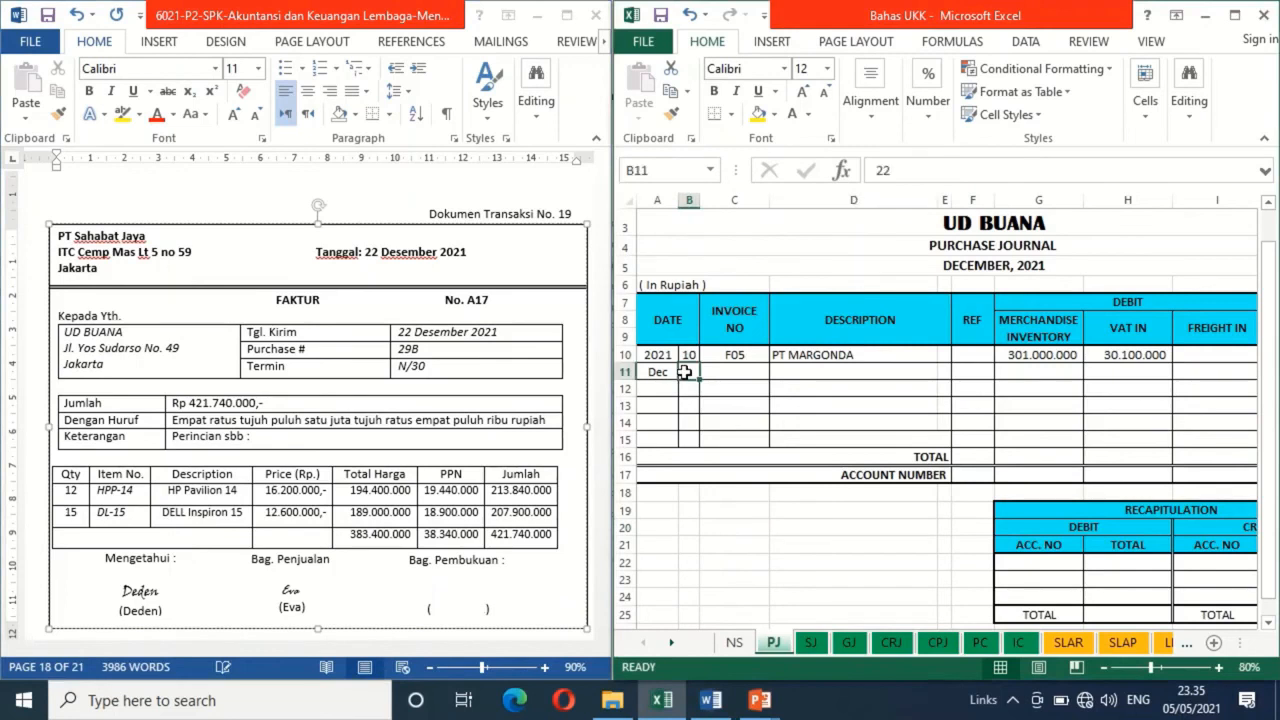
{"action": "left_click", "coordinate": [792, 113]}
{"action": "left_click", "coordinate": [738, 371]}
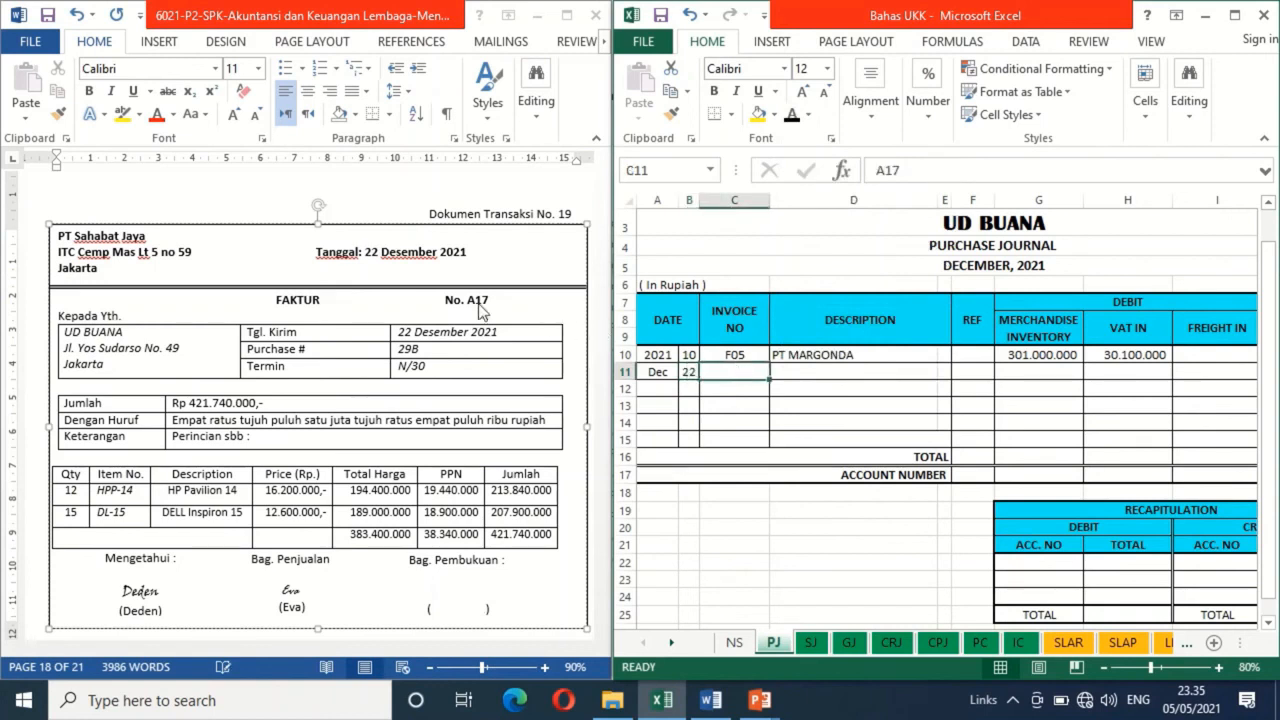
{"action": "left_click", "coordinate": [792, 114]}
Apply black font to the description PT SAHABAT JAYA and the merchandise inventory formula =IC!G17+IC!G49 in row 11 of the PJ sheet
{"action": "left_click", "coordinate": [810, 375]}
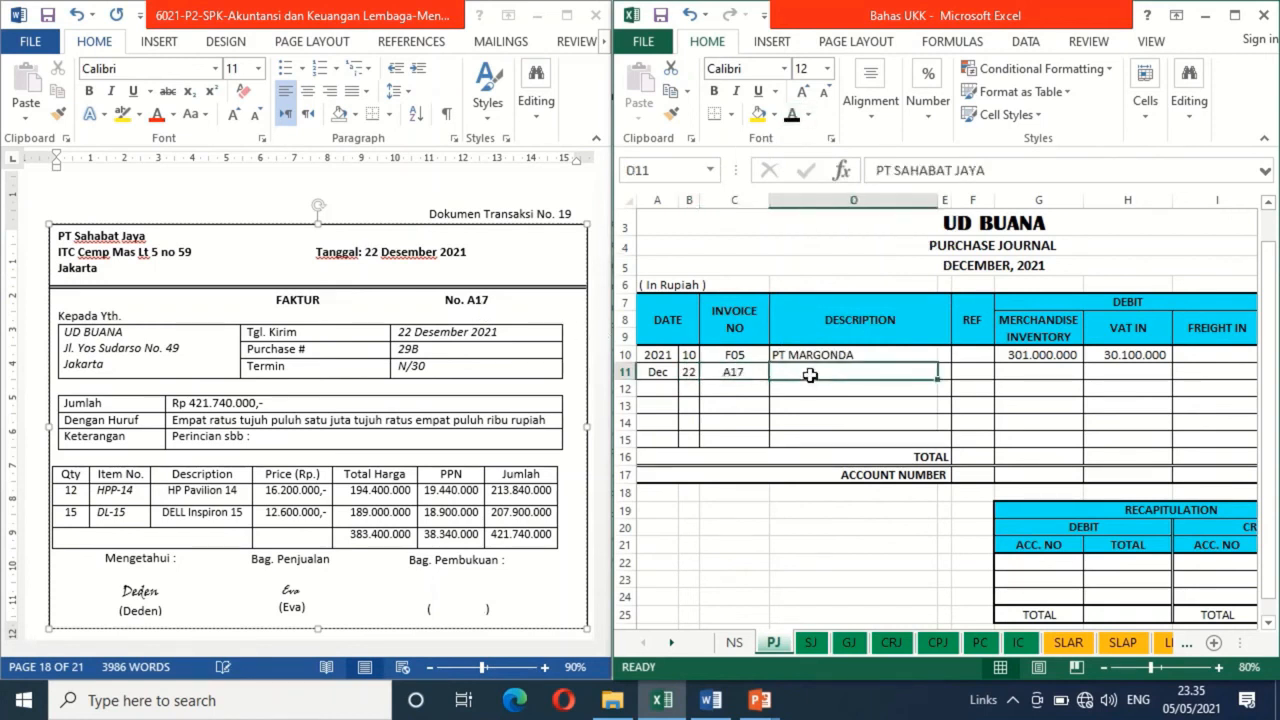
{"action": "left_click", "coordinate": [791, 123]}
{"action": "left_click", "coordinate": [1048, 375]}
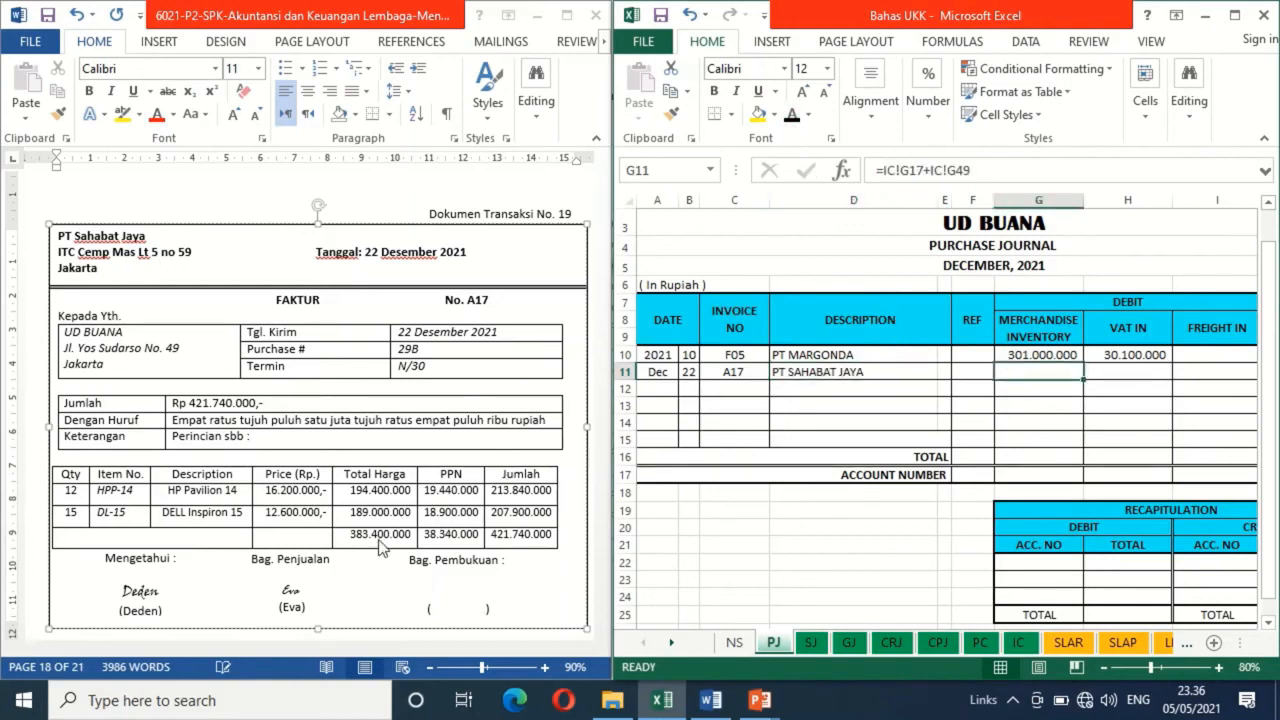
{"action": "left_click", "coordinate": [792, 116]}
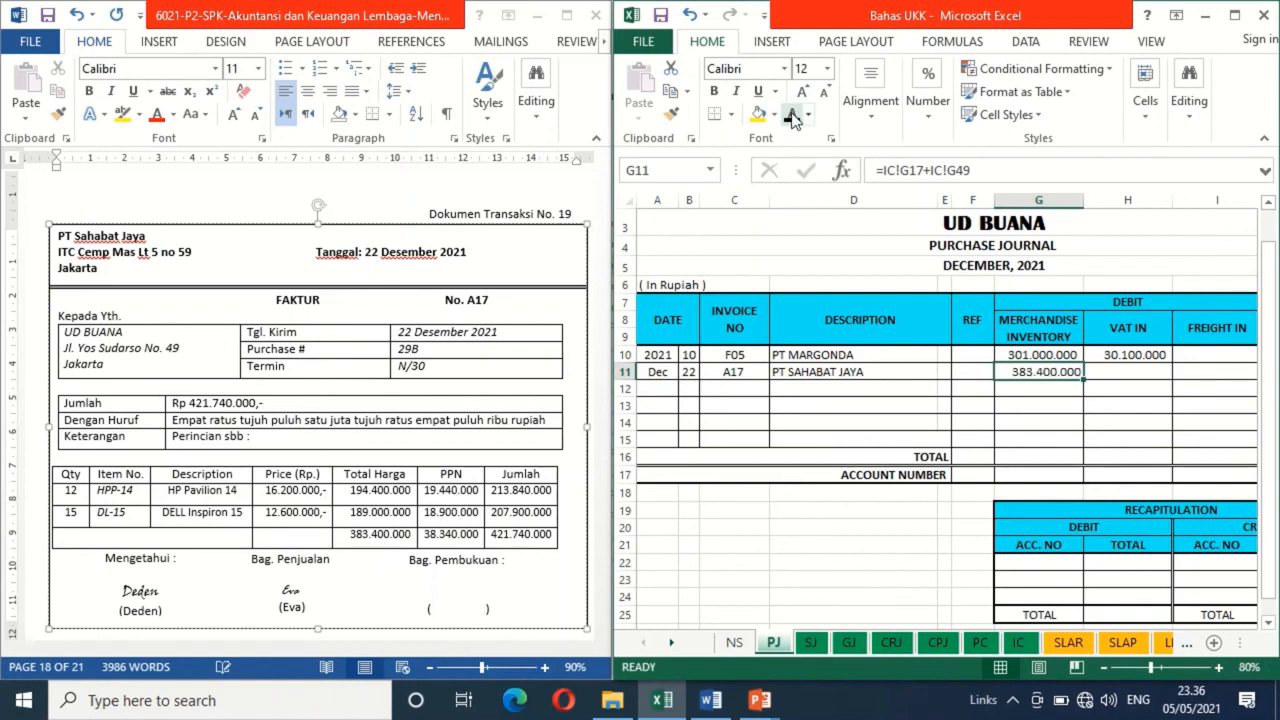
Make the VAT in formula =G11*10% and the account payable formula =G11+H11+I11 black in row 11 of the purchase journal
{"action": "left_click", "coordinate": [1110, 385]}
{"action": "left_click", "coordinate": [1115, 371]}
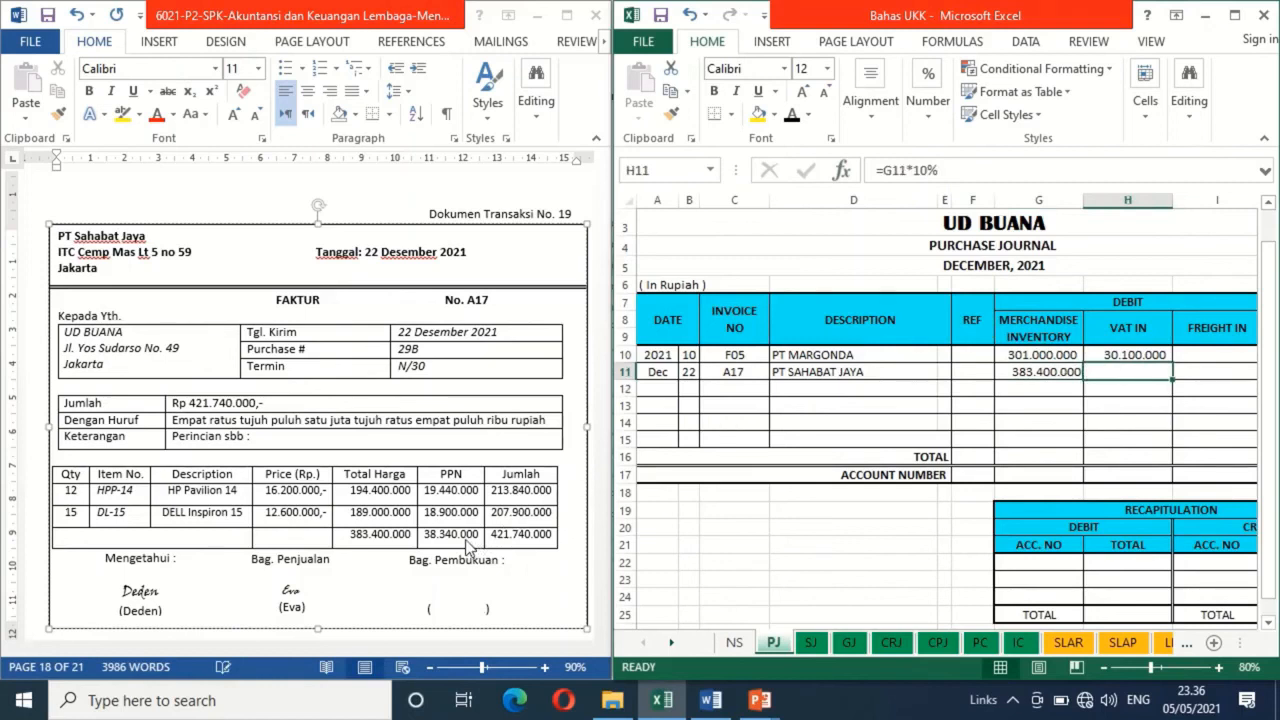
{"action": "left_click", "coordinate": [794, 117]}
{"action": "key", "text": "Right"}
{"action": "key", "text": "Right"}
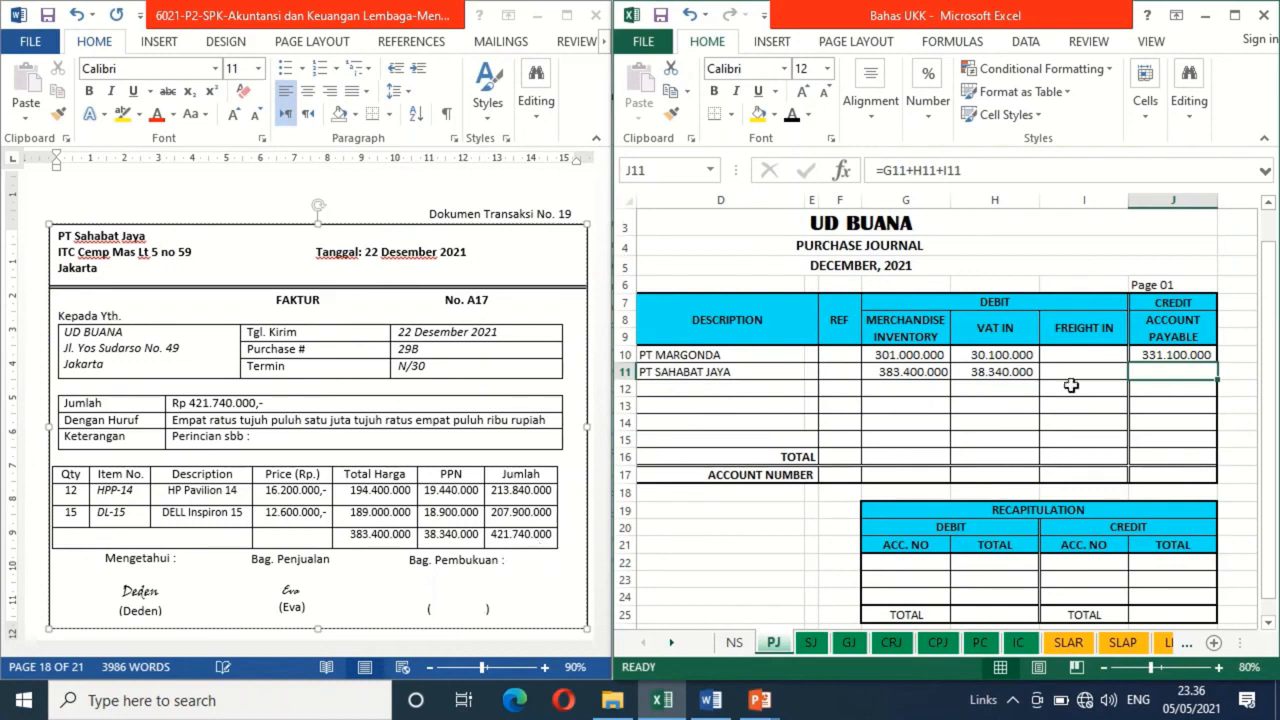
{"action": "left_click", "coordinate": [791, 115]}
On the HPP-14 card of the IC sheet, enter evidence number A17 in row 17 and apply black font to the description Pembelian
{"action": "left_click", "coordinate": [1017, 643]}
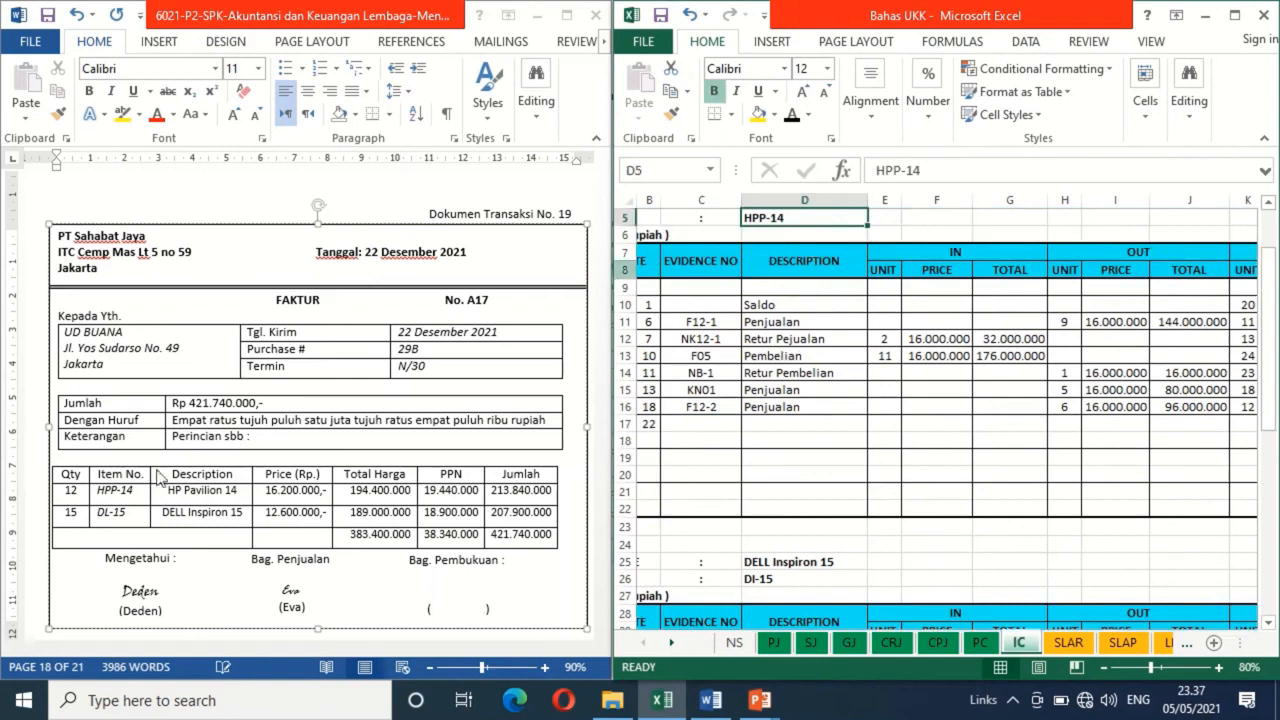
{"action": "left_click", "coordinate": [645, 425]}
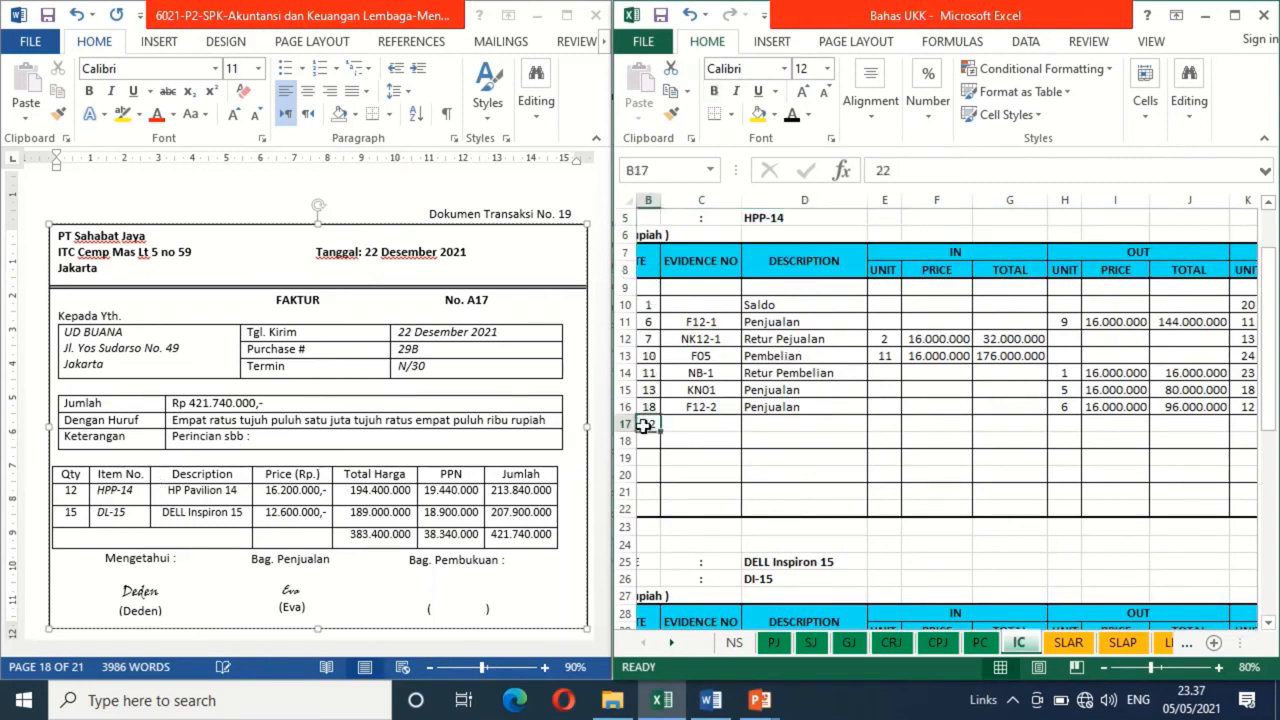
{"action": "left_click", "coordinate": [702, 427]}
{"action": "type", "text": "A17"}
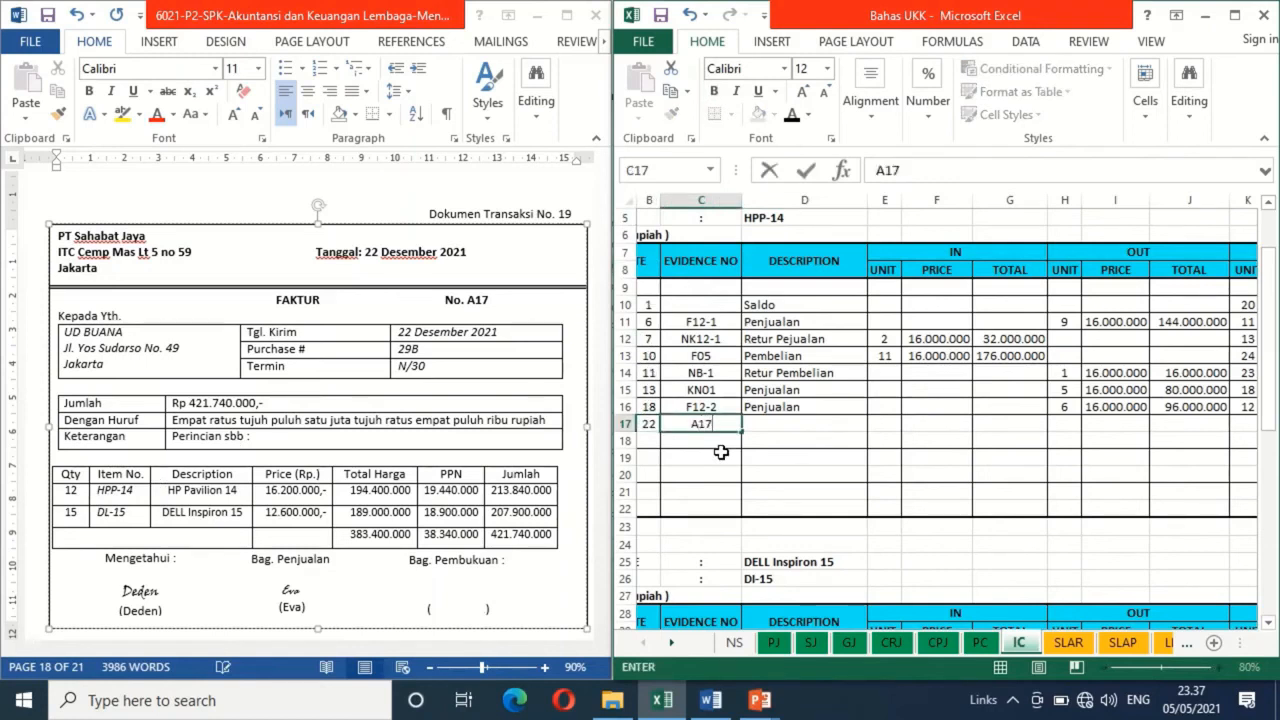
{"action": "key", "text": "Tab"}
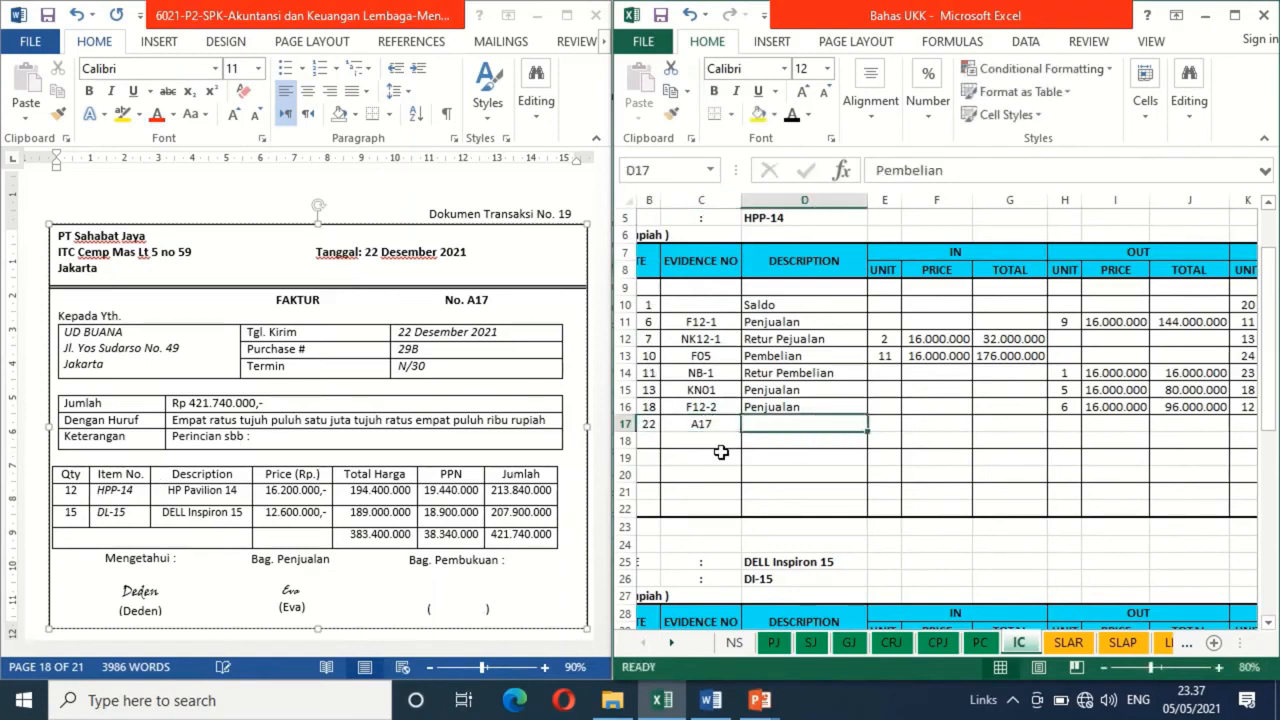
{"action": "left_click", "coordinate": [794, 121]}
{"action": "key", "text": "Tab"}
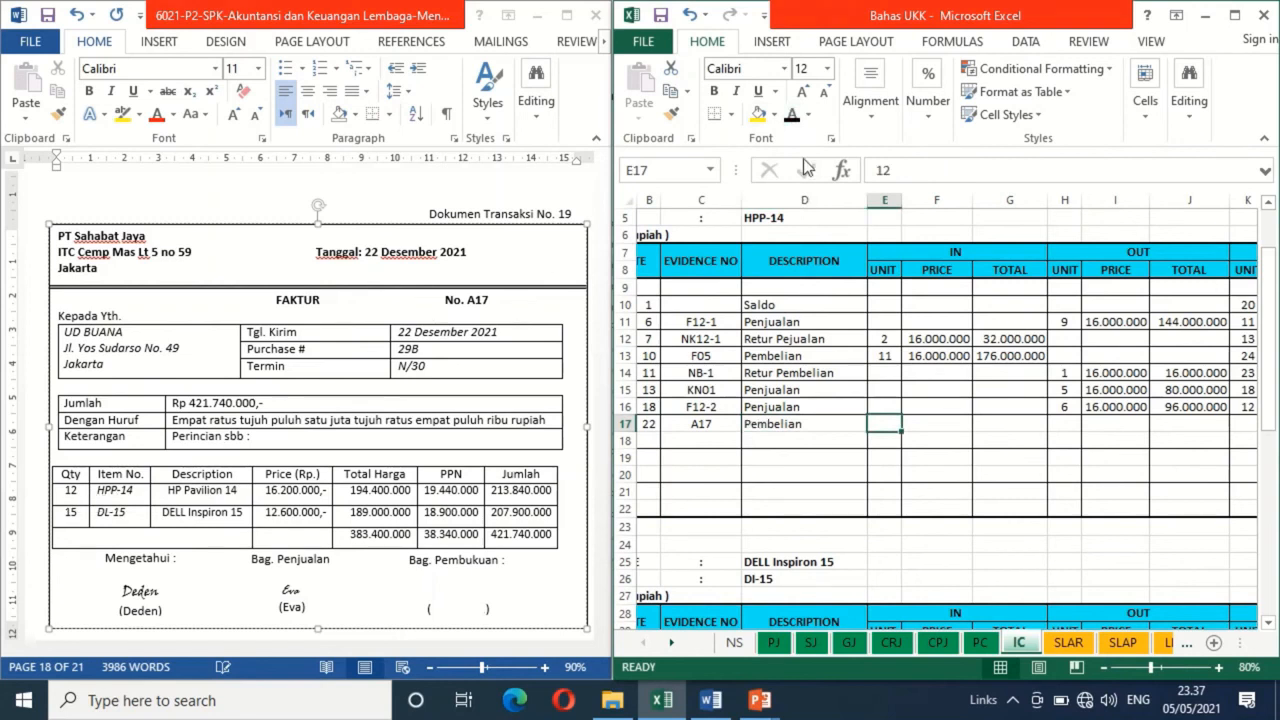
In row 17 of the HPP-14 card, apply black font to the IN unit 12, price 16200000 and total formula =E17*F17
{"action": "left_click", "coordinate": [792, 118]}
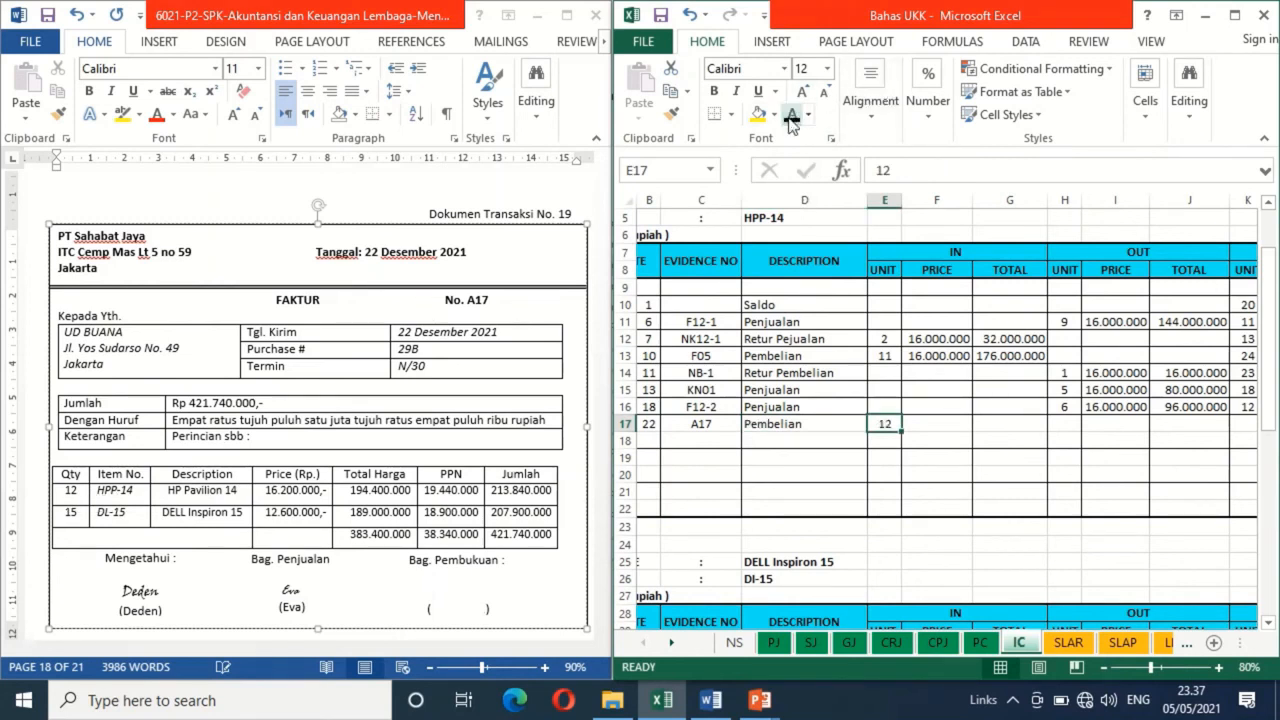
{"action": "key", "text": "Right"}
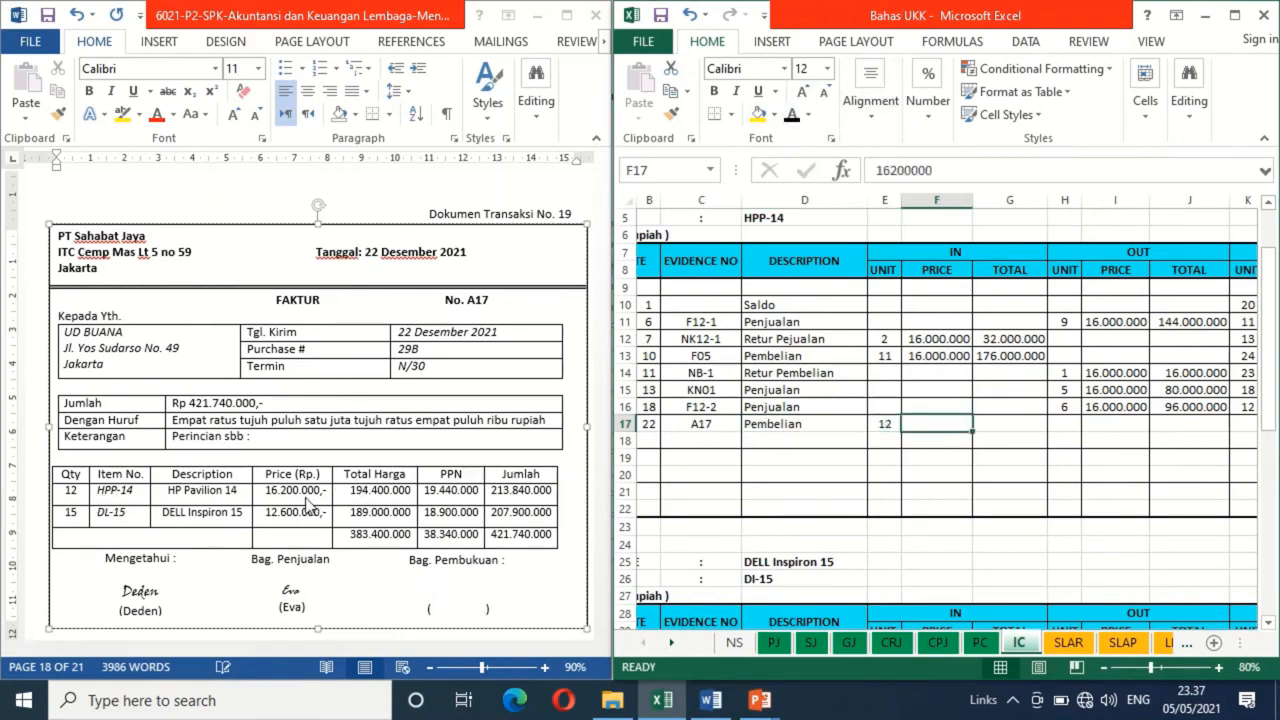
{"action": "left_click", "coordinate": [792, 117]}
{"action": "key", "text": "Right"}
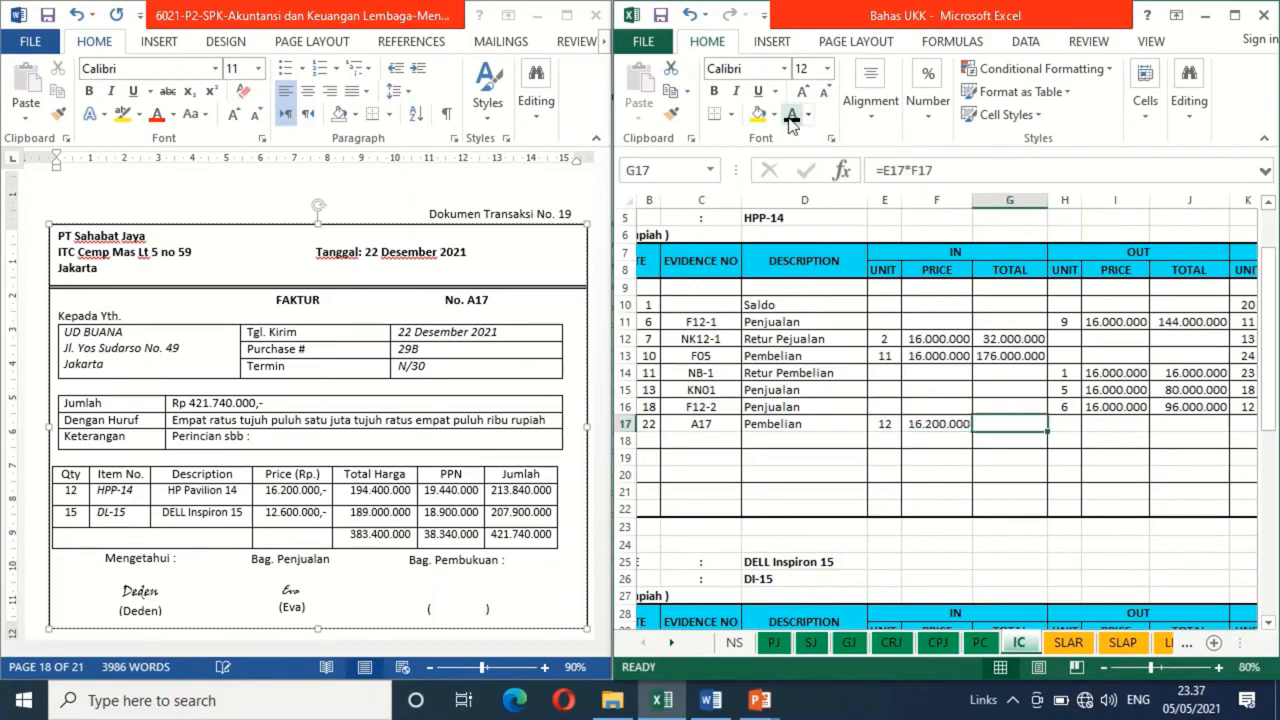
{"action": "left_click", "coordinate": [792, 117]}
Make the BALANCE unit 12, price formula =L16 and total formula =K17*L17 black in row 17 of the HPP-14 card
{"action": "key", "text": "Right"}
{"action": "key", "text": "Right"}
{"action": "key", "text": "Right"}
{"action": "key", "text": "Right"}
{"action": "key", "text": "Right"}
{"action": "key", "text": "Right"}
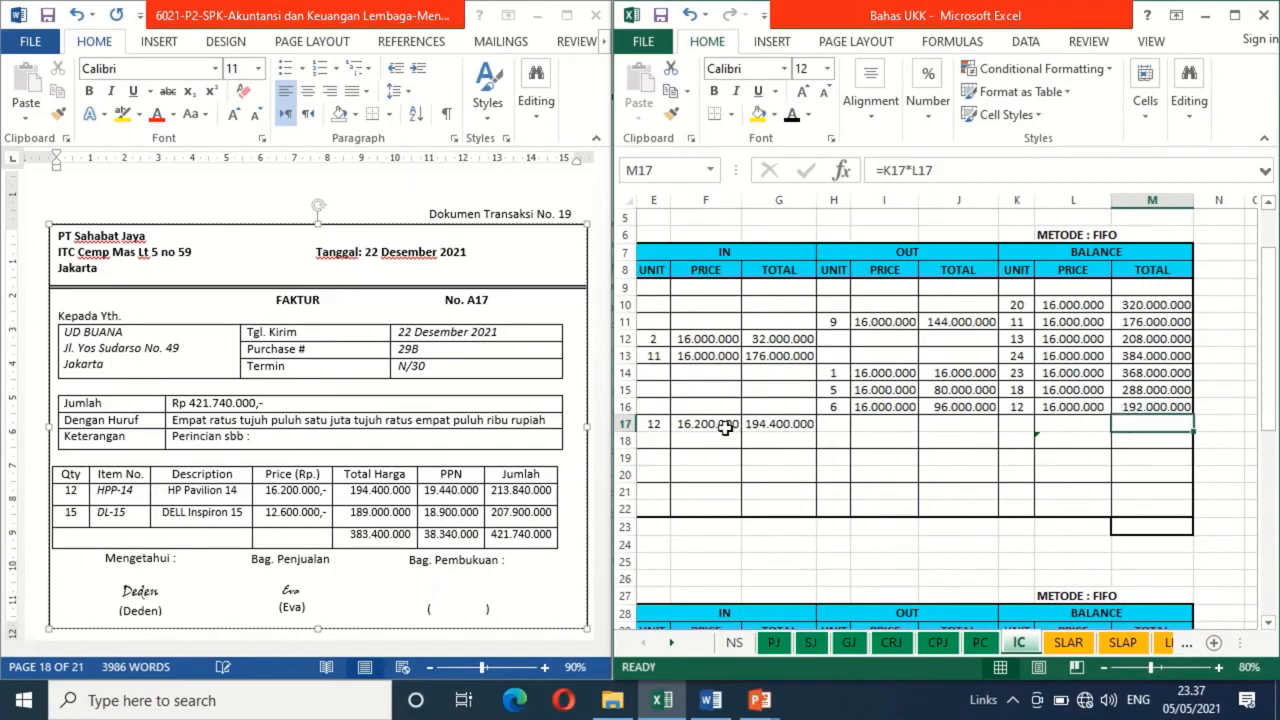
{"action": "left_click", "coordinate": [1017, 427]}
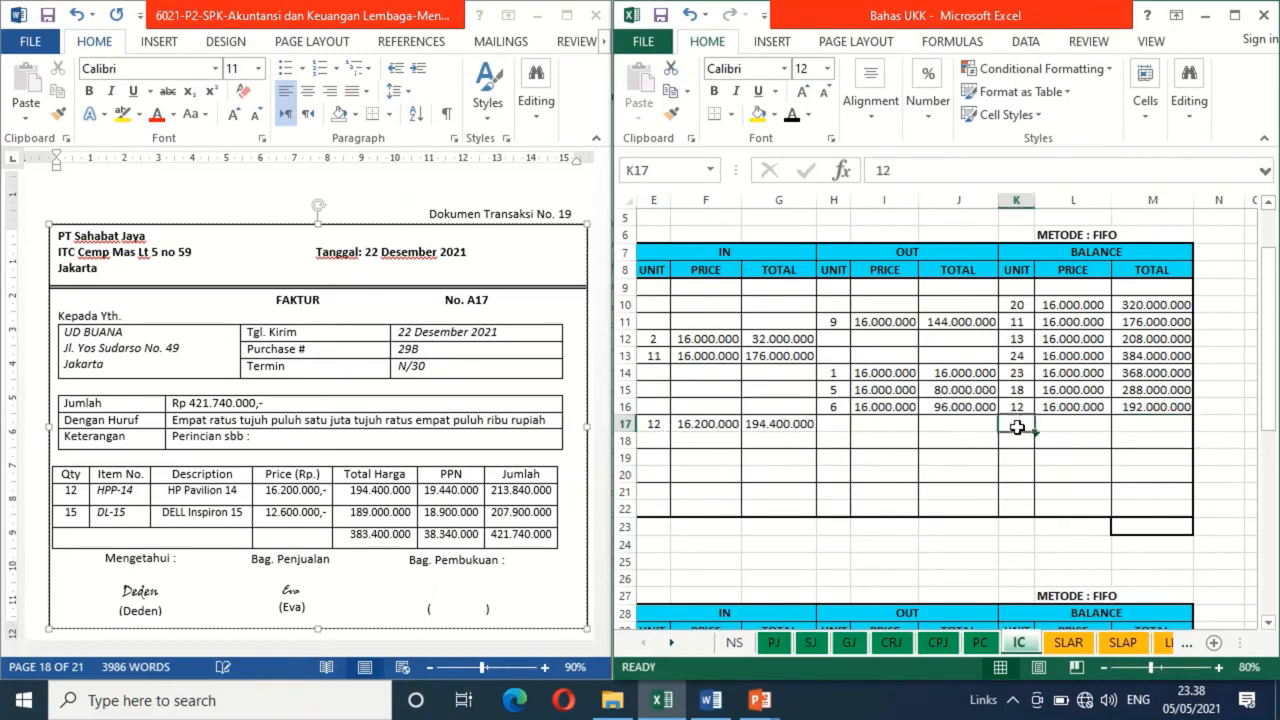
{"action": "left_click", "coordinate": [792, 113]}
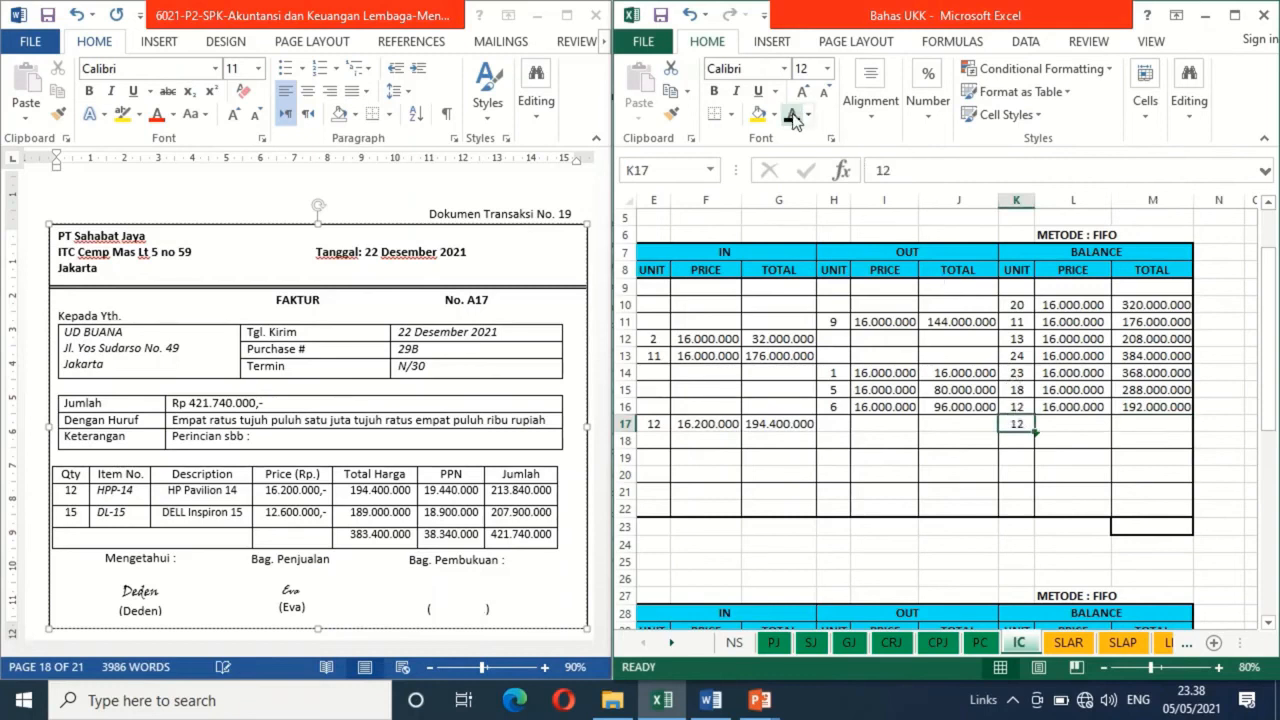
{"action": "left_click", "coordinate": [1061, 421]}
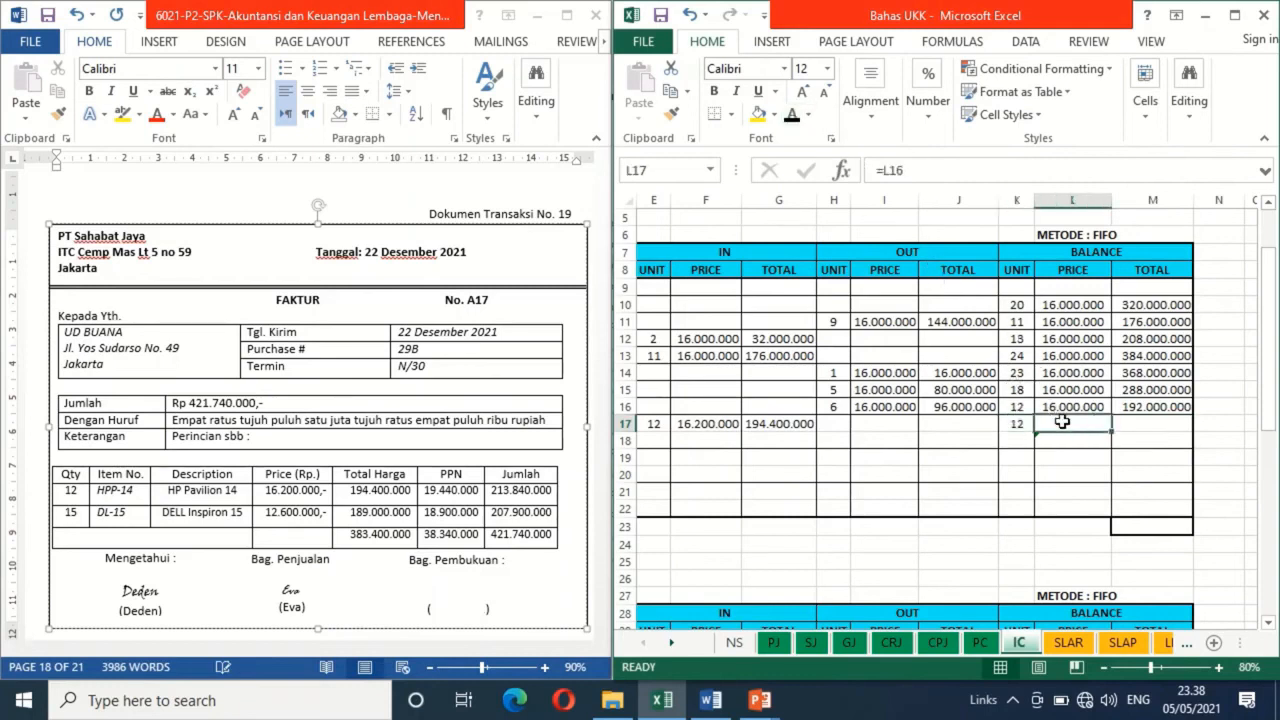
{"action": "left_click", "coordinate": [792, 113]}
{"action": "left_click", "coordinate": [1139, 424]}
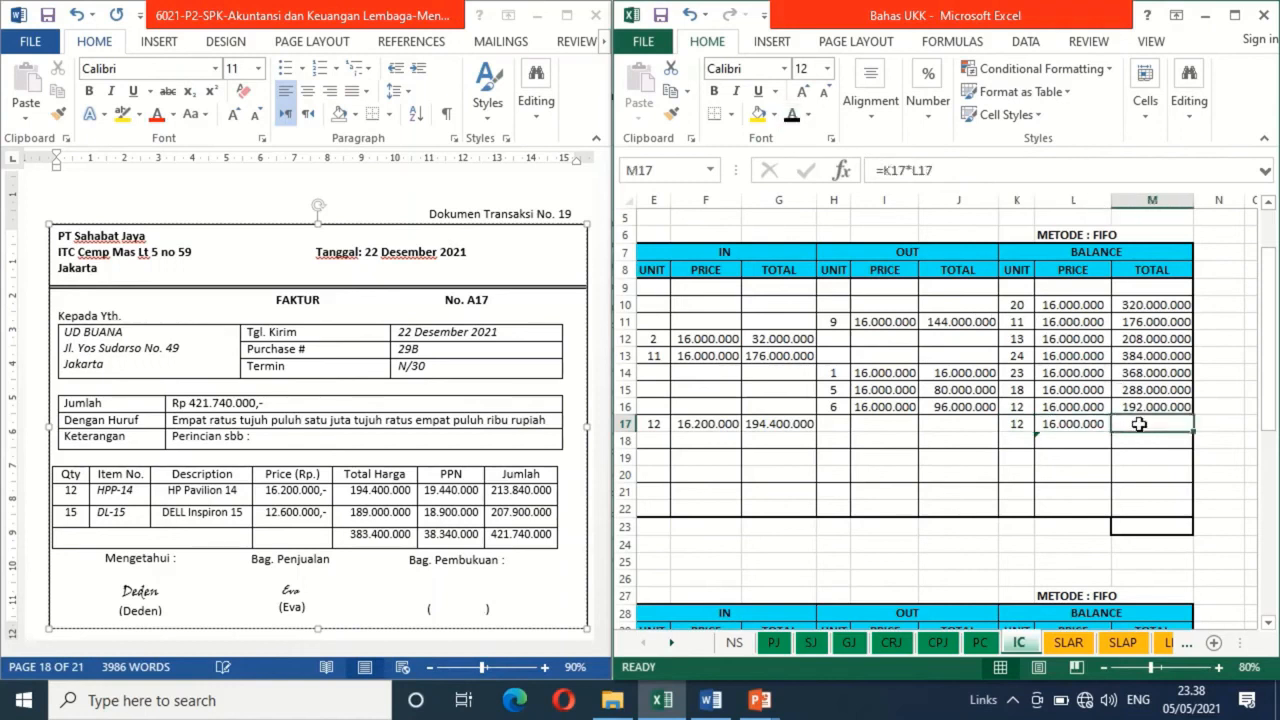
{"action": "left_click", "coordinate": [793, 114]}
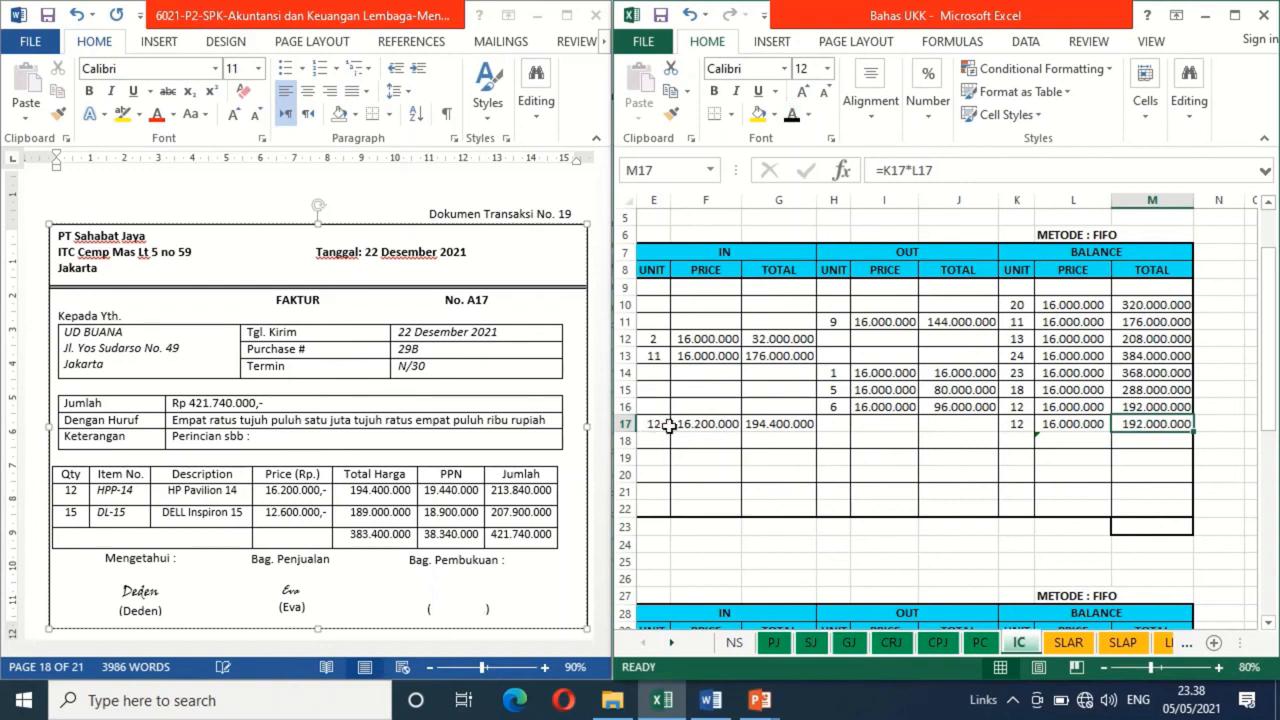
Apply black font to the second BALANCE layer in row 18 of the HPP-14 card: unit 12, price =F17 and total =K18*L18
{"action": "left_click", "coordinate": [1012, 441]}
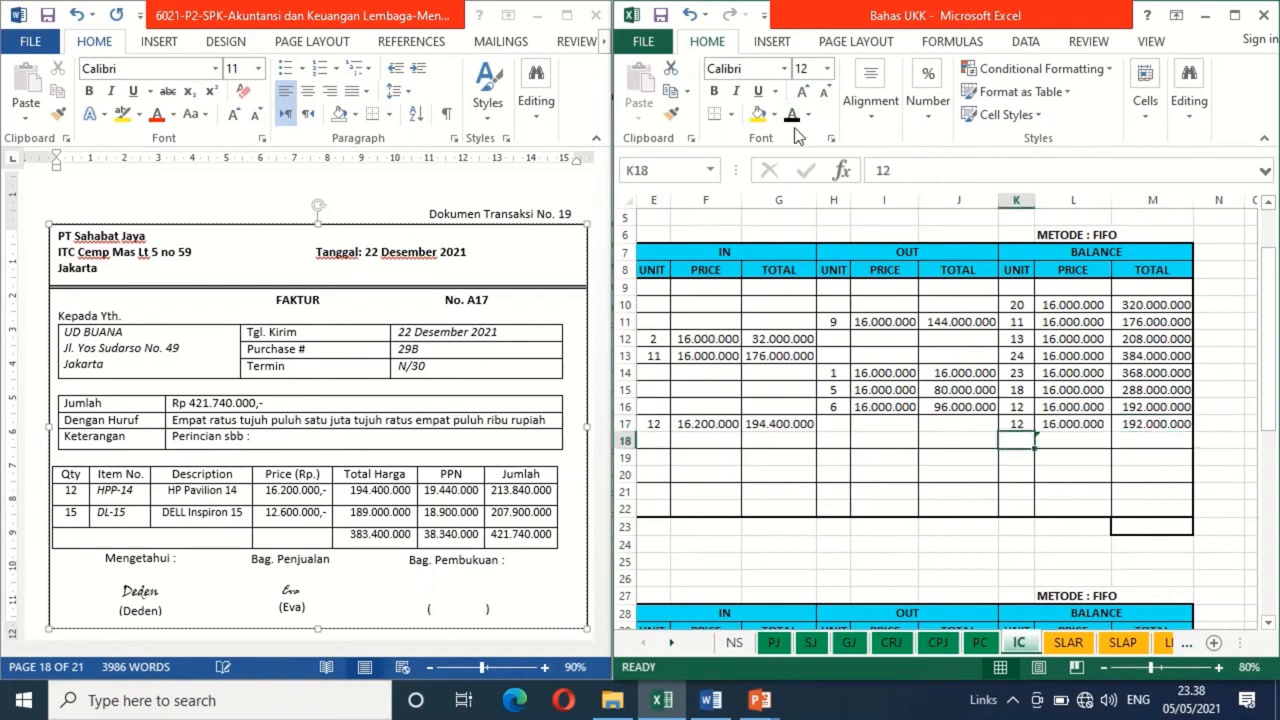
{"action": "left_click", "coordinate": [1080, 440]}
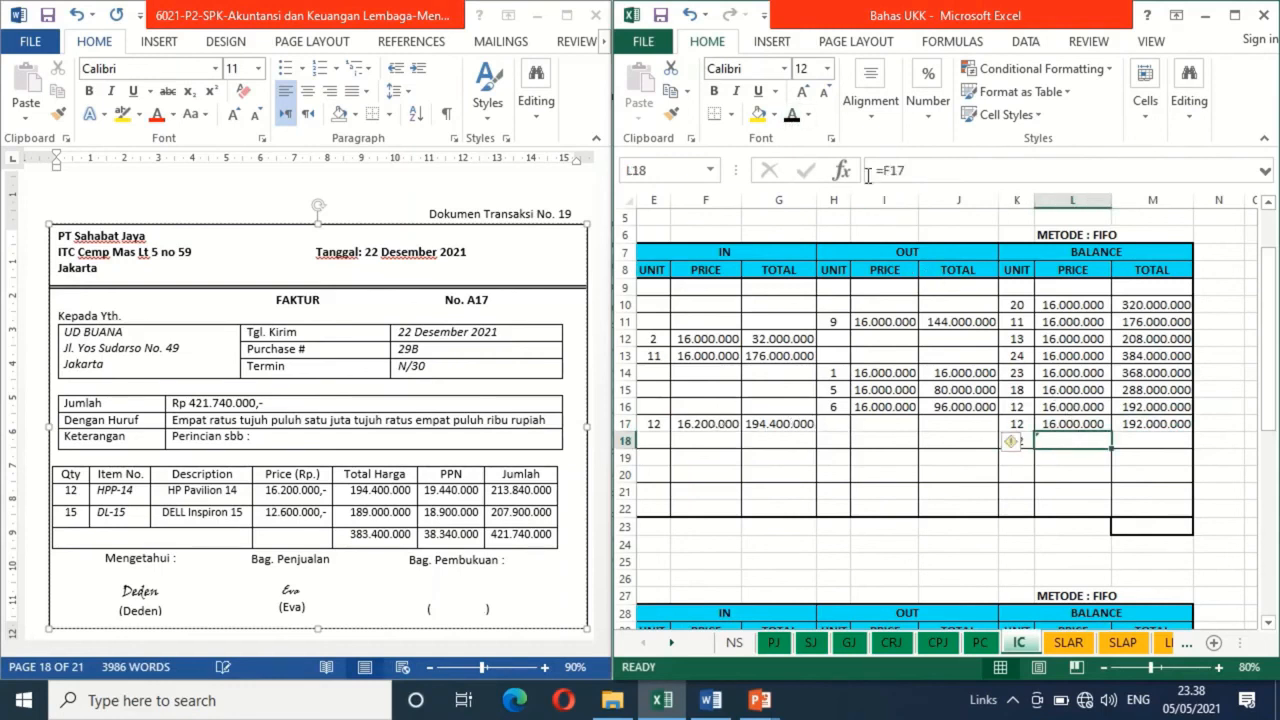
{"action": "left_click", "coordinate": [791, 113]}
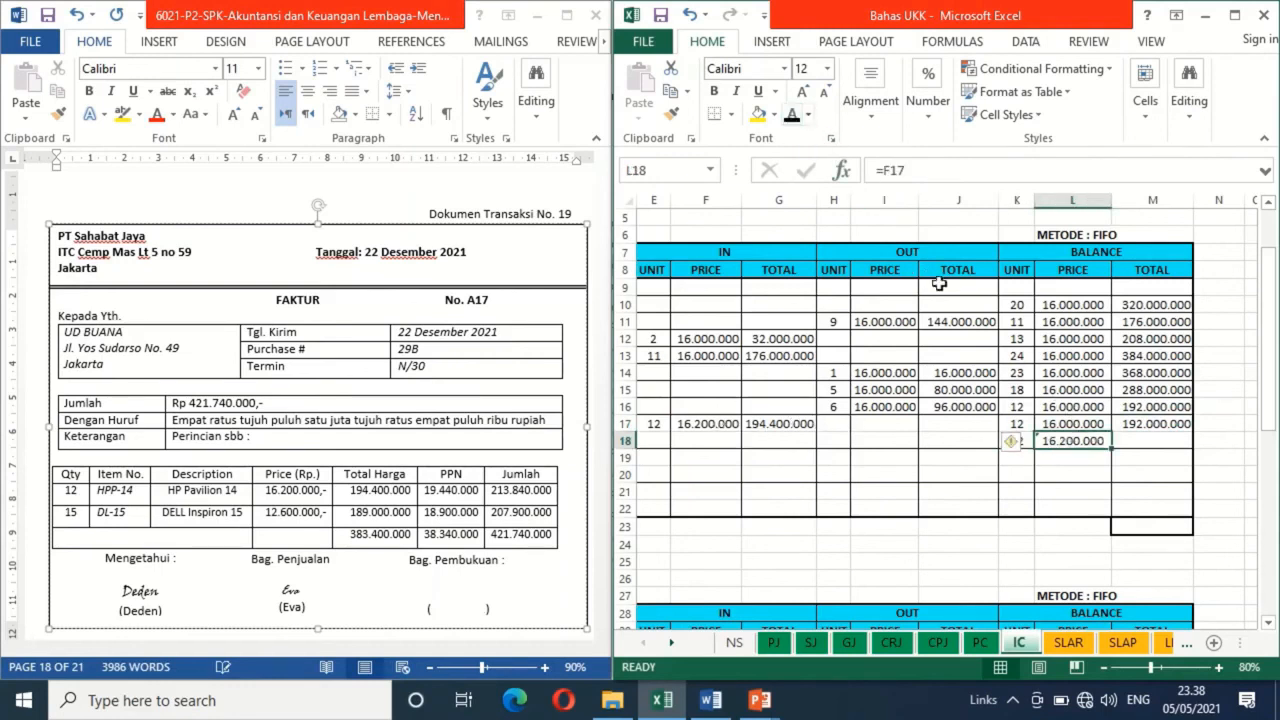
{"action": "left_click", "coordinate": [1152, 441]}
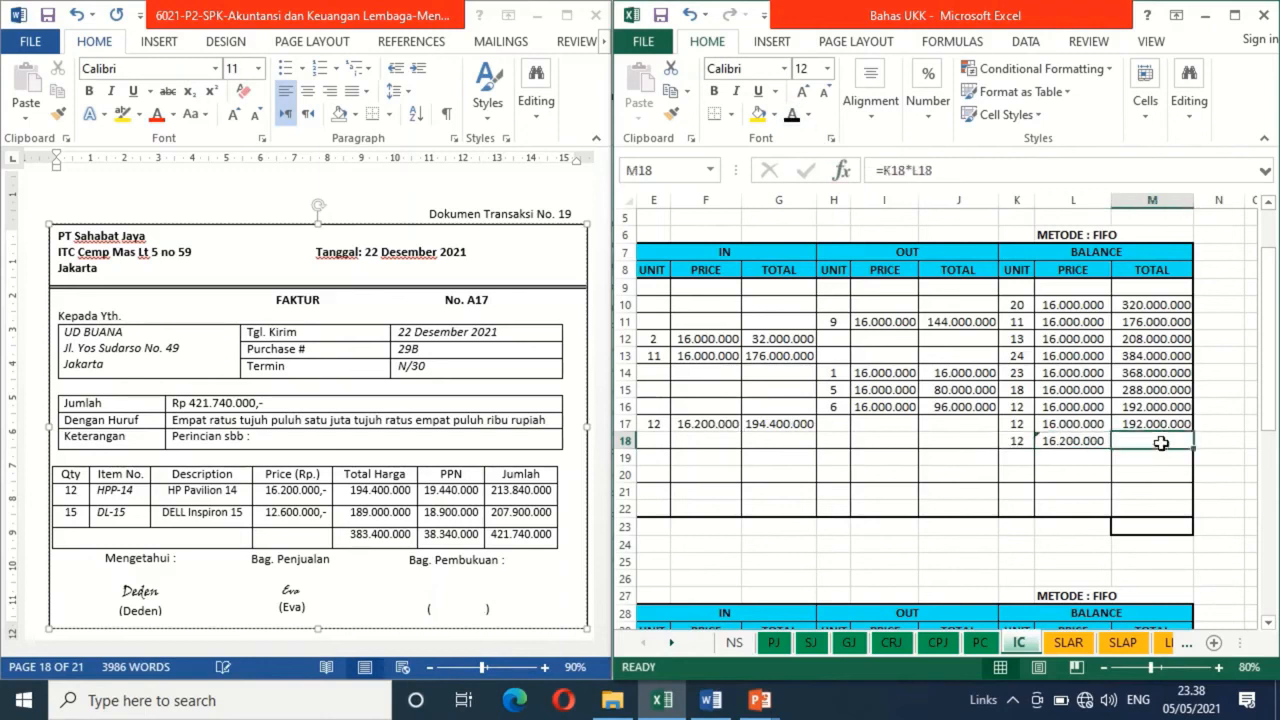
{"action": "left_click", "coordinate": [791, 114]}
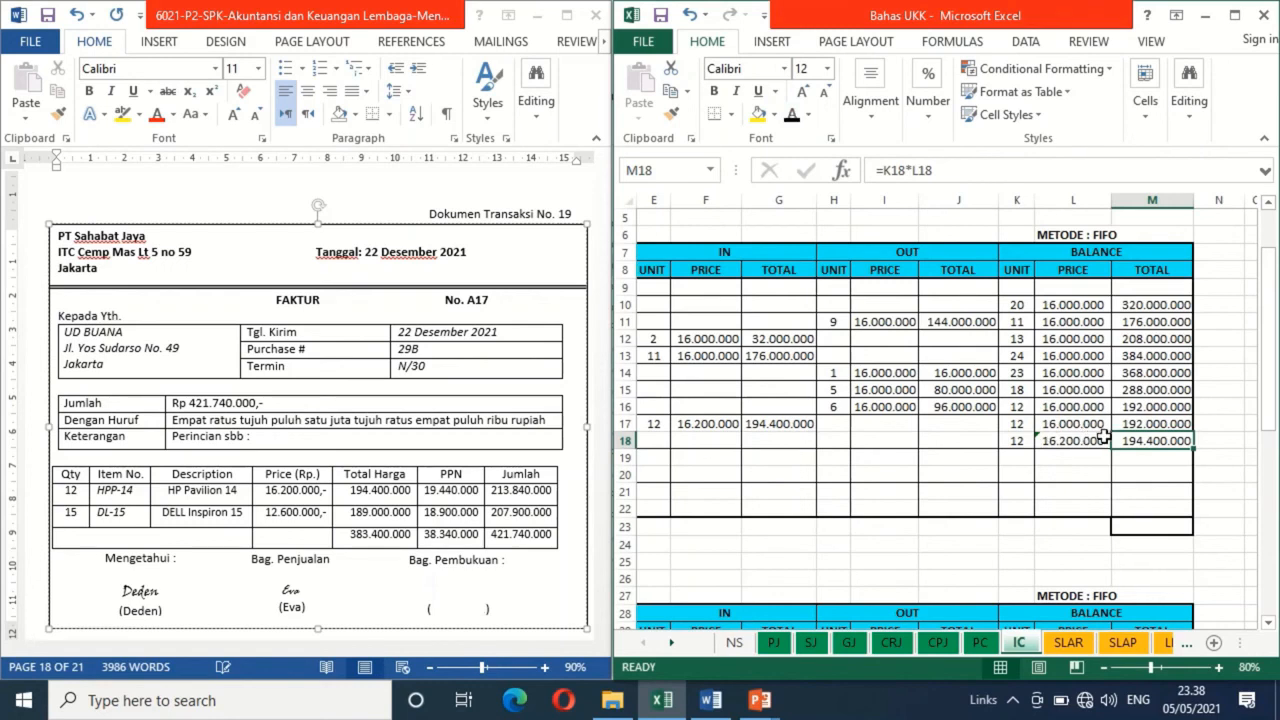
On the DELL Inspiron 15 card, apply black font to date 22 in row 38
{"action": "left_click", "coordinate": [668, 582]}
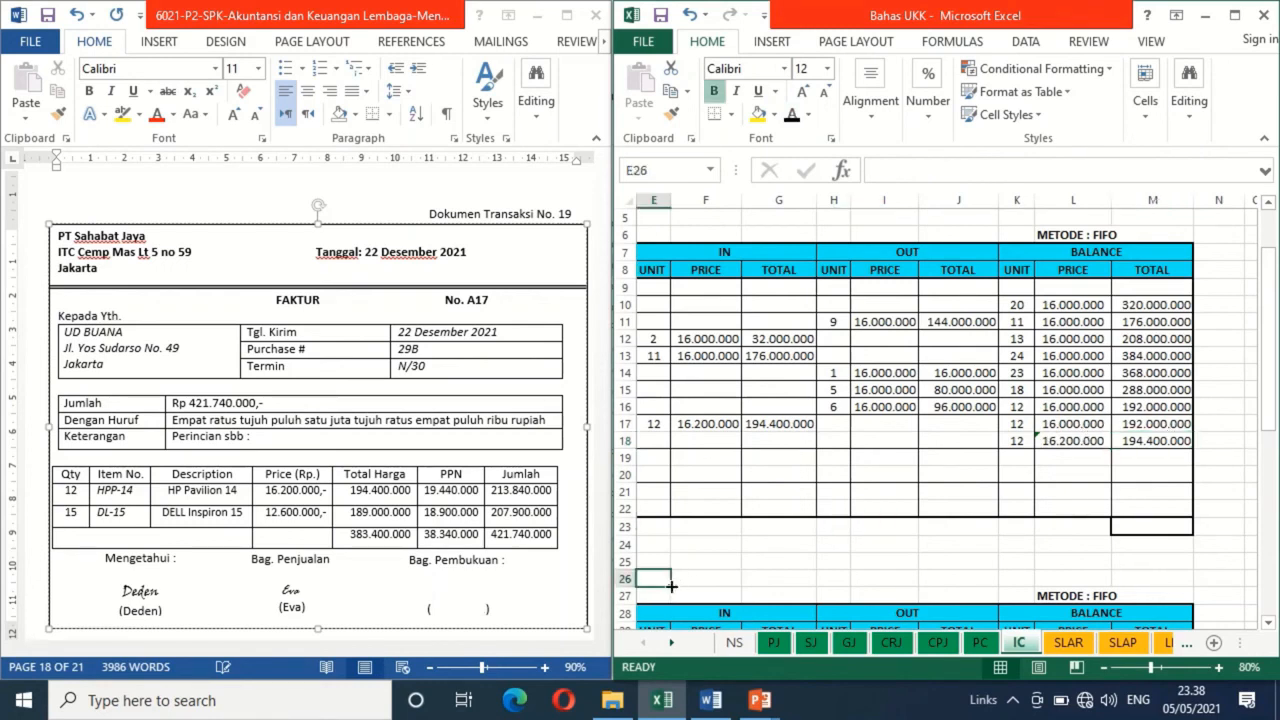
{"action": "key", "text": "Left"}
{"action": "key", "text": "Left"}
{"action": "key", "text": "Down"}
{"action": "key", "text": "Down"}
{"action": "key", "text": "Down"}
{"action": "key", "text": "Down"}
{"action": "key", "text": "Down"}
{"action": "key", "text": "Down"}
{"action": "key", "text": "Down"}
{"action": "key", "text": "Down"}
{"action": "key", "text": "Down"}
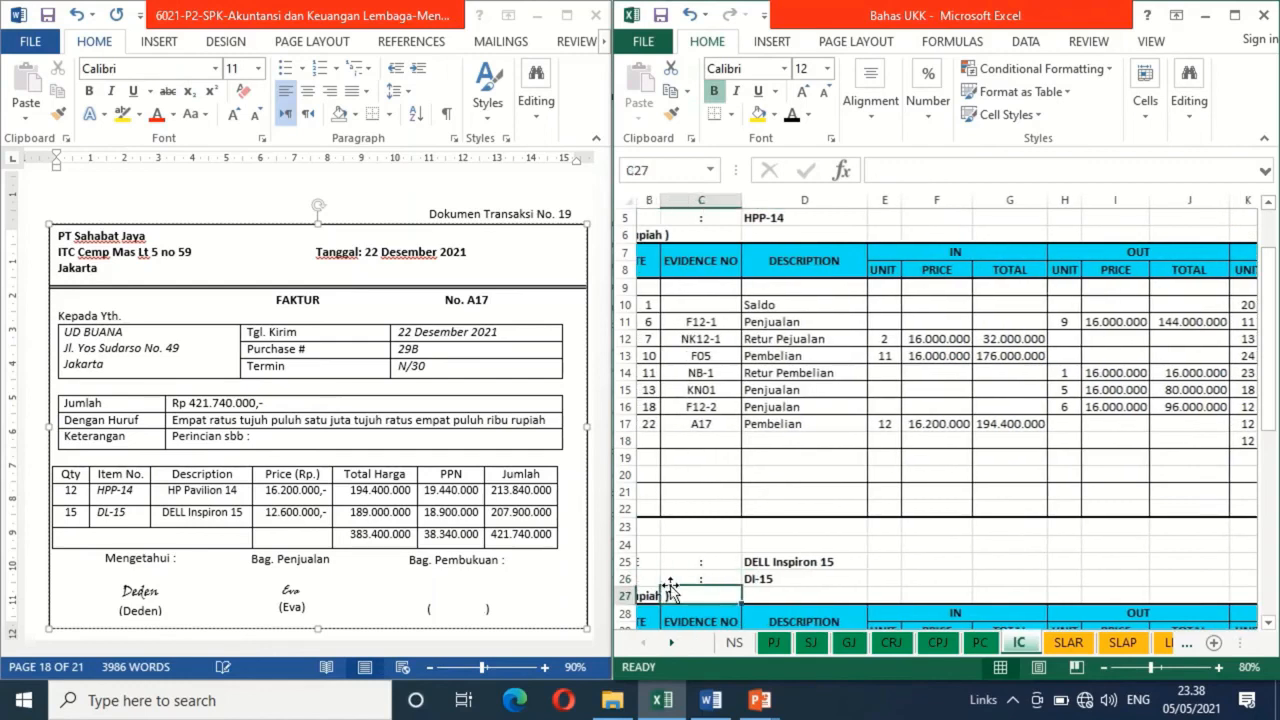
{"action": "key", "text": "Down"}
{"action": "key", "text": "Down"}
{"action": "key", "text": "Down"}
{"action": "key", "text": "Down"}
{"action": "key", "text": "Down"}
{"action": "key", "text": "Down"}
{"action": "key", "text": "Up"}
{"action": "key", "text": "Up"}
{"action": "key", "text": "Up"}
{"action": "key", "text": "Left"}
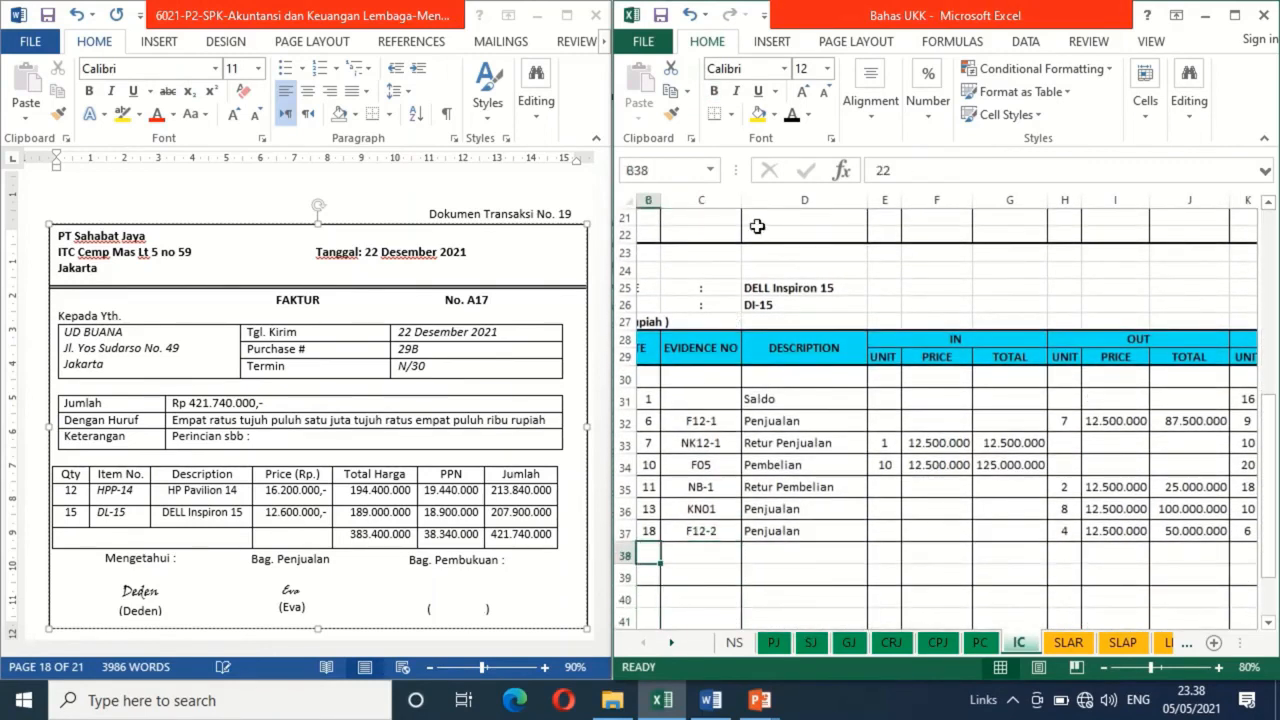
{"action": "left_click", "coordinate": [790, 116]}
Enter evidence number F17 in row 38 of the DI-15 card and apply black font to the description Pembelian
{"action": "key", "text": "Right"}
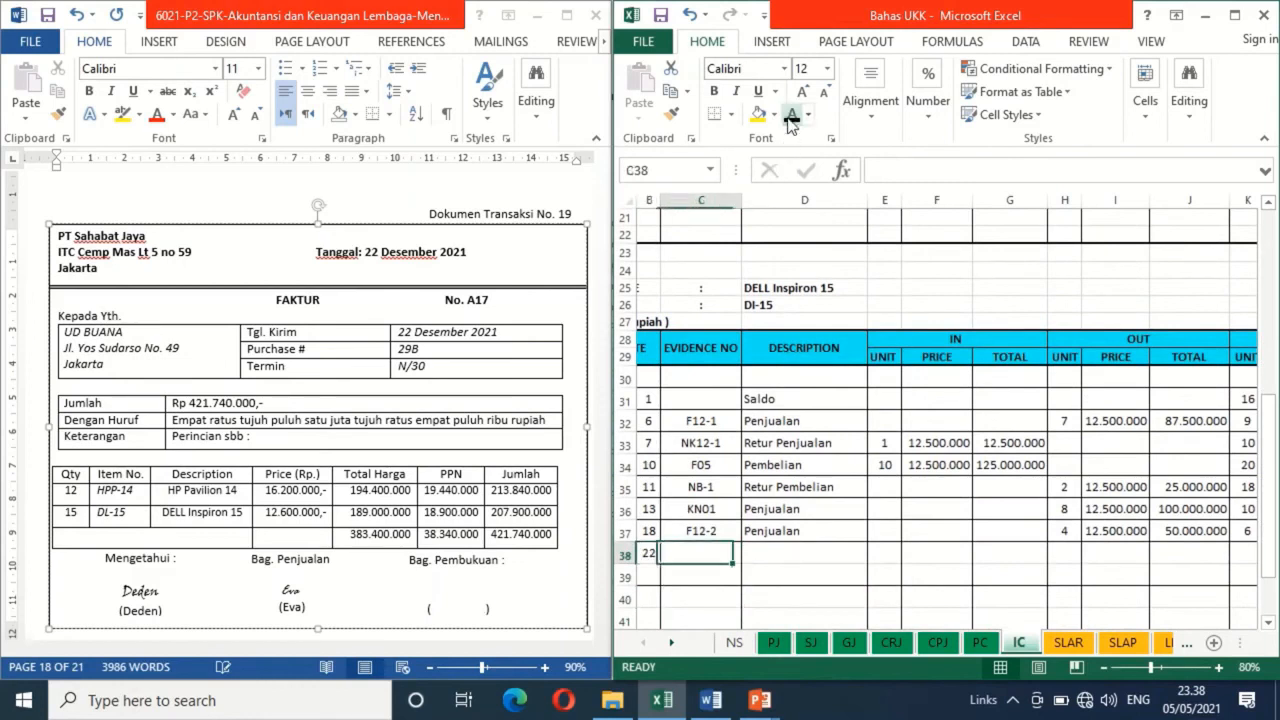
{"action": "type", "text": "f1"}
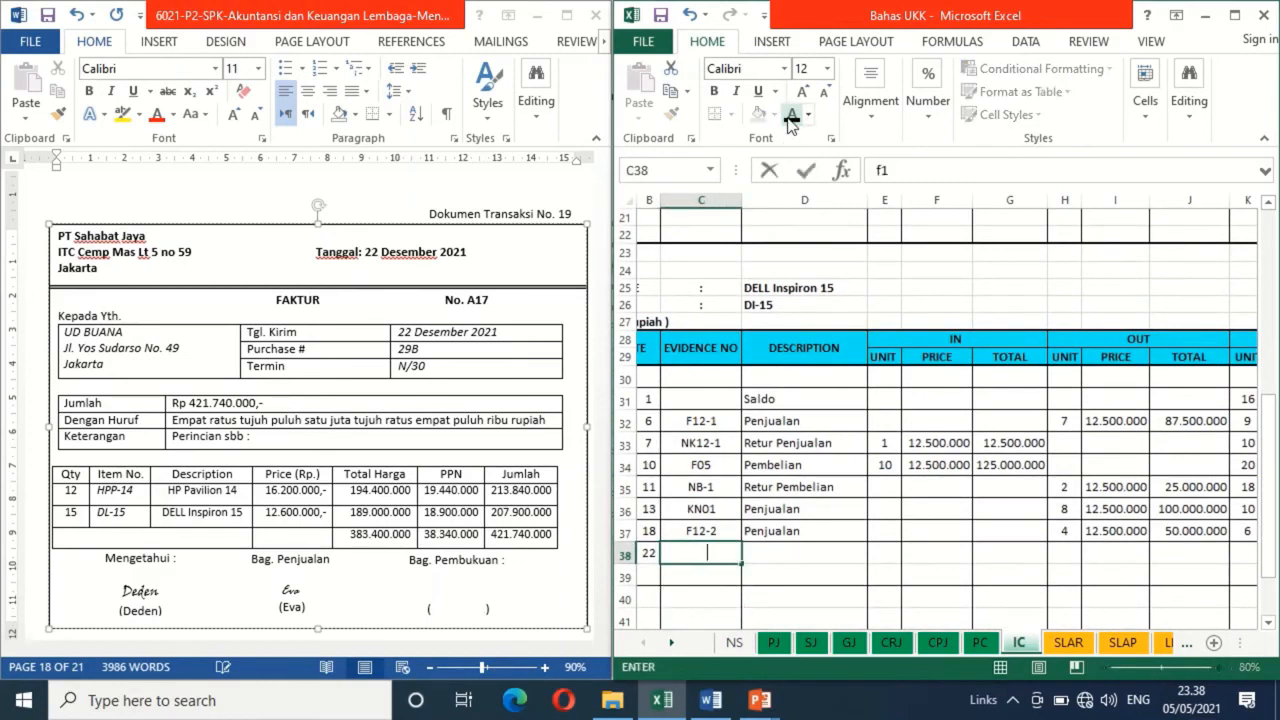
{"action": "type", "text": "7"}
{"action": "key", "text": "Tab"}
{"action": "type", "text": "Pembelian"}
{"action": "left_click", "coordinate": [790, 116]}
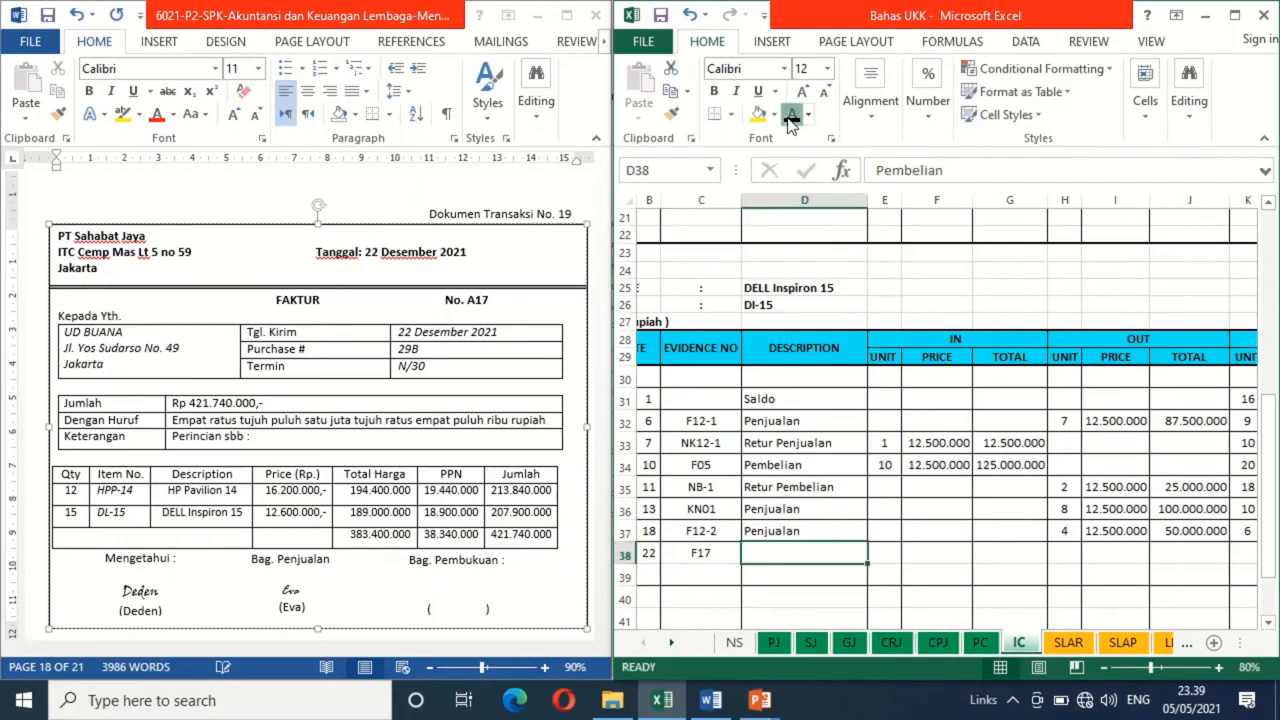
Make the IN unit 15, price 12600000 and total formula =E38*F38 black in row 38 of the DI-15 card
{"action": "key", "text": "Right"}
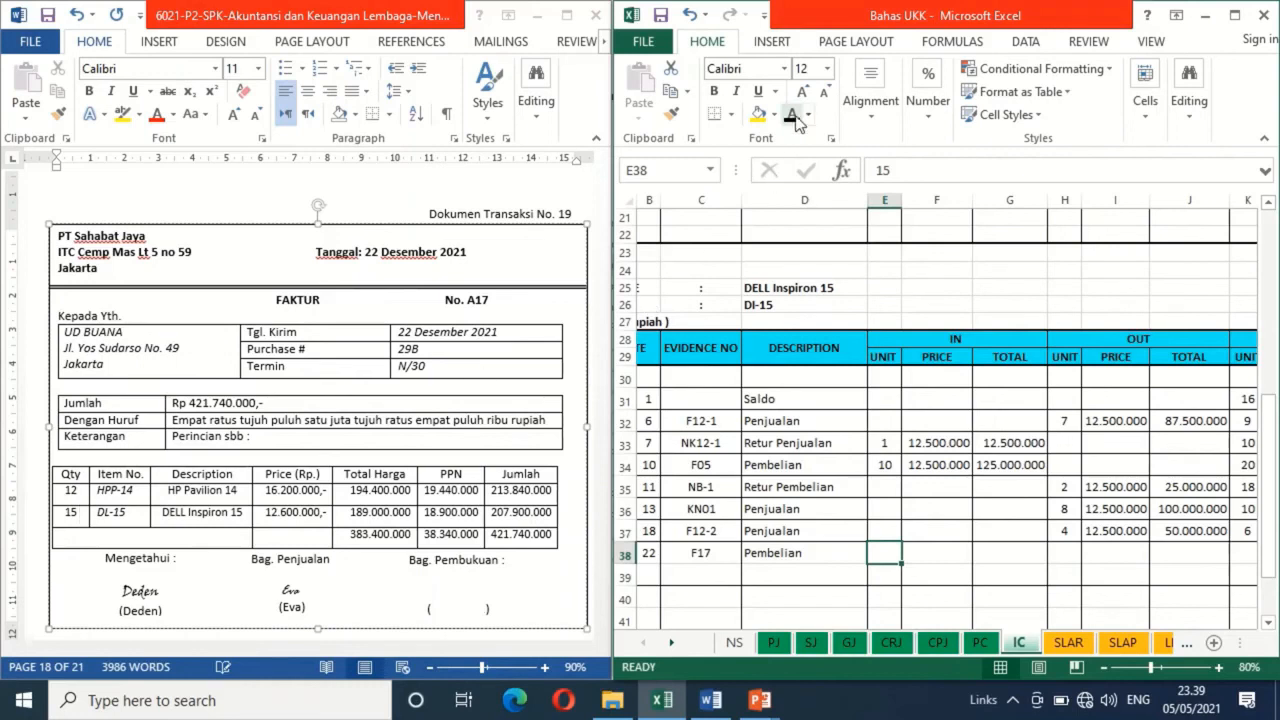
{"action": "key", "text": "Right"}
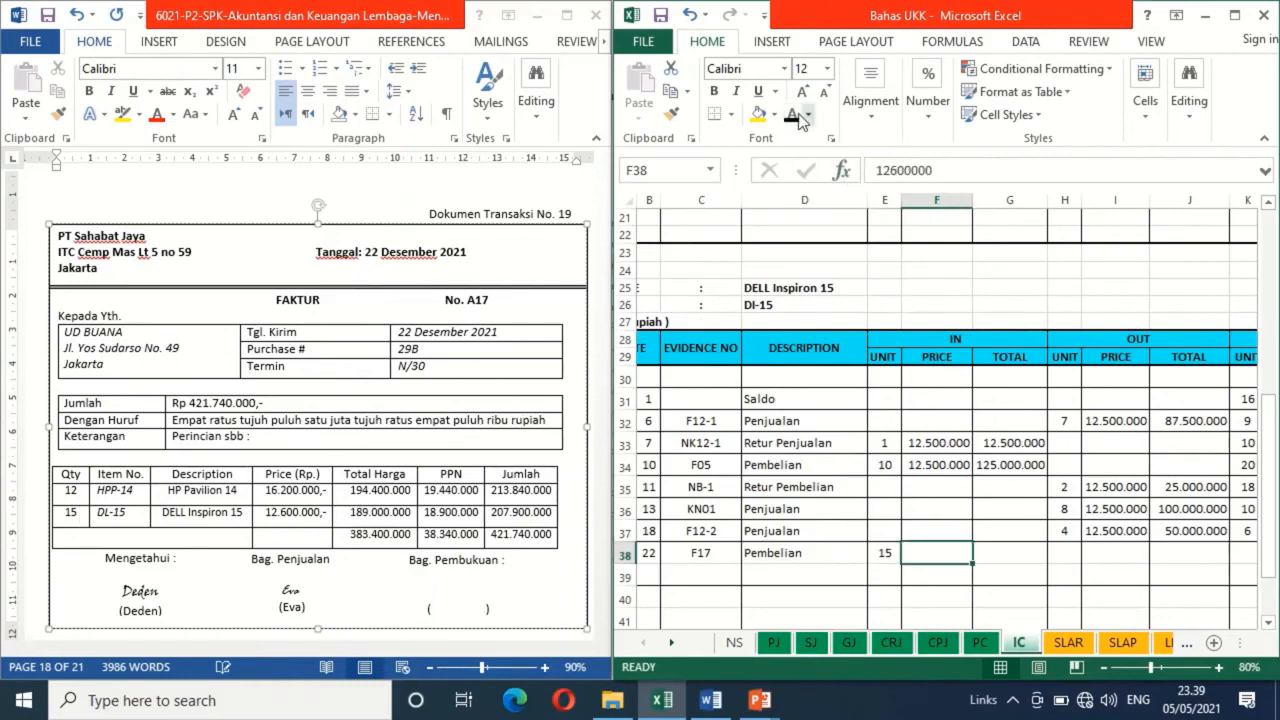
{"action": "key", "text": "Right"}
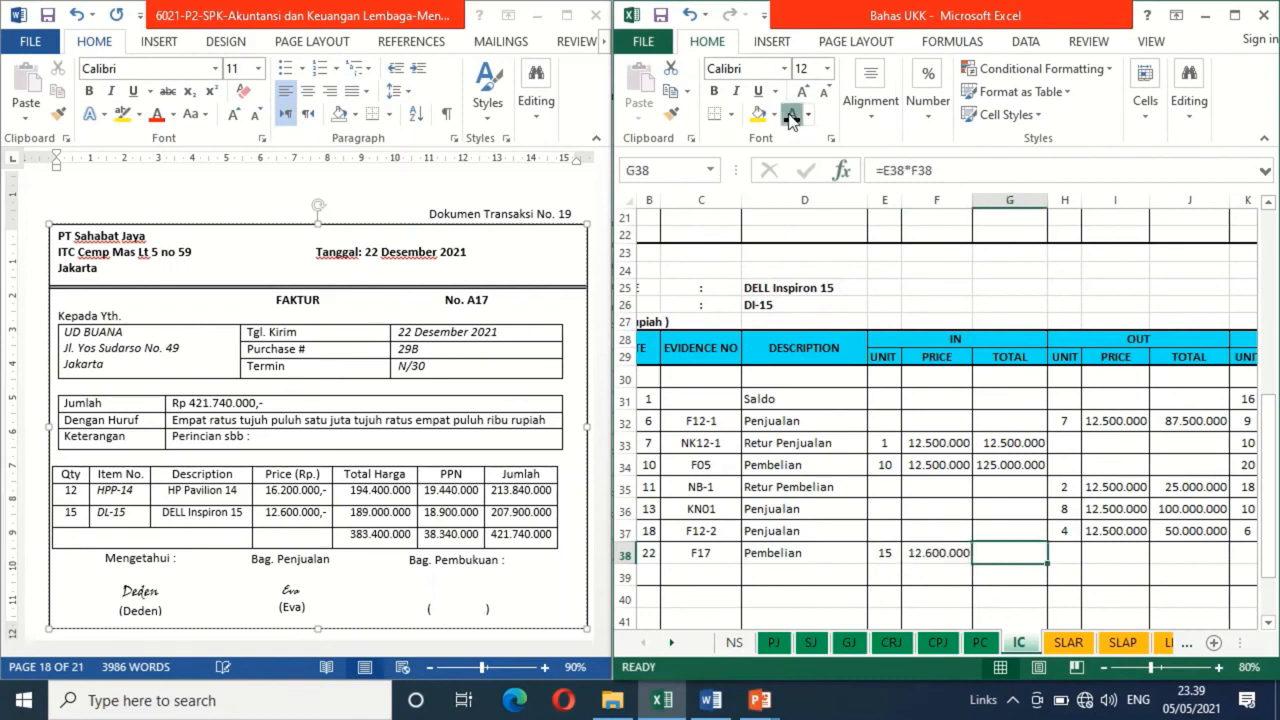
{"action": "left_click", "coordinate": [790, 116]}
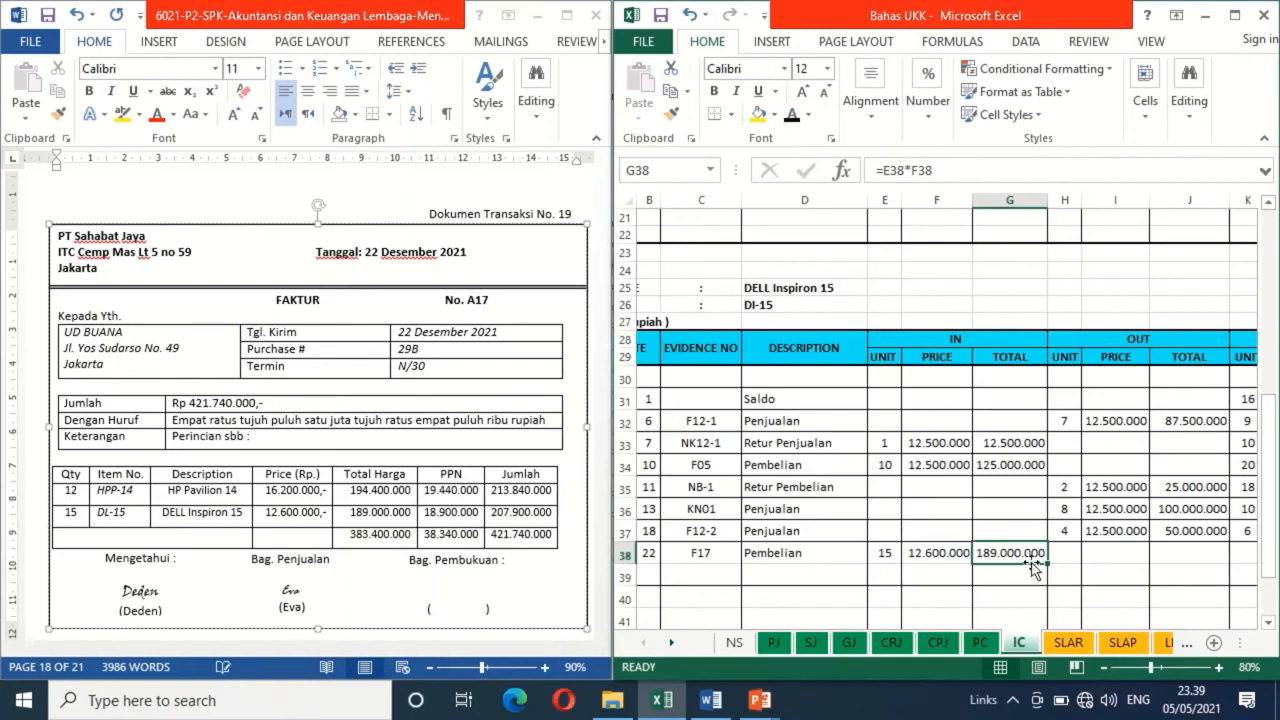
Apply black font to the BALANCE unit 6, price formula =L37 and total formula =K38*L38 in row 38 of the DI-15 card
{"action": "left_click", "coordinate": [1067, 550]}
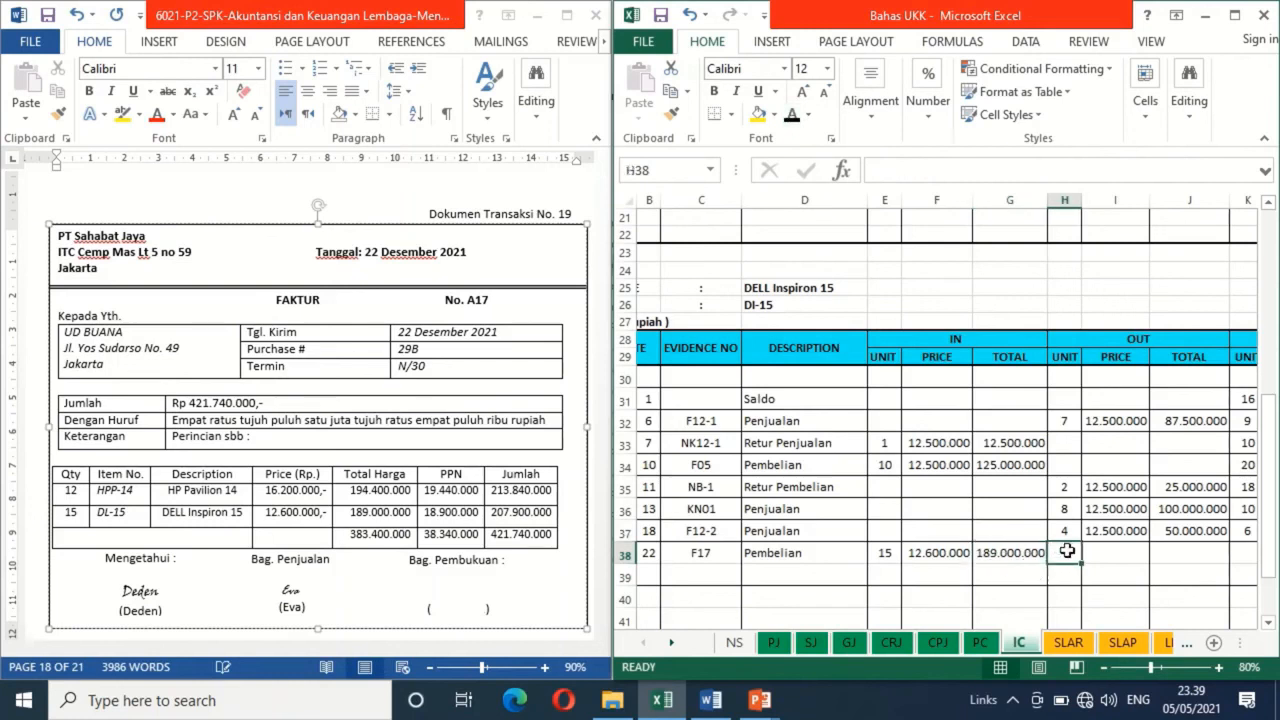
{"action": "key", "text": "Right"}
{"action": "key", "text": "Right"}
{"action": "key", "text": "Right"}
{"action": "key", "text": "Right"}
{"action": "key", "text": "Right"}
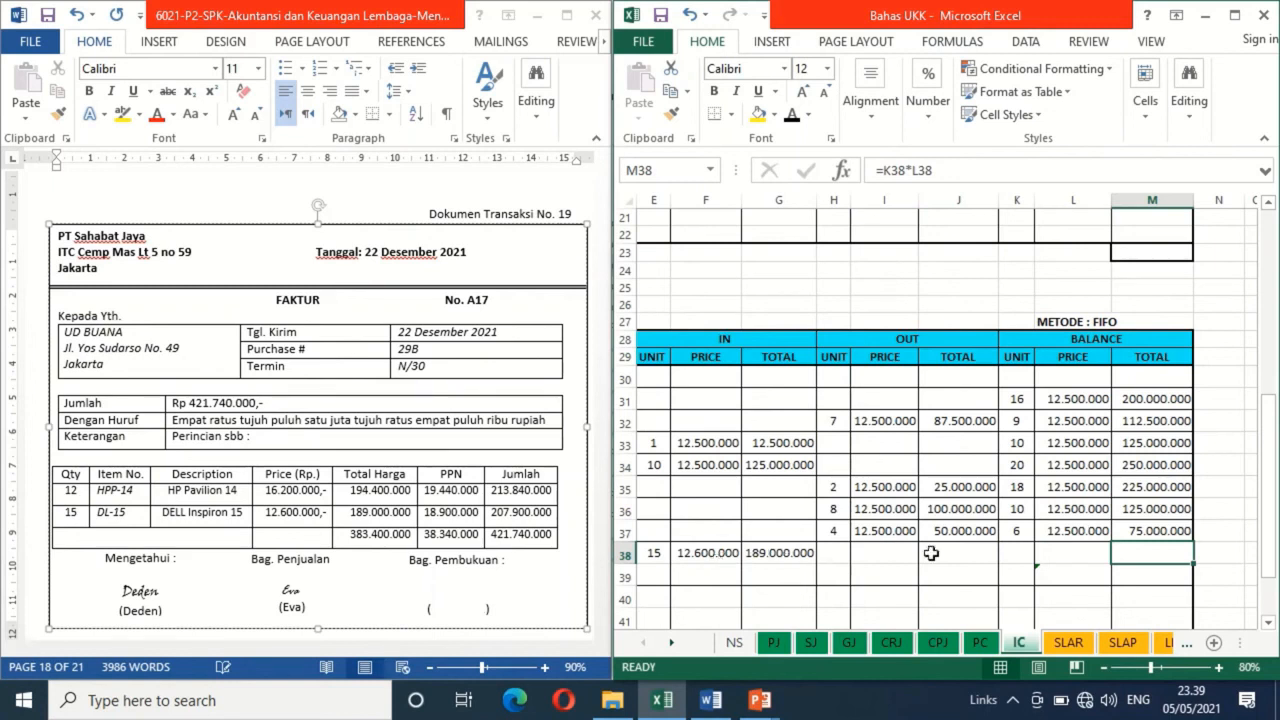
{"action": "left_click", "coordinate": [1010, 558]}
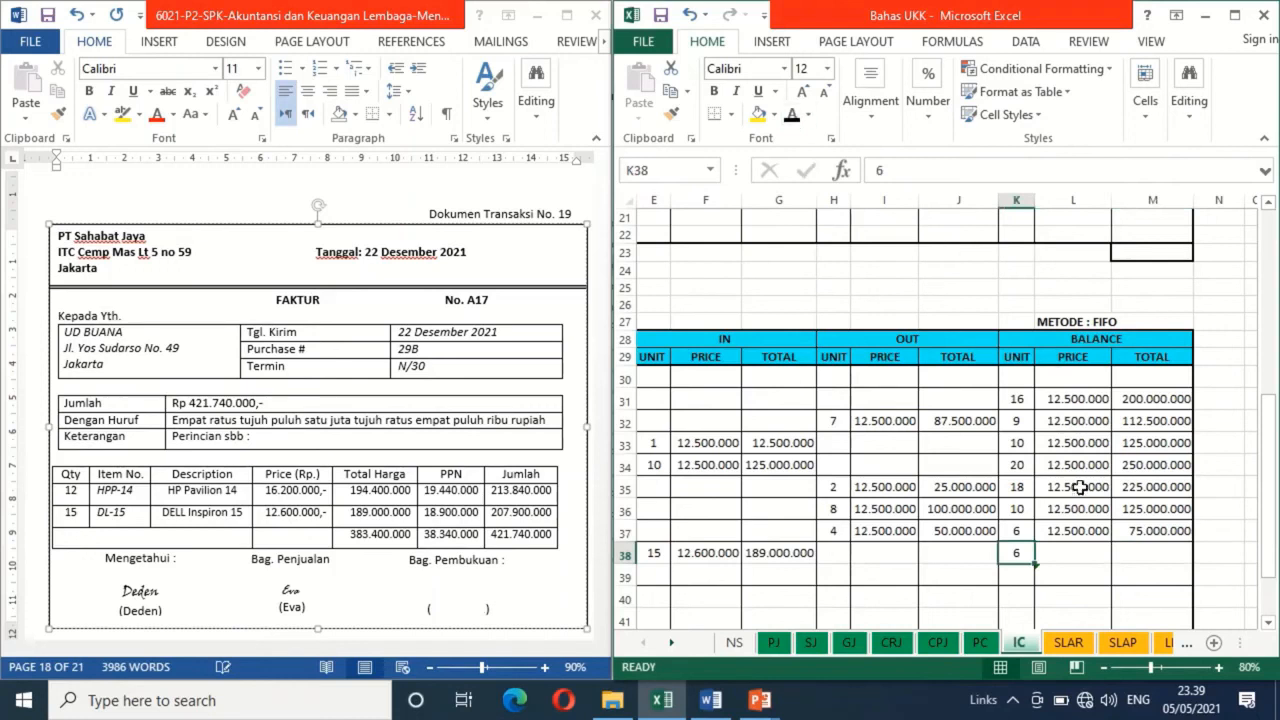
{"action": "left_click", "coordinate": [1073, 553]}
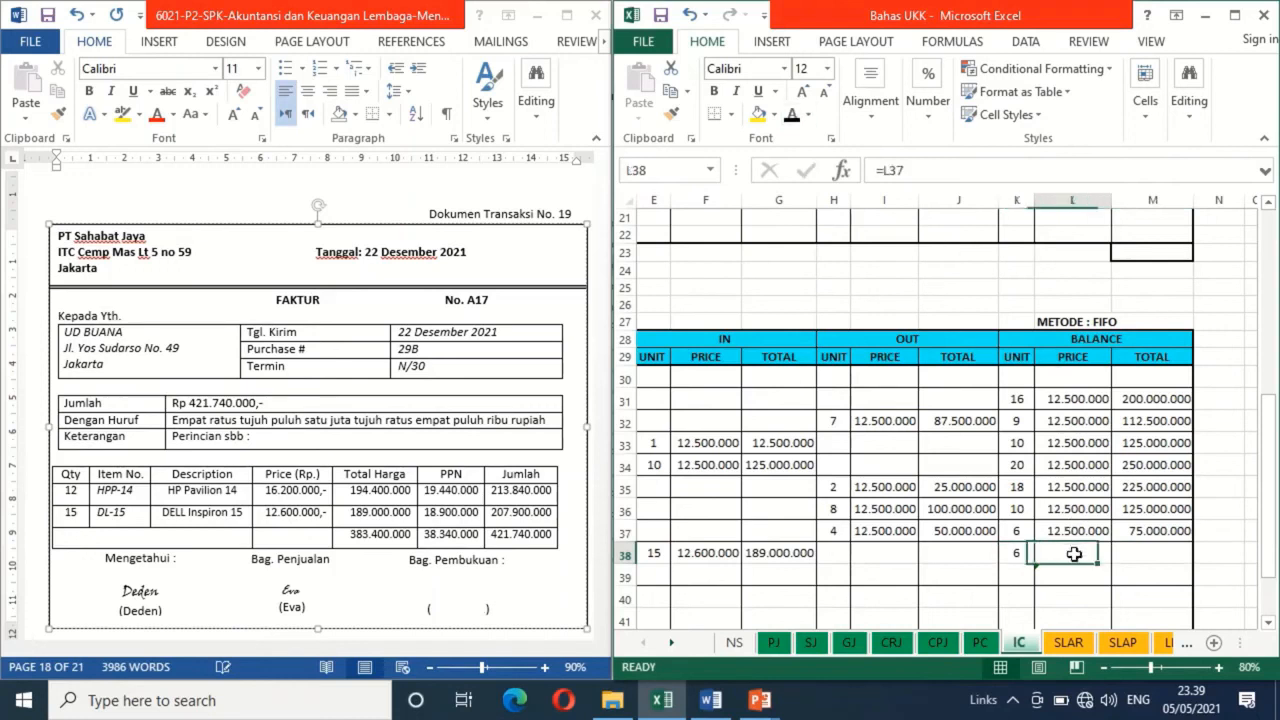
{"action": "left_click", "coordinate": [791, 114]}
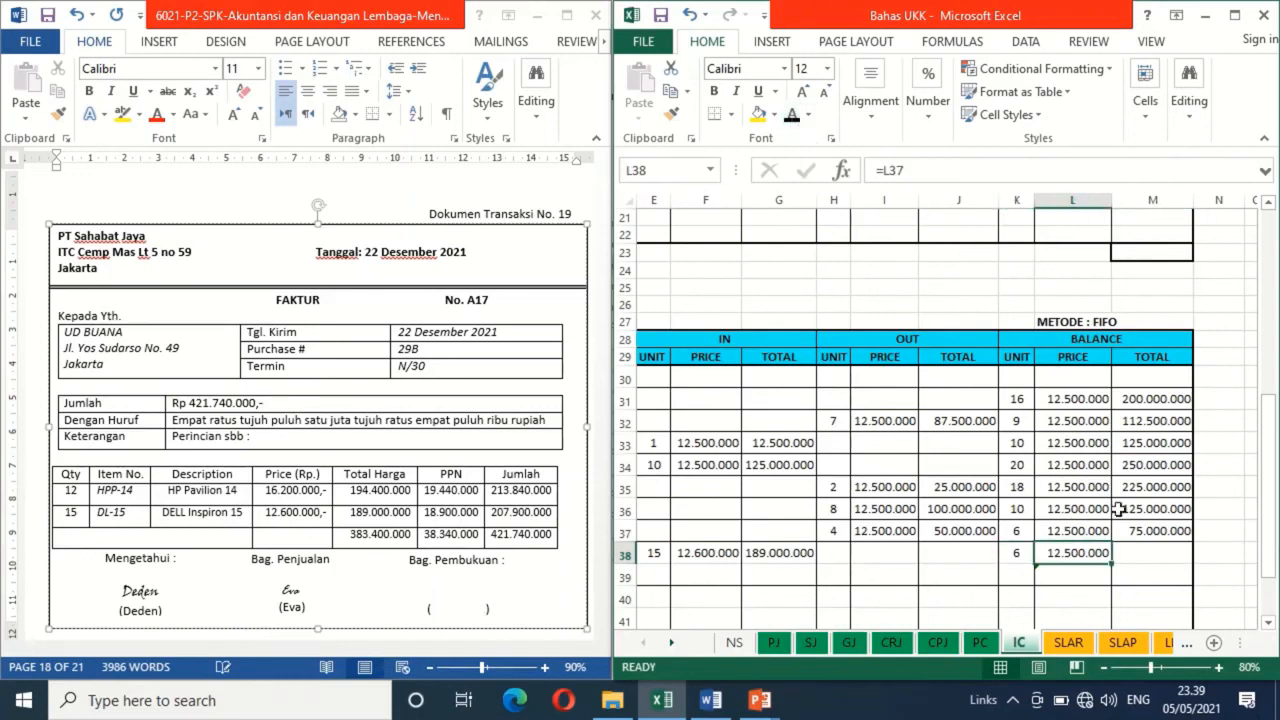
{"action": "left_click", "coordinate": [1151, 553]}
{"action": "left_click", "coordinate": [791, 118]}
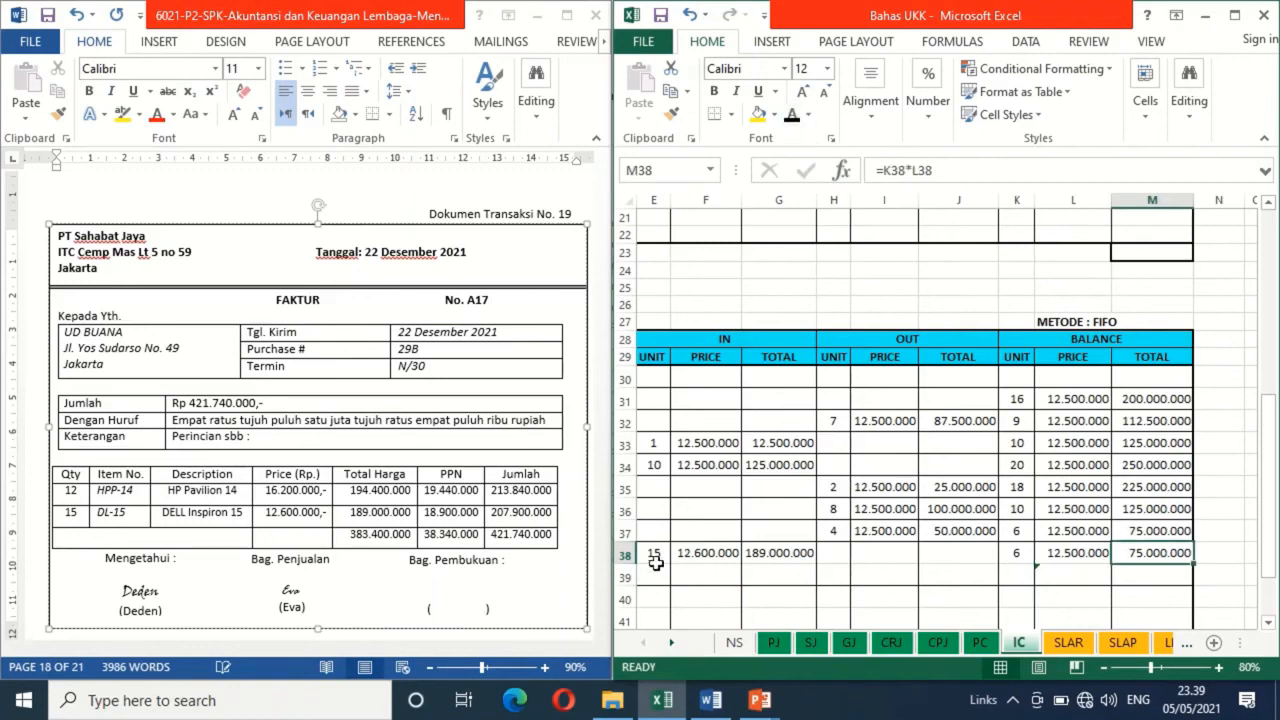
Make the second BALANCE layer black in row 39 of the DI-15 card: unit 15, price =F38 and total =K39*L39
{"action": "left_click", "coordinate": [1018, 572]}
{"action": "left_click", "coordinate": [791, 116]}
{"action": "left_click", "coordinate": [1068, 570]}
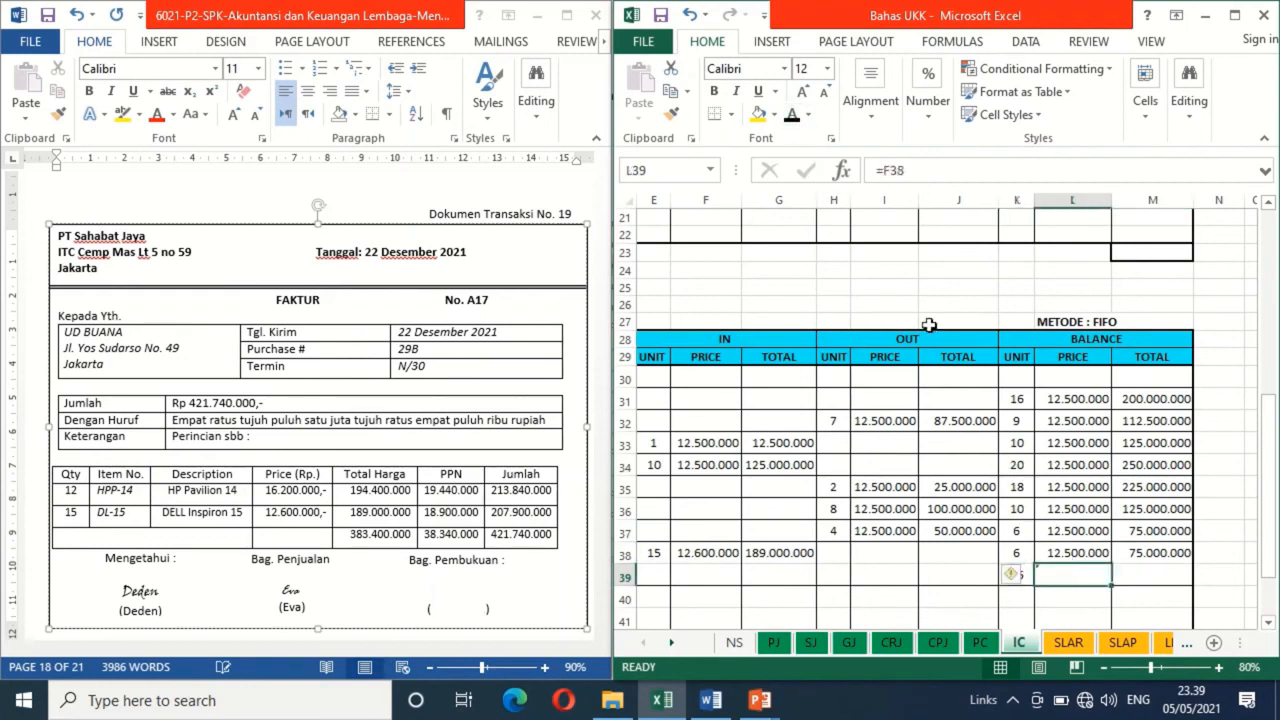
{"action": "left_click", "coordinate": [791, 116]}
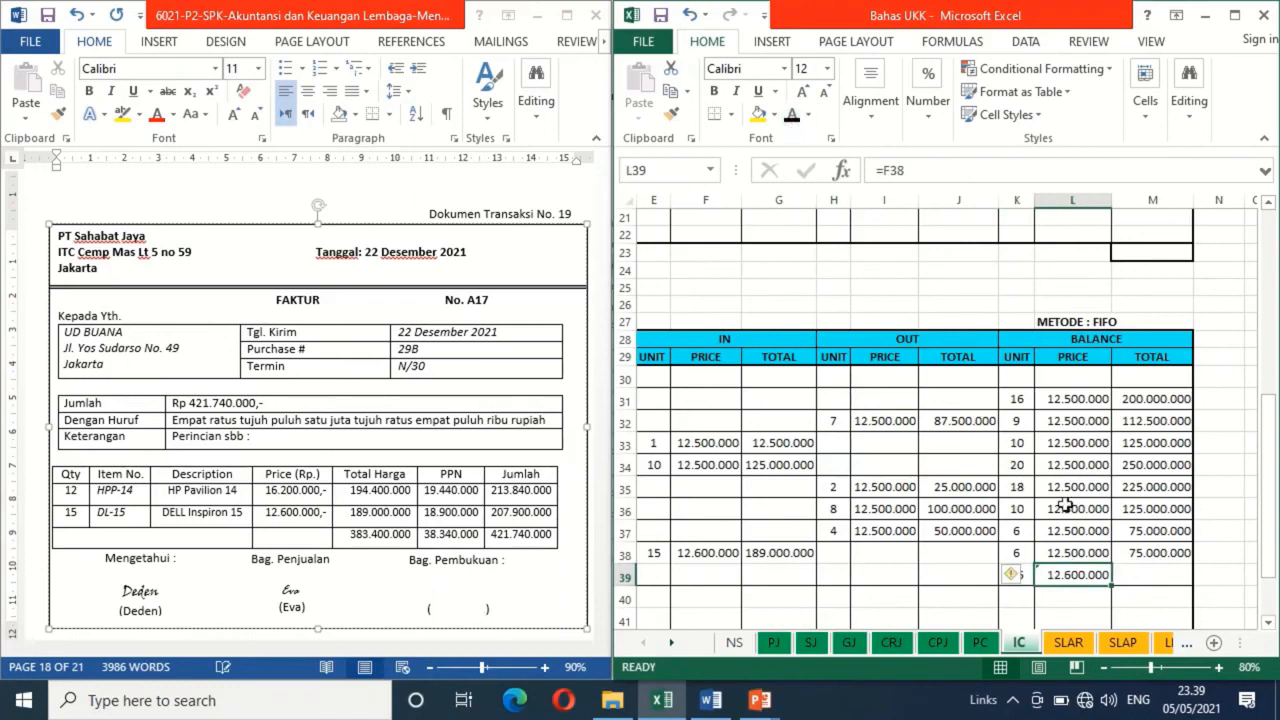
{"action": "left_click", "coordinate": [1145, 576]}
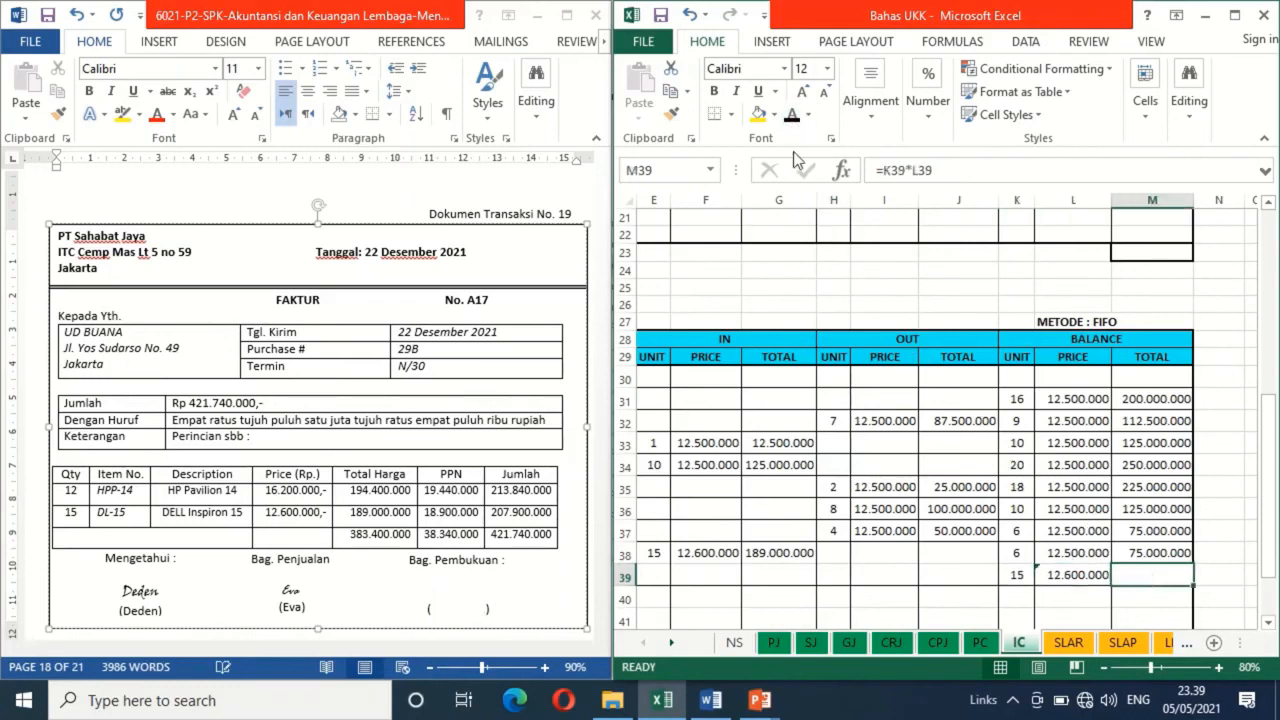
{"action": "left_click", "coordinate": [795, 118]}
In Word, delete the blank shape covering the Bag. Pembukuan signature on Dokumen Transaksi No. 19
{"action": "left_click", "coordinate": [769, 489]}
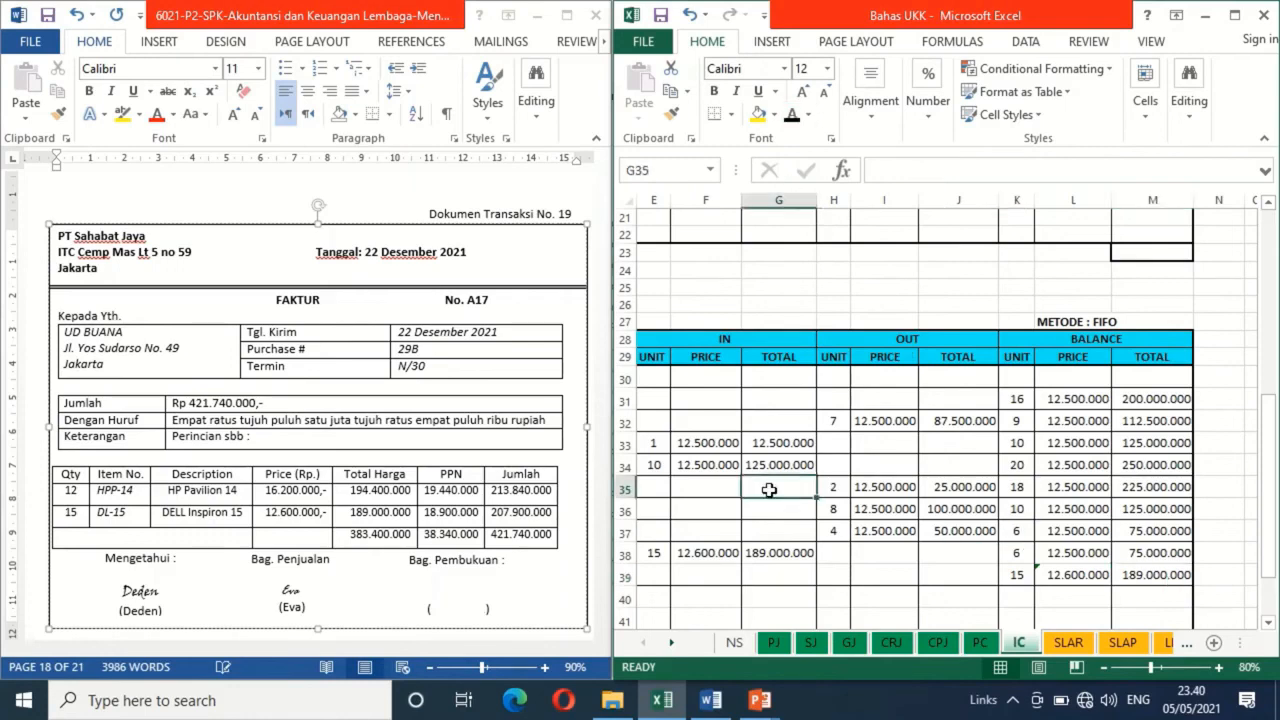
{"action": "key", "text": "Left"}
{"action": "key", "text": "Left"}
{"action": "key", "text": "Left"}
{"action": "key", "text": "Left"}
{"action": "key", "text": "Left"}
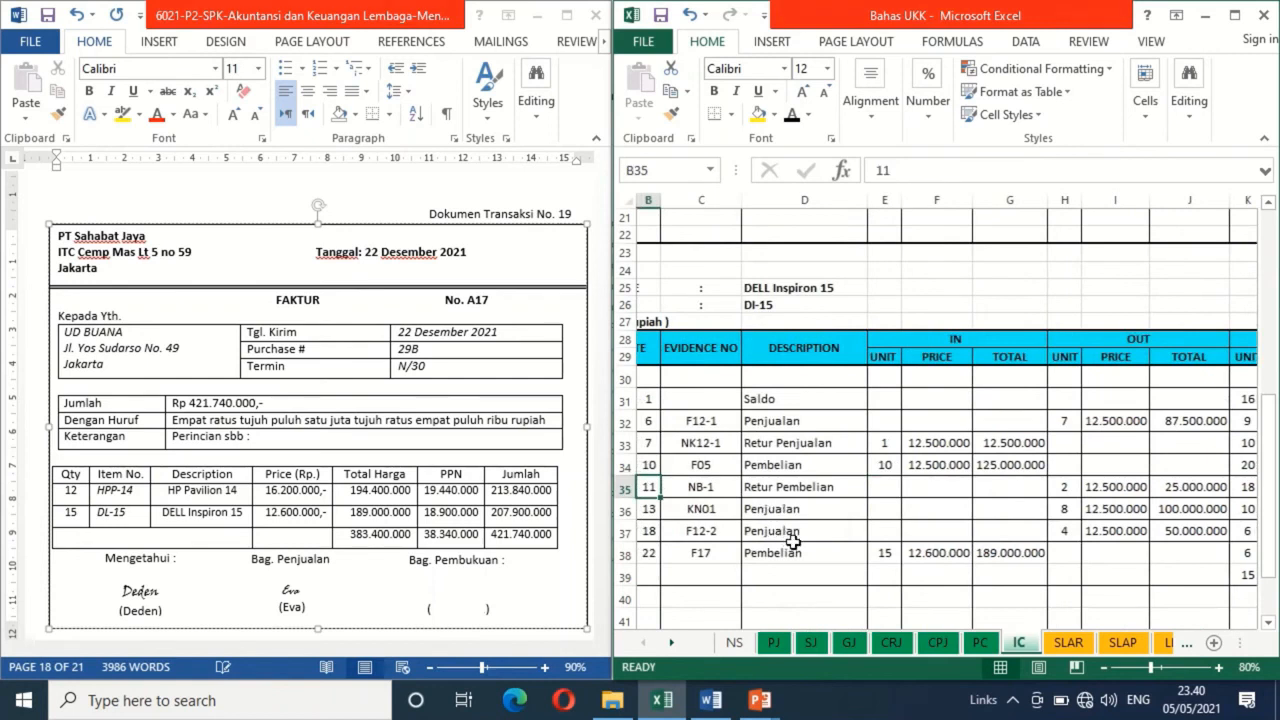
{"action": "left_click", "coordinate": [463, 590]}
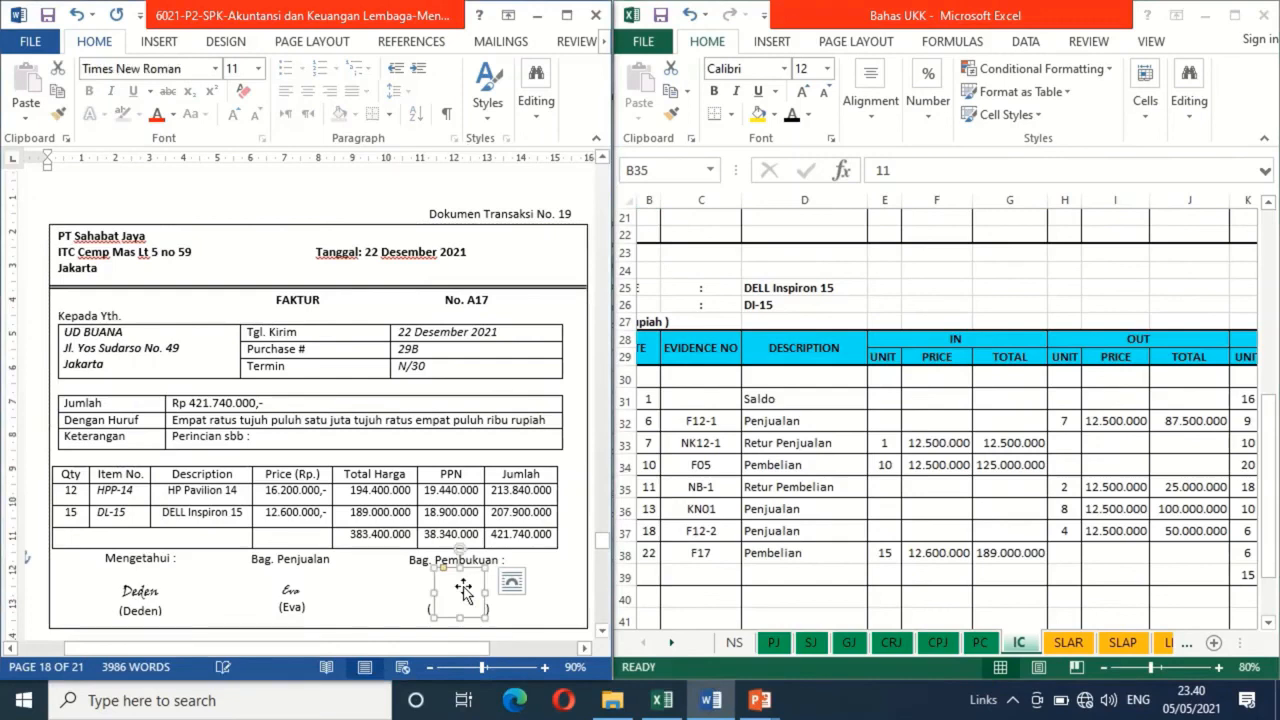
{"action": "key", "text": "Delete"}
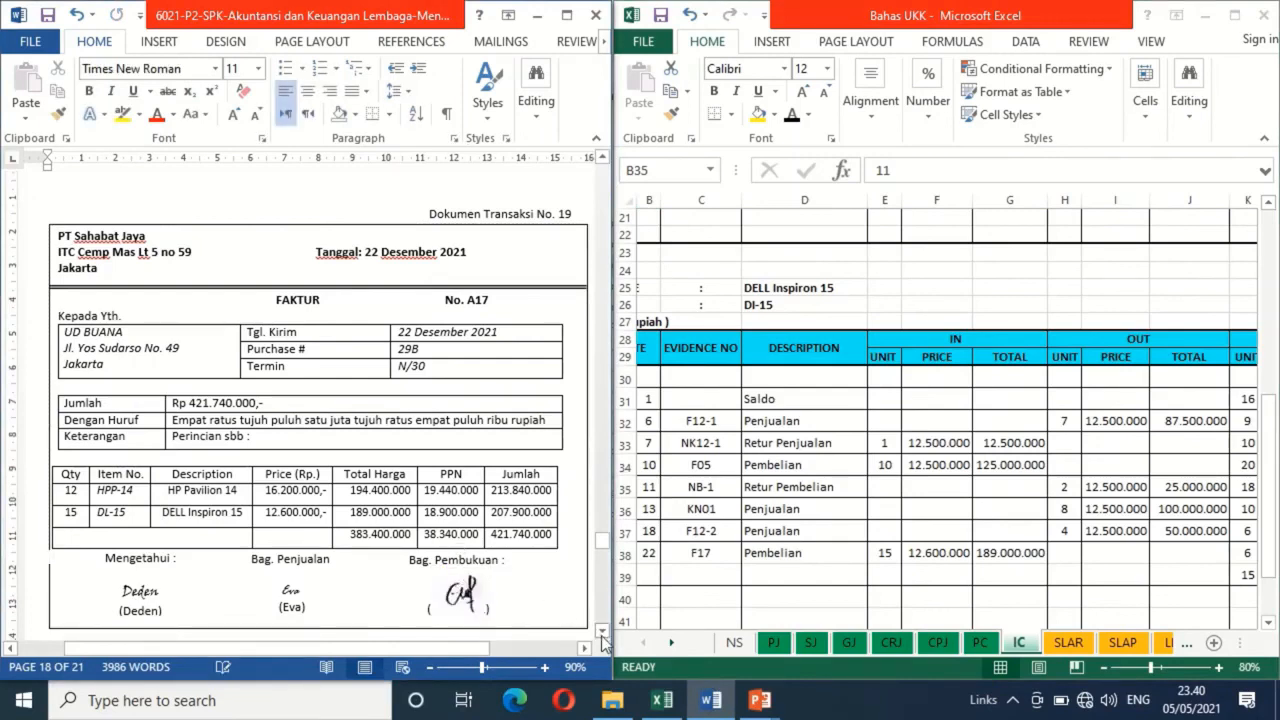
For Dokumen Transaksi No. 20, apply black font to the date 23 and evidence number BKK12-6 in row 17 of Excel's CPJ sheet
{"action": "scroll", "coordinate": [603, 636], "scroll_direction": "down", "scroll_amount": 5}
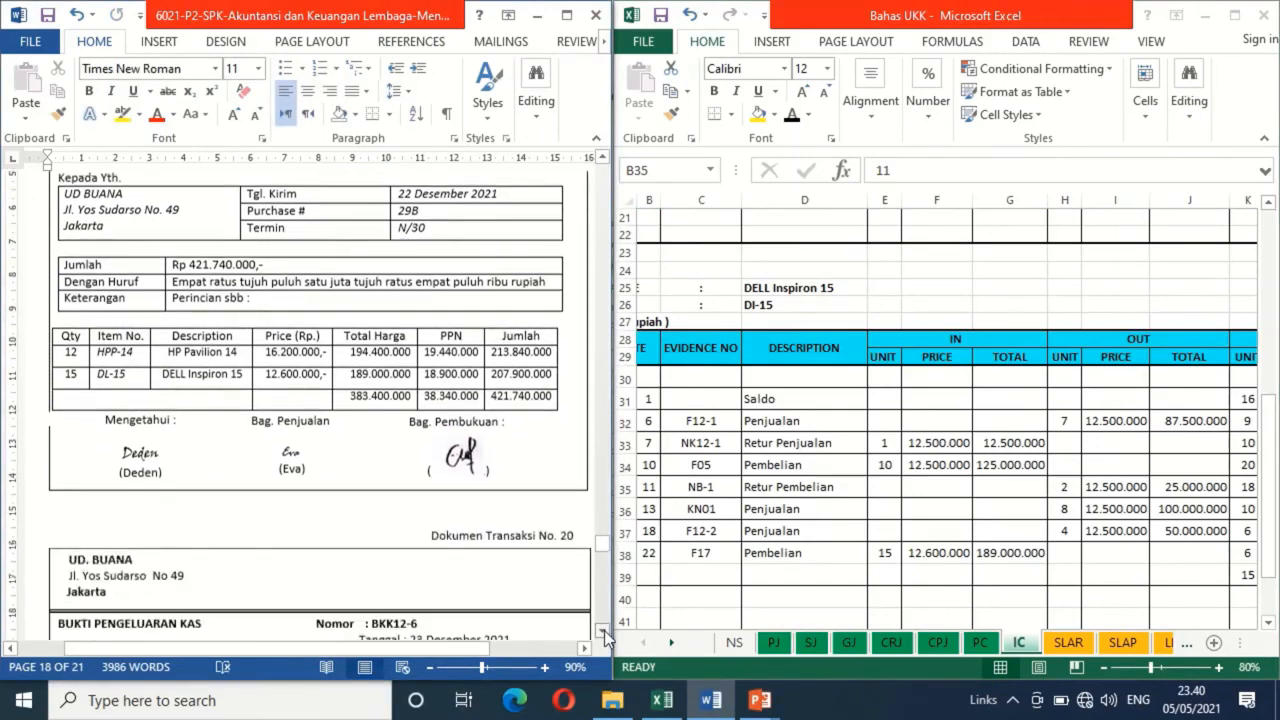
{"action": "scroll", "coordinate": [604, 630], "scroll_direction": "down", "scroll_amount": 6}
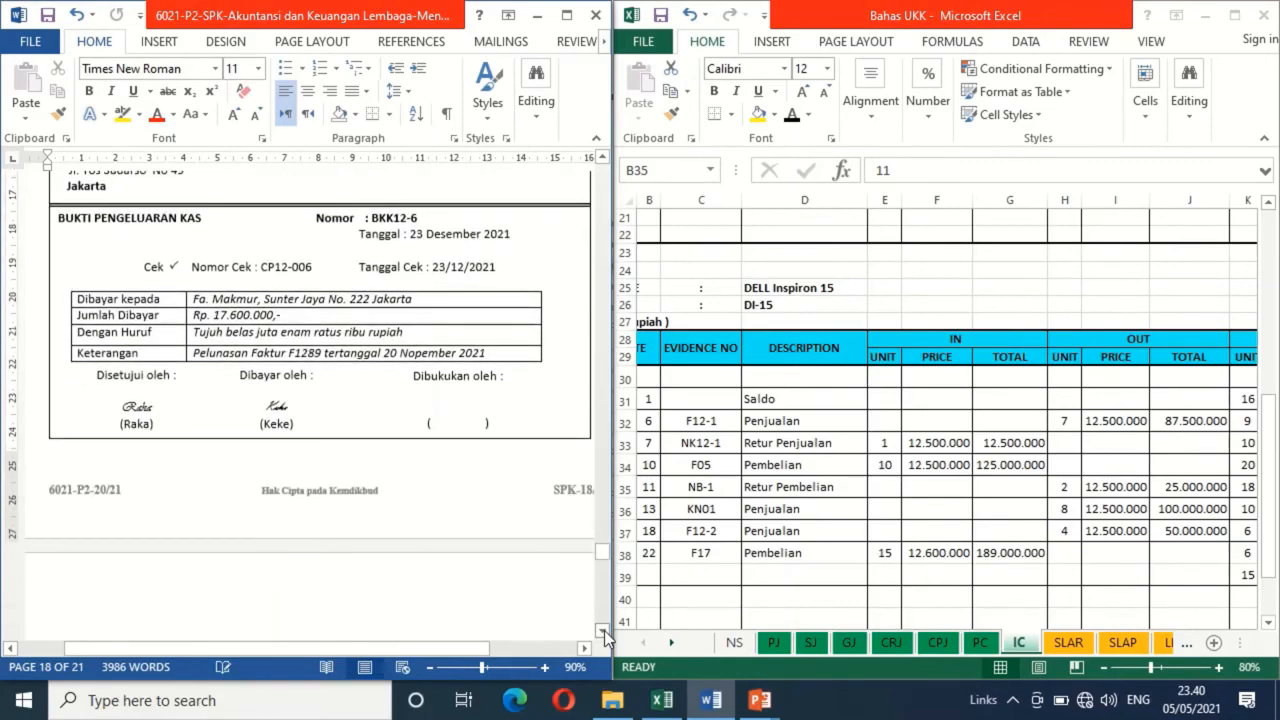
{"action": "left_click", "coordinate": [603, 162]}
{"action": "left_click", "coordinate": [603, 162]}
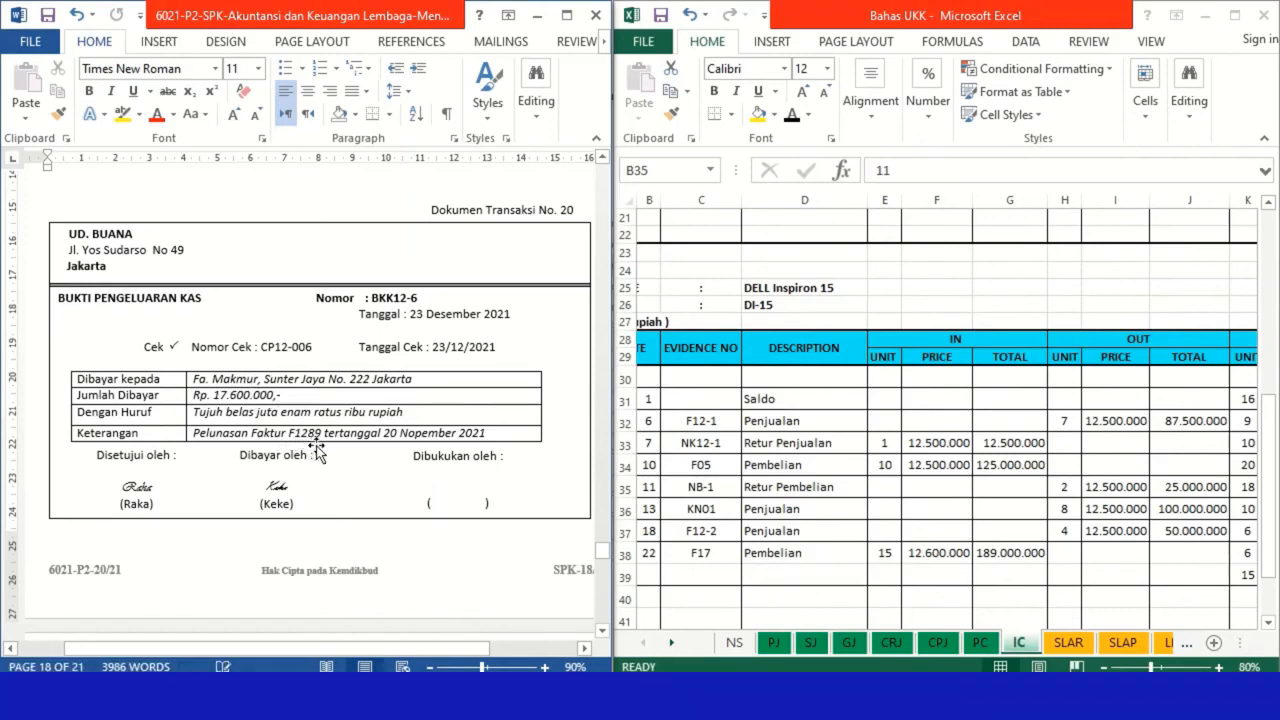
{"action": "left_click", "coordinate": [938, 648]}
{"action": "left_click", "coordinate": [938, 645]}
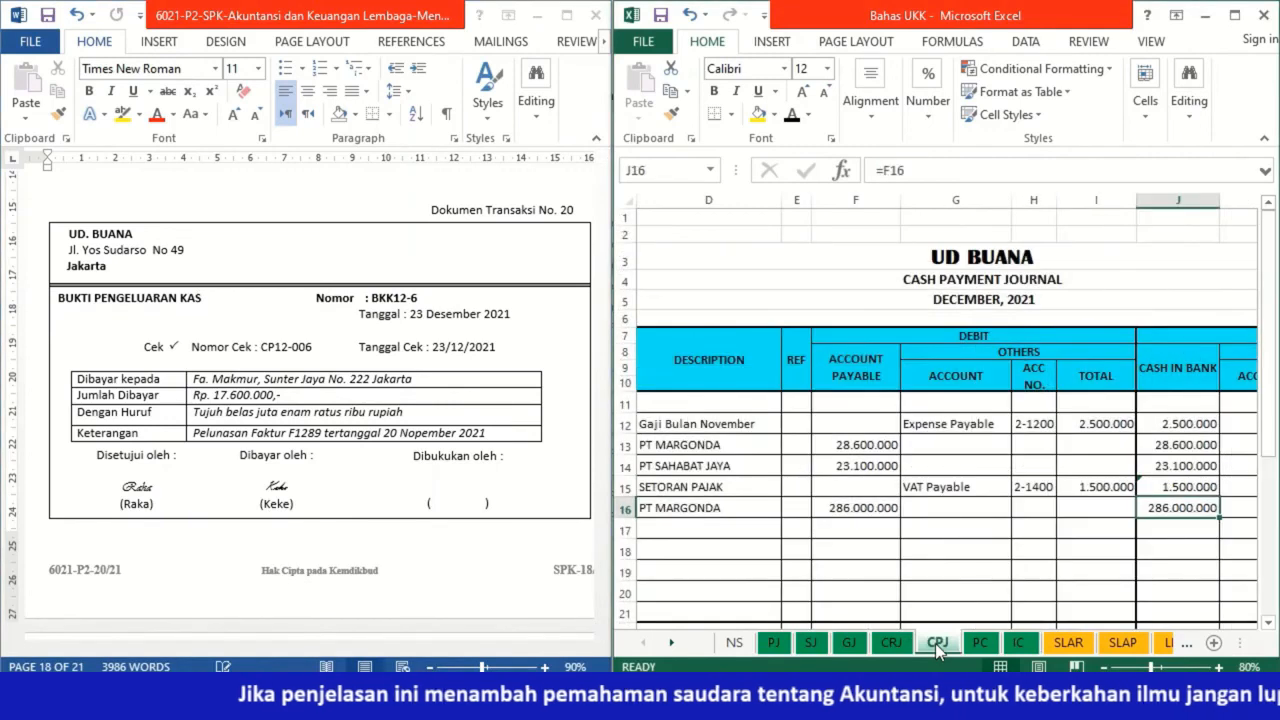
{"action": "left_click", "coordinate": [700, 530]}
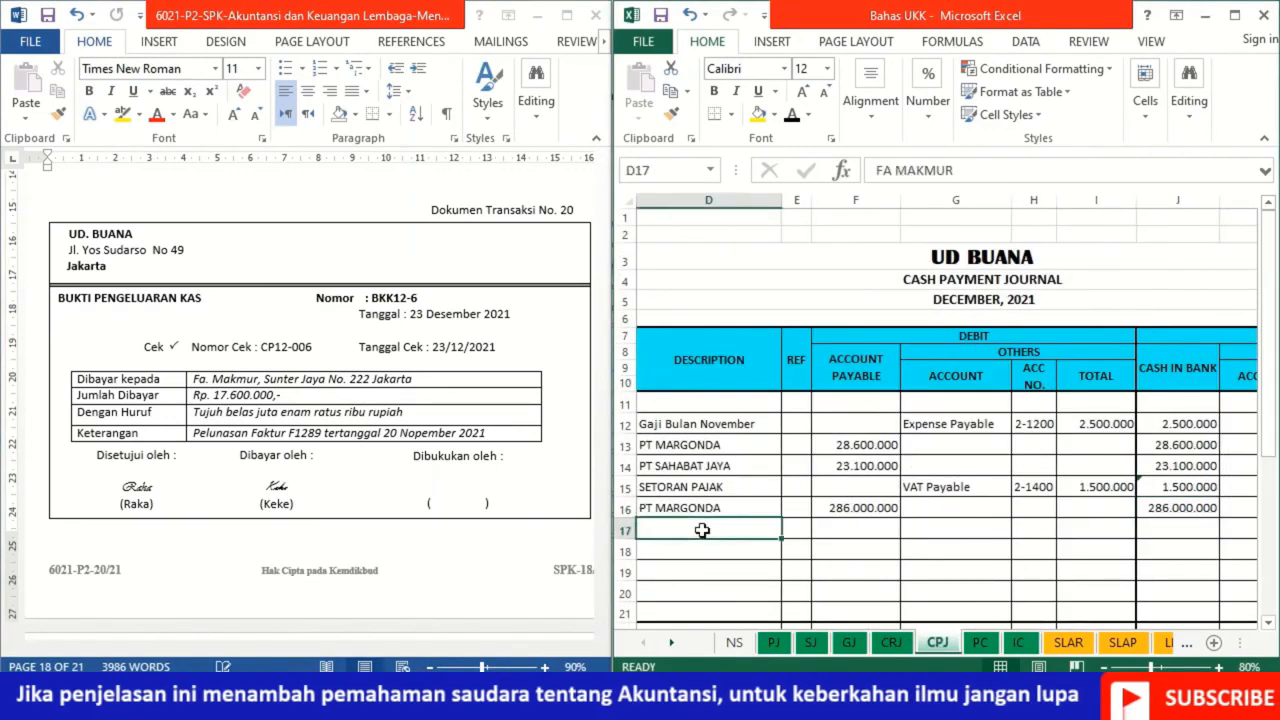
{"action": "key", "text": "Left"}
{"action": "key", "text": "Left"}
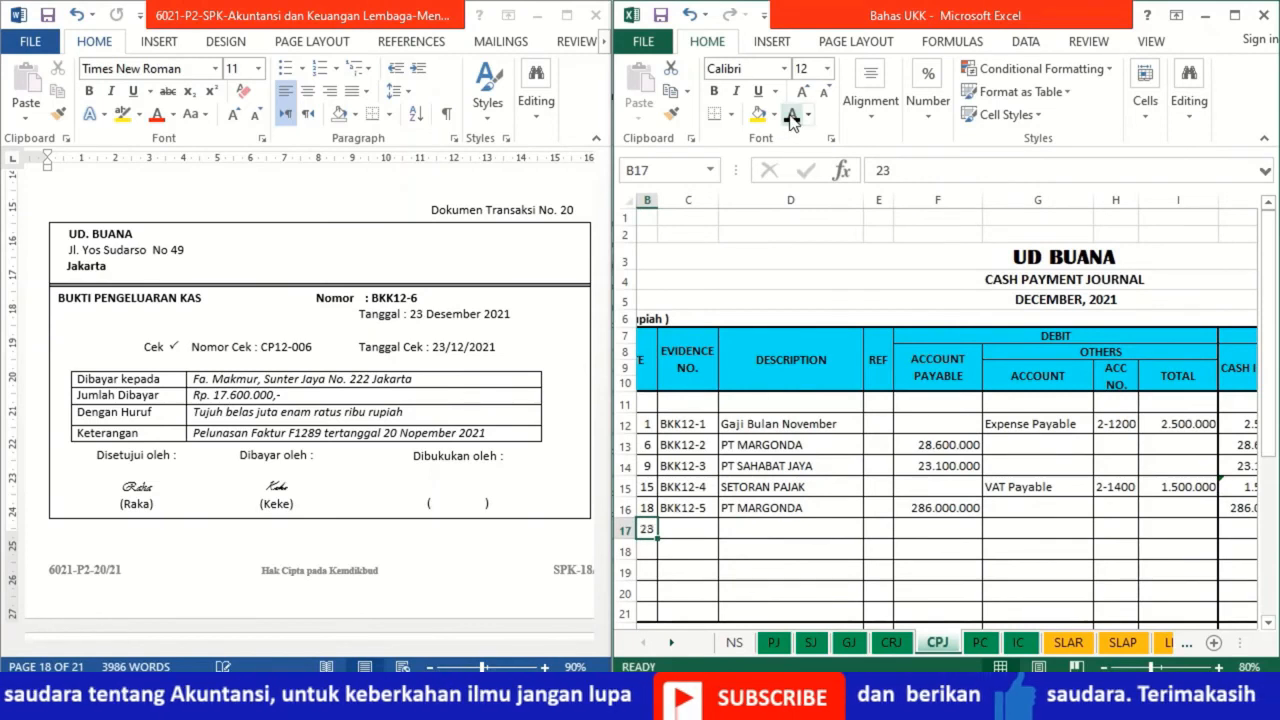
{"action": "key", "text": "Right"}
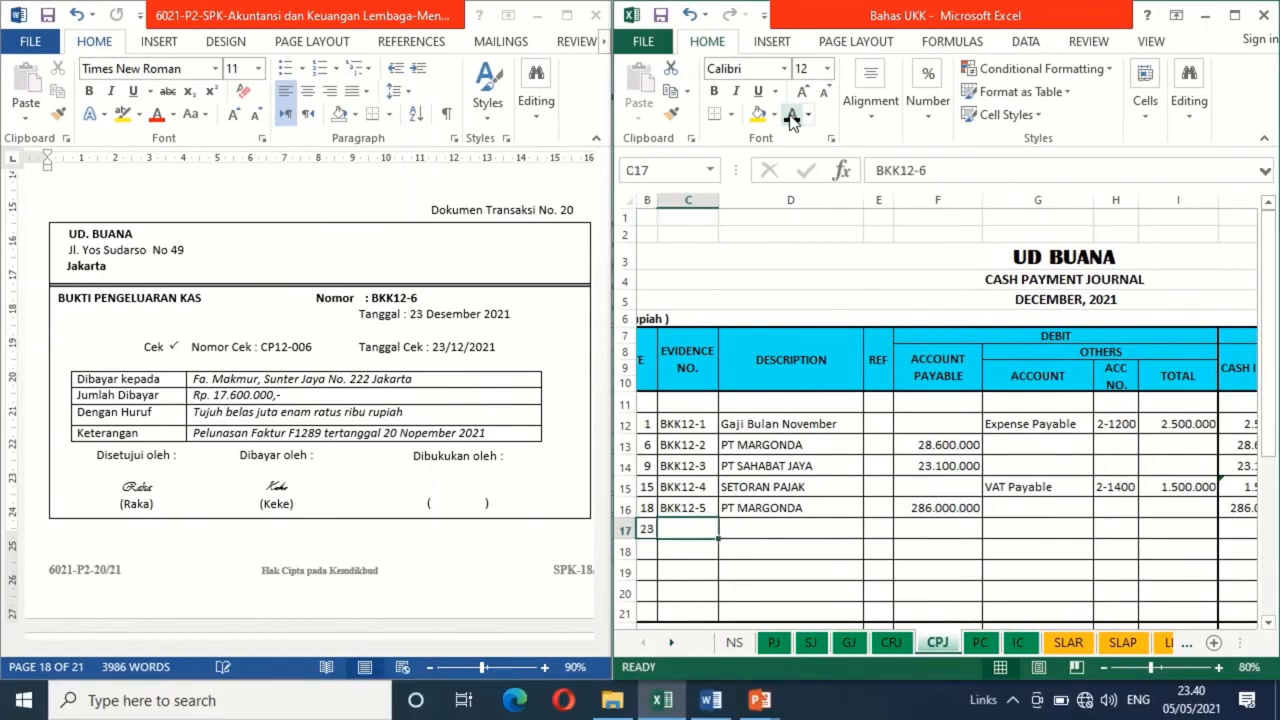
{"action": "left_click", "coordinate": [791, 116]}
Make the description FA MAKMUR and the Account Payable debit of 17600000 black in row 17 of the cash payment journal
{"action": "left_click", "coordinate": [771, 528]}
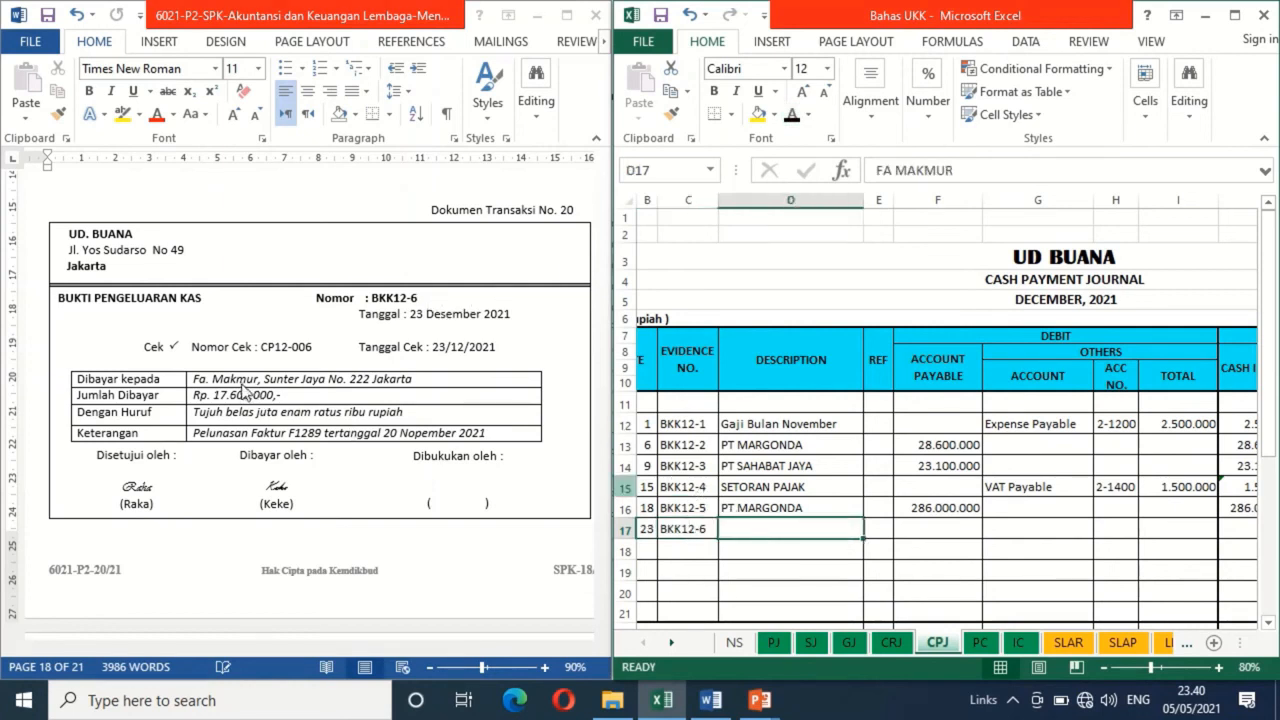
{"action": "left_click", "coordinate": [791, 116]}
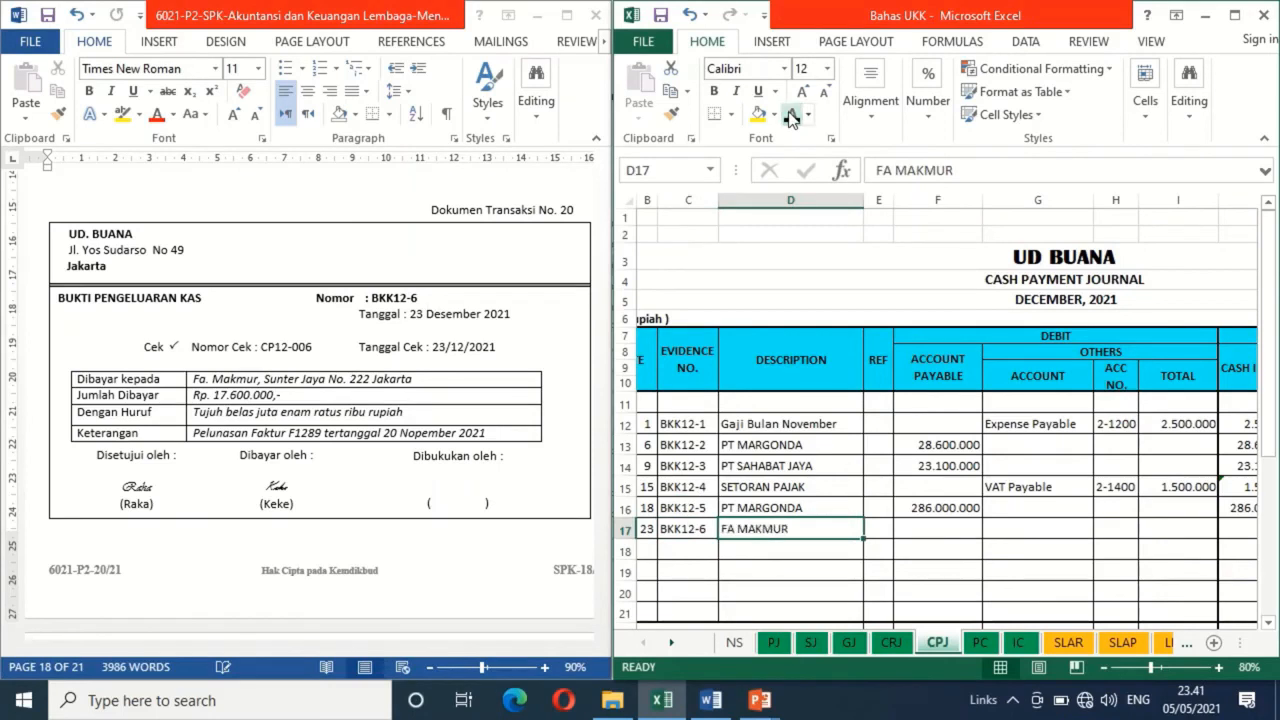
{"action": "key", "text": "Tab"}
{"action": "key", "text": "Tab"}
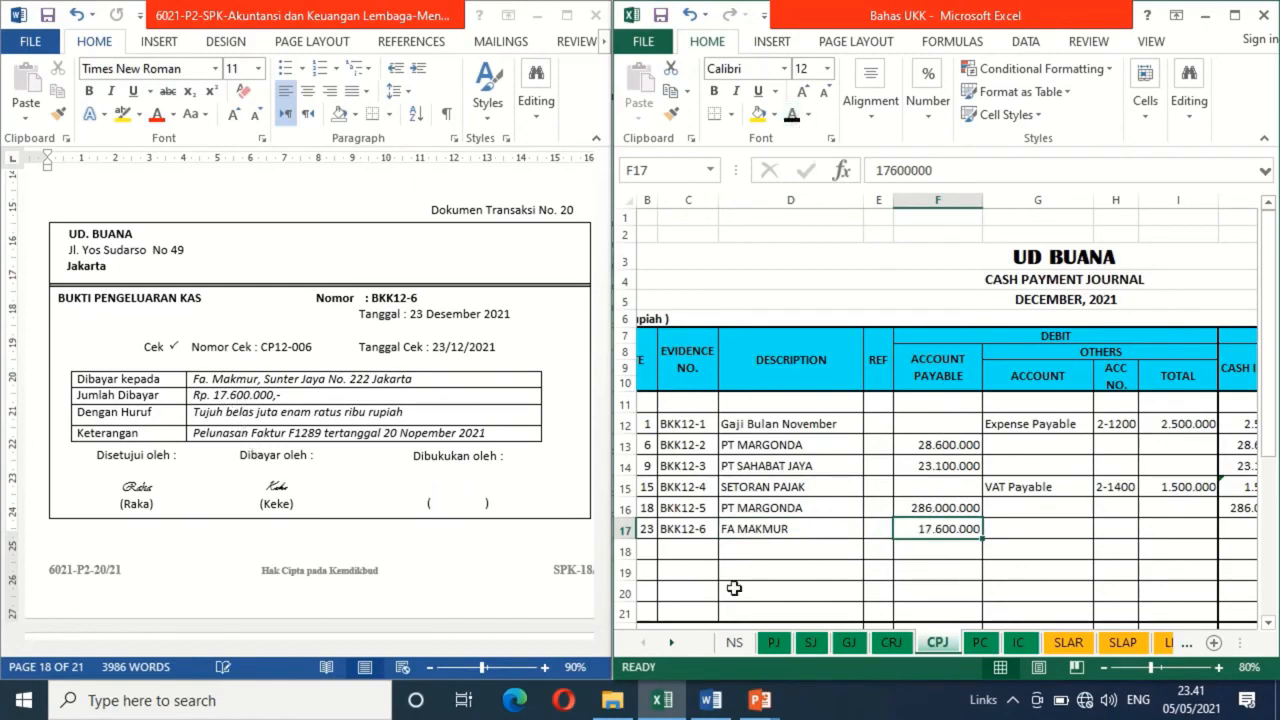
Apply black font to the Cash in Bank credit formula =F17 in row 17 of the cash payment journal
{"action": "key", "text": "Right"}
{"action": "key", "text": "Right"}
{"action": "key", "text": "Right"}
{"action": "key", "text": "Right"}
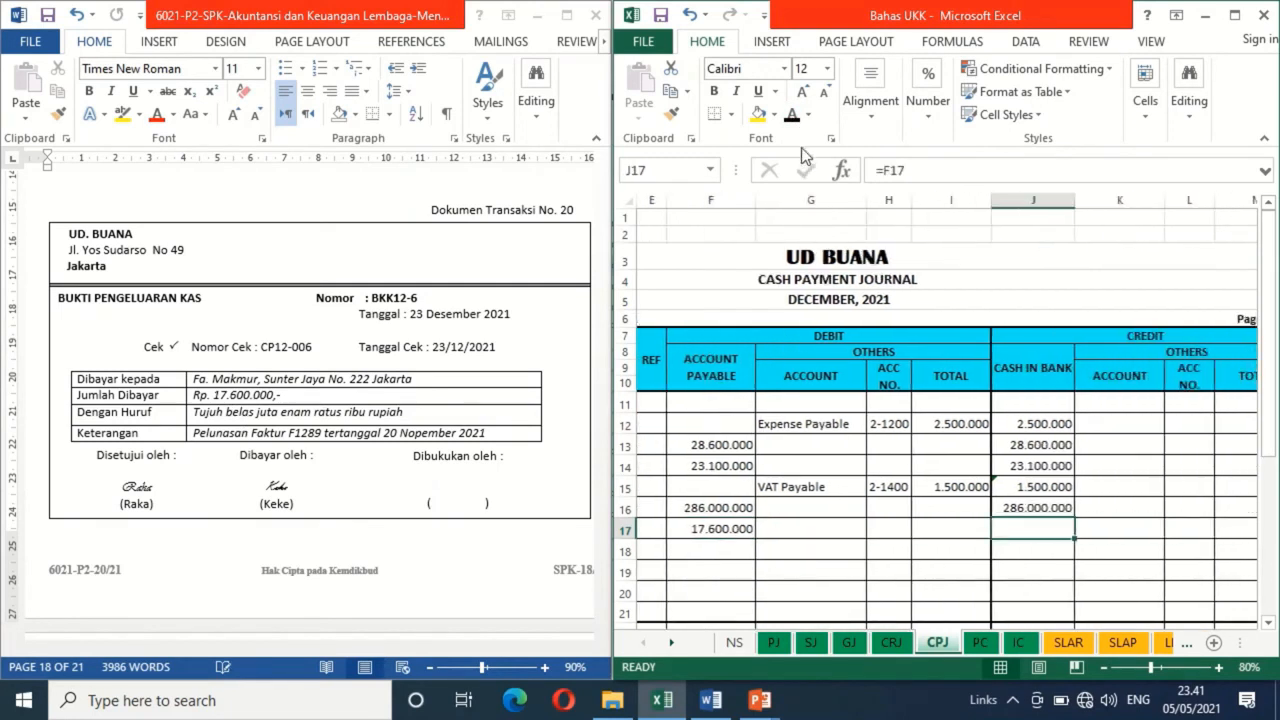
{"action": "left_click", "coordinate": [796, 118]}
In Word, delete the blank shape covering the Dibukukan oleh signature on Dokumen Transaksi No. 20
{"action": "left_click", "coordinate": [477, 486]}
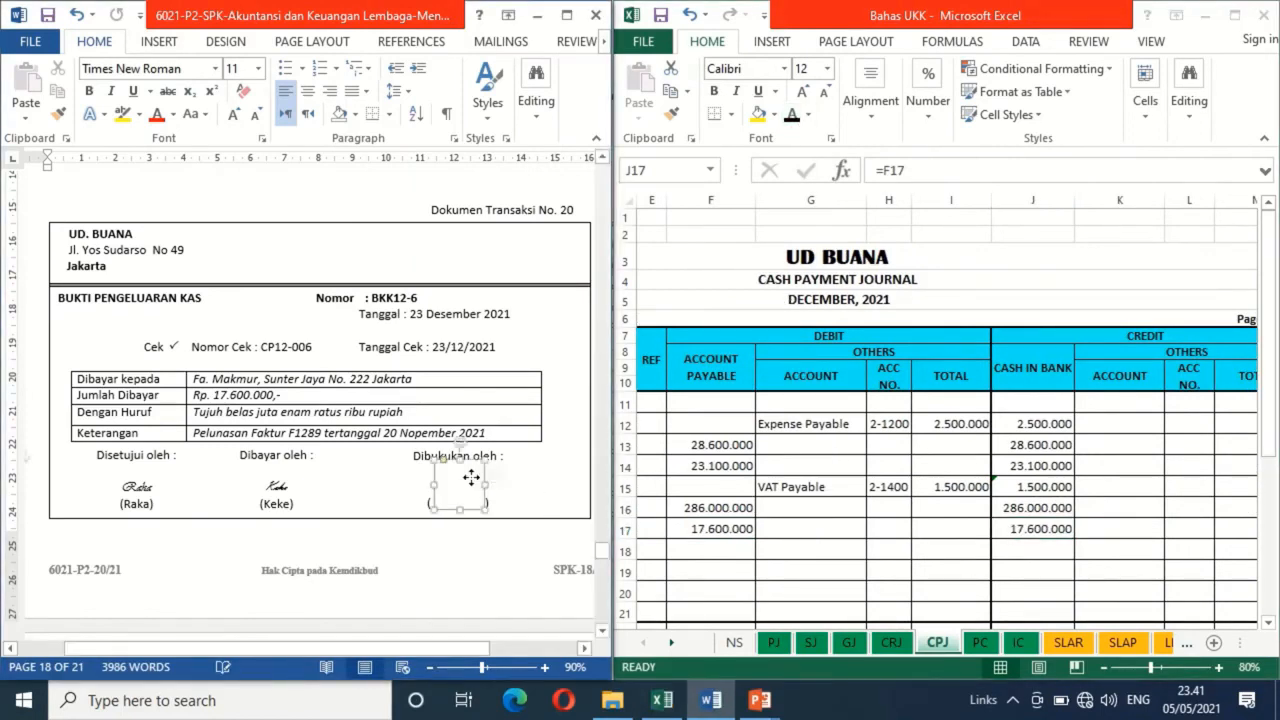
{"action": "left_click", "coordinate": [473, 483]}
{"action": "left_click", "coordinate": [472, 483]}
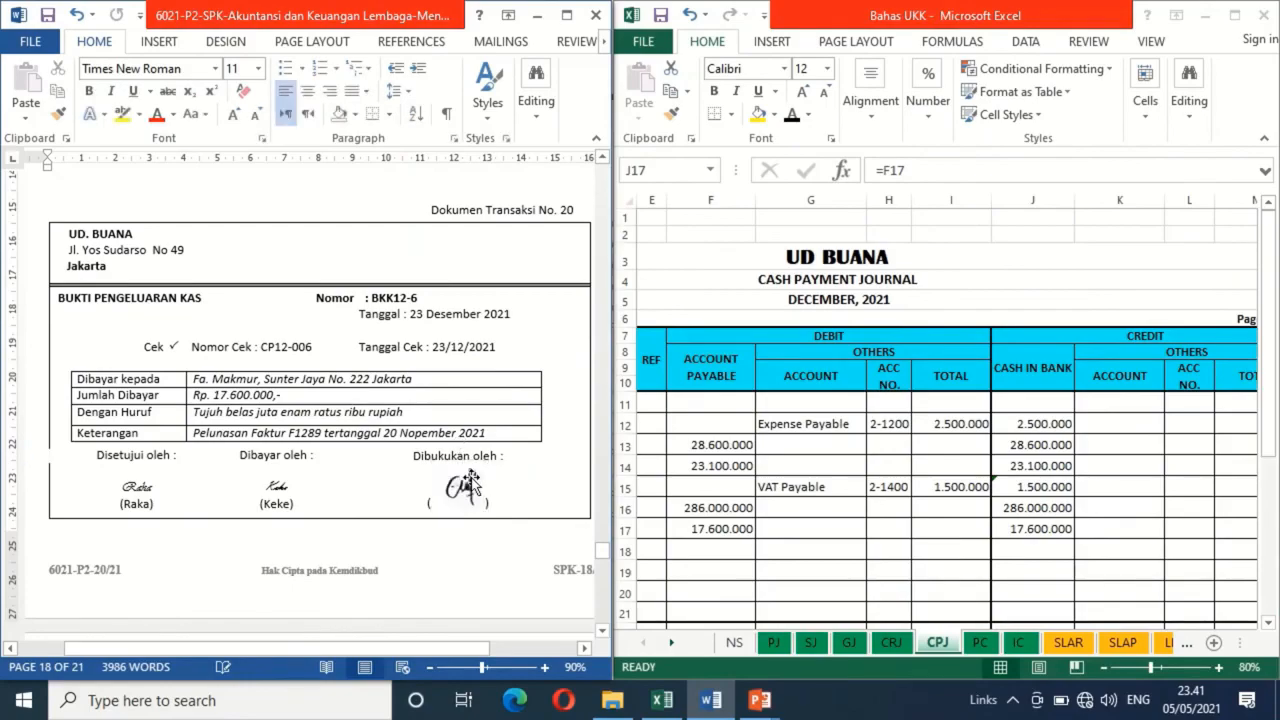